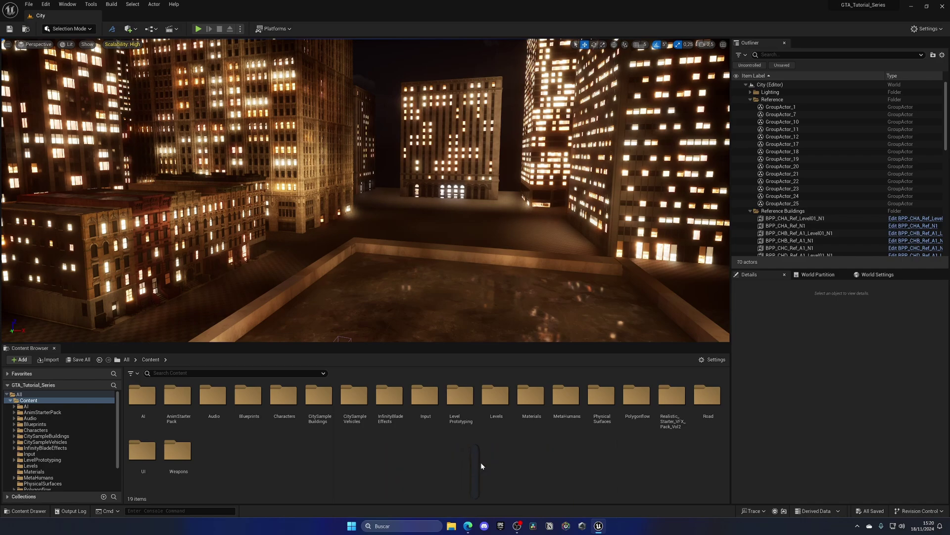
Step: Examine the Highway mesh and the texture maps in the Road content folder
double_click(708, 398)
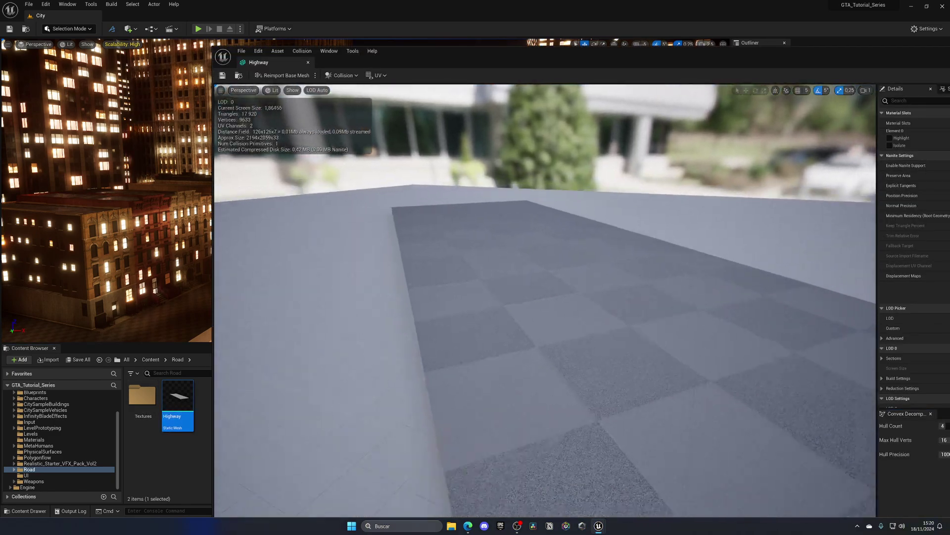
click(308, 63)
double_click(139, 385)
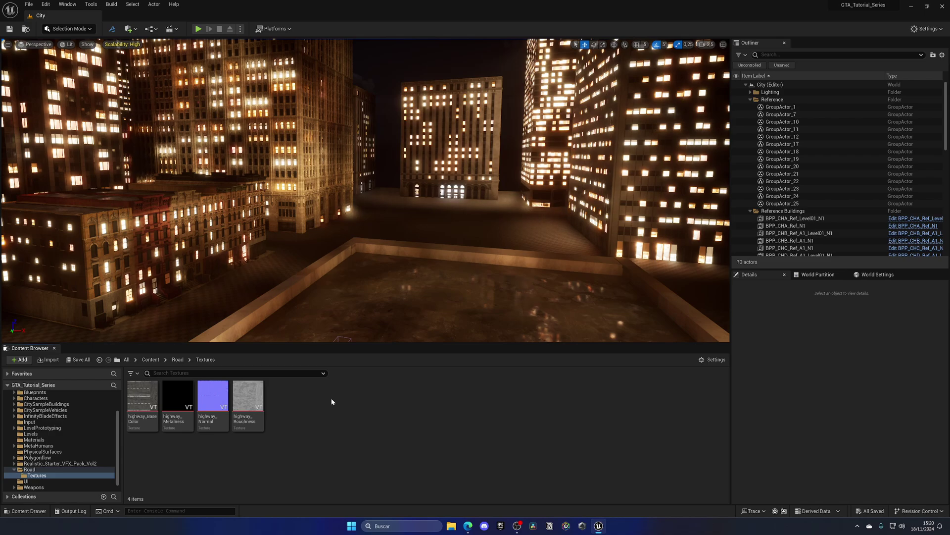
click(176, 360)
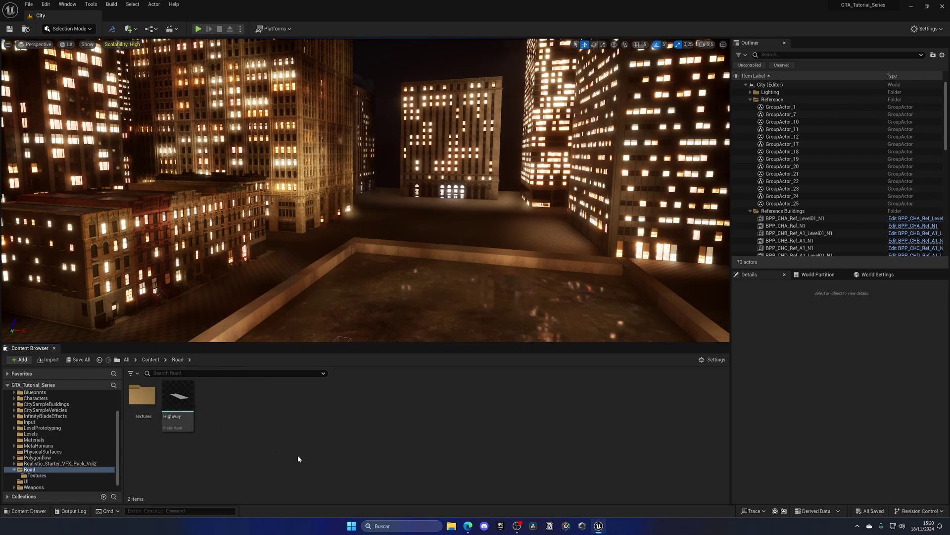
Step: Create a material named M_Road in the Road folder and open it for editing
click(189, 418)
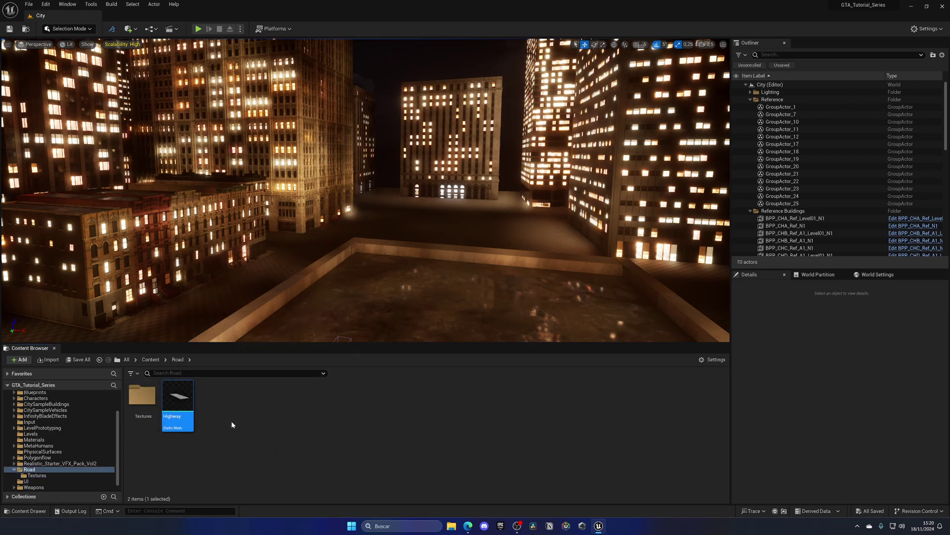
right_click(263, 409)
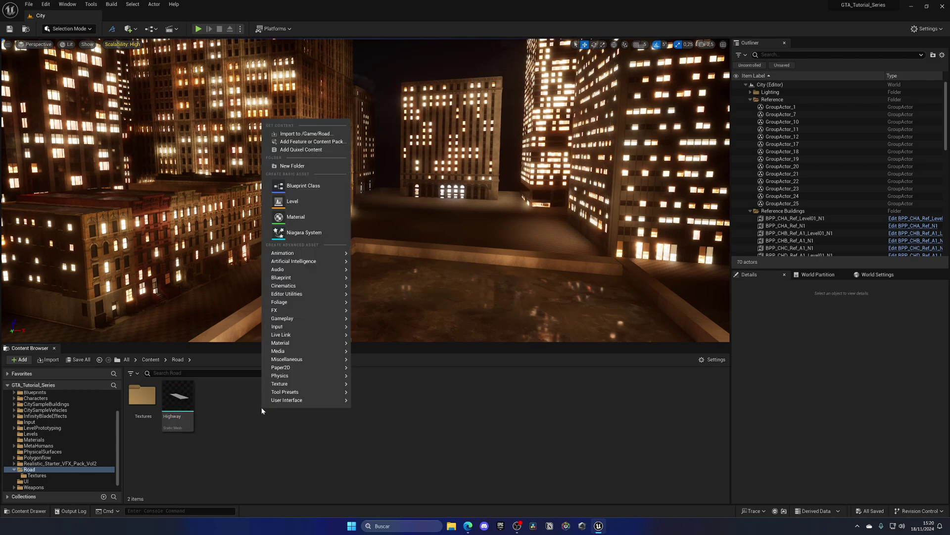
click(296, 217)
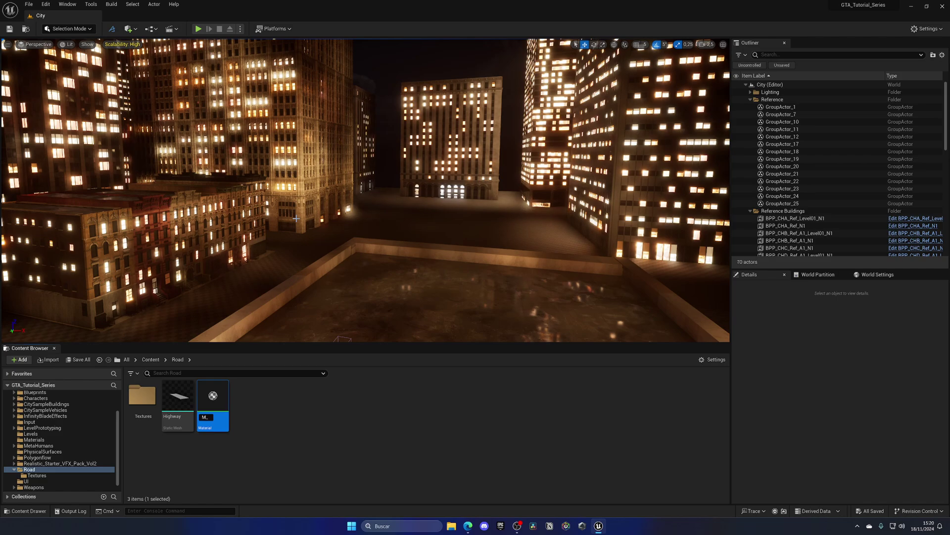
key(Return)
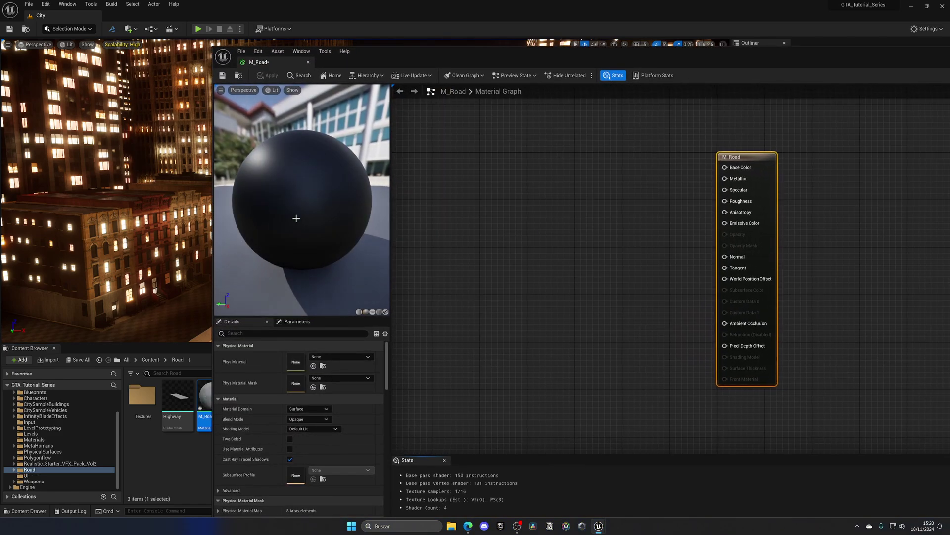
Step: Float the M_Road material editor in a smaller window that leaves the main editor's content browser accessible
drag(272, 61, 231, 1)
drag(153, 16, 579, 151)
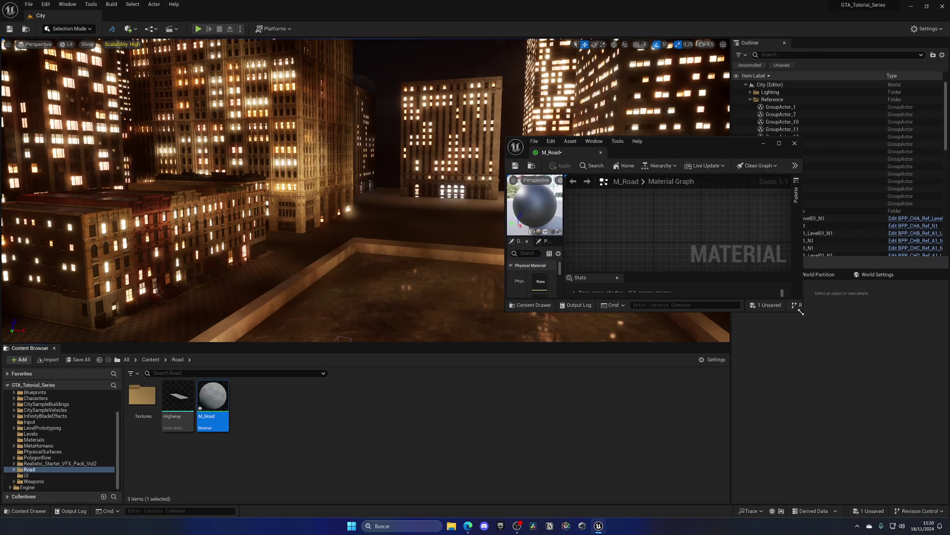
drag(805, 317, 880, 456)
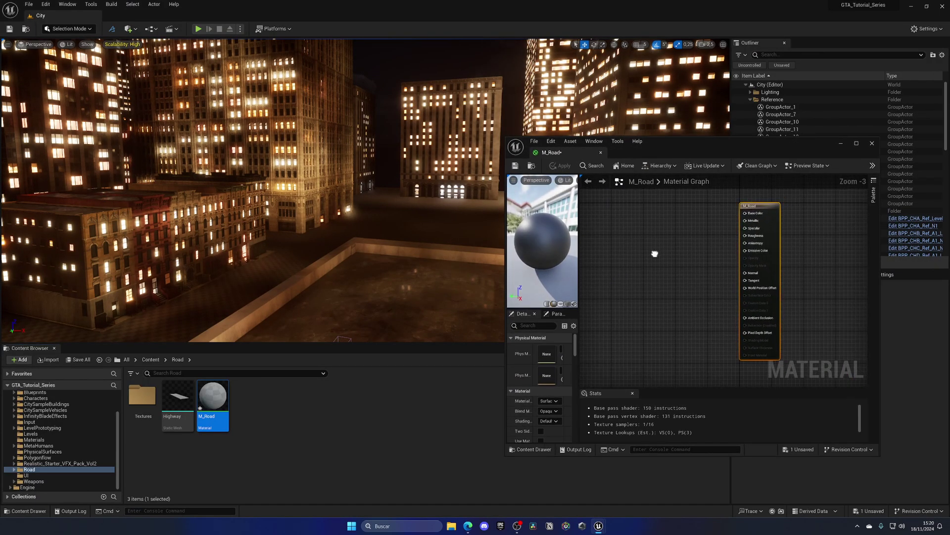
Step: Add the highway_BaseColor texture to the M_Road graph and connect its RGB output to Base Color
double_click(143, 395)
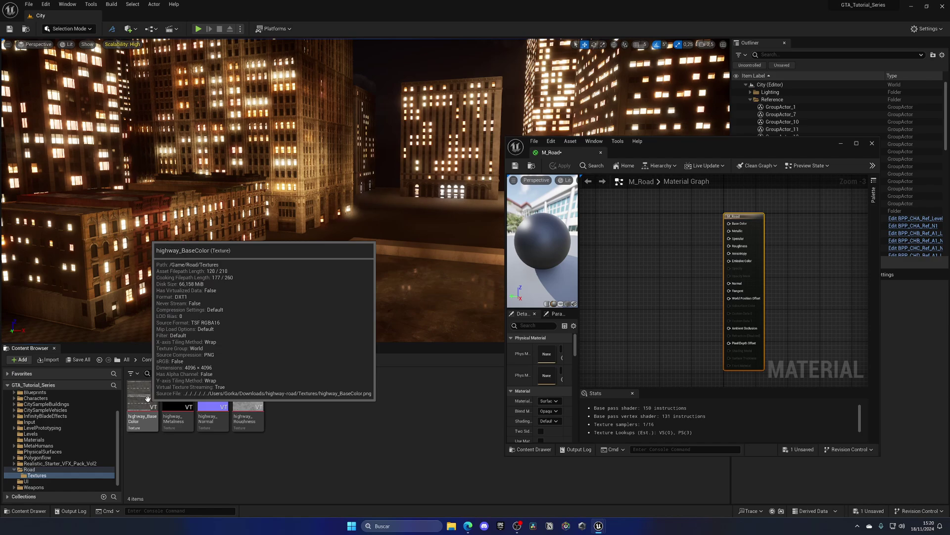
drag(147, 398, 640, 275)
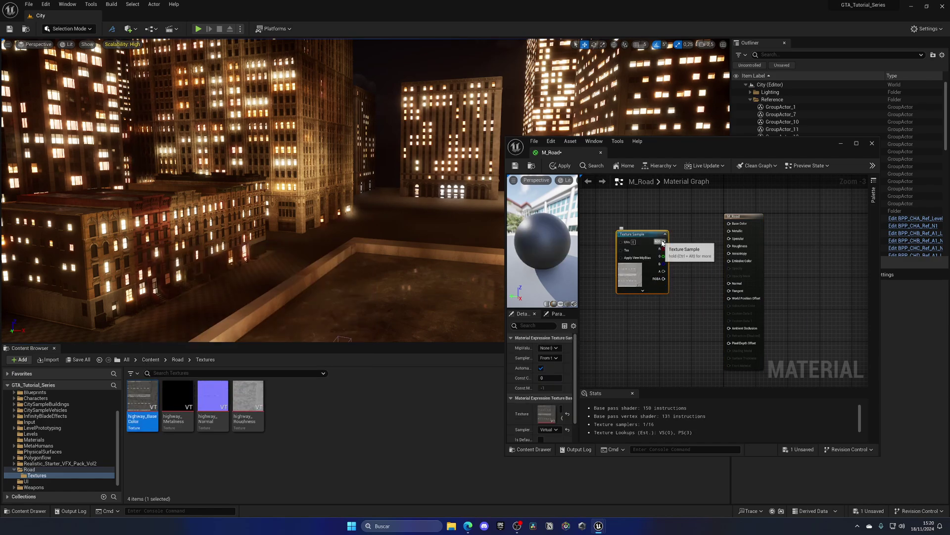
drag(660, 241, 729, 223)
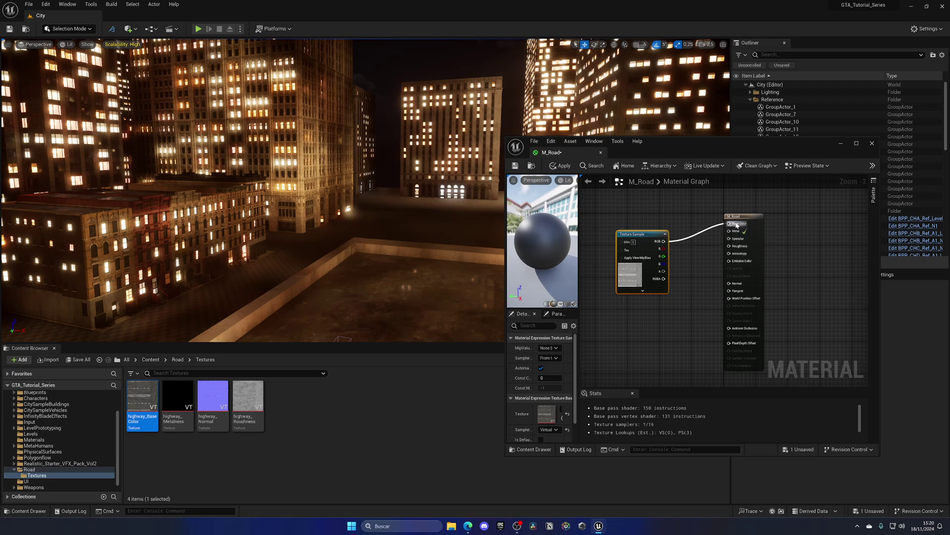
drag(642, 274, 658, 256)
right_drag(653, 310, 635, 292)
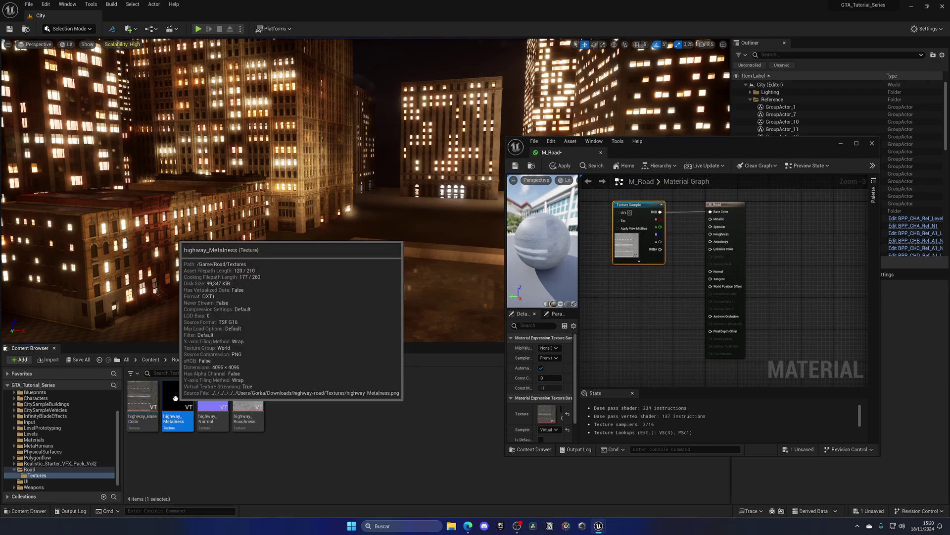
Step: Add the highway_Metalness and highway_Normal textures to the graph and connect them to Metallic and Normal
drag(178, 396, 718, 225)
drag(213, 396, 609, 364)
right_drag(611, 367, 604, 292)
drag(650, 303, 704, 200)
right_drag(686, 216, 740, 271)
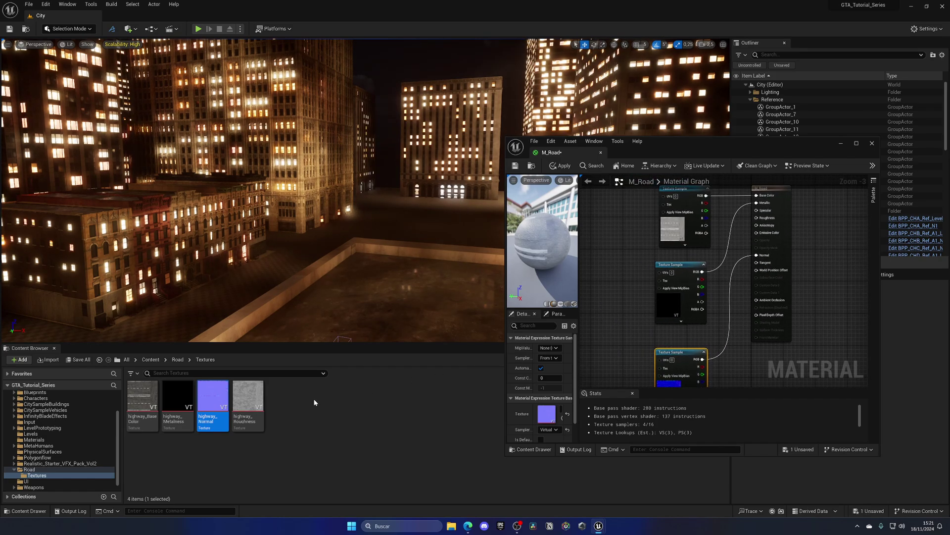
Step: Add the highway_Roughness texture to the graph and connect its RGB output to Roughness
drag(248, 401, 597, 270)
right_drag(640, 278, 660, 309)
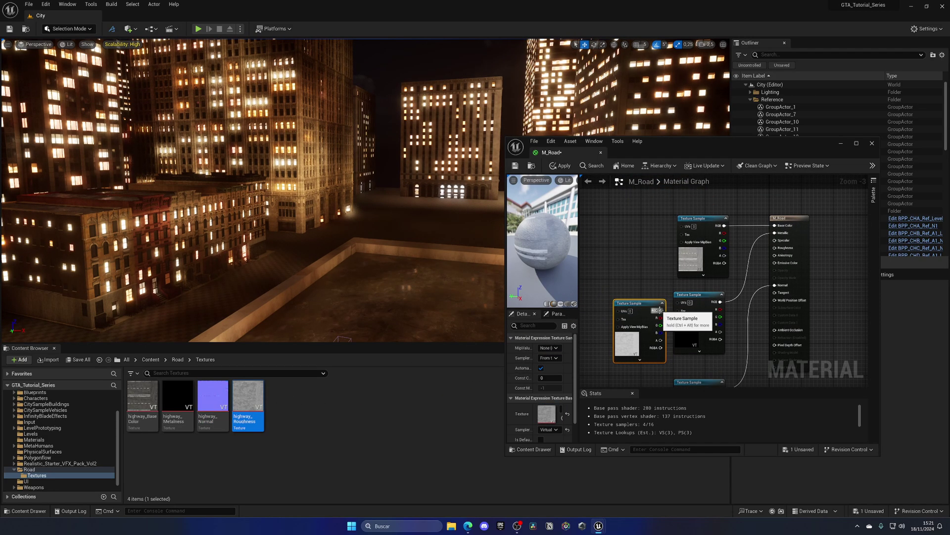
drag(660, 310, 775, 247)
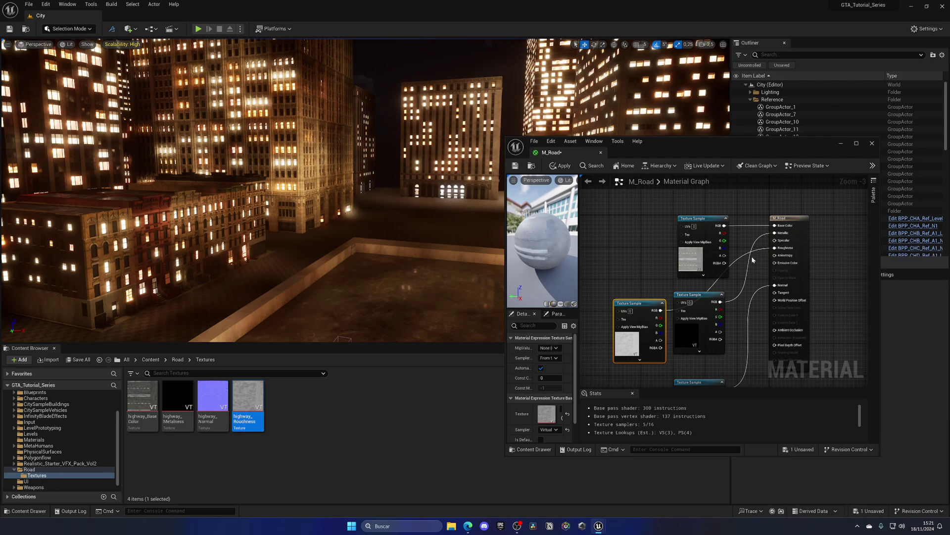
Step: Apply and save the M_Road material, and close its editor
click(561, 166)
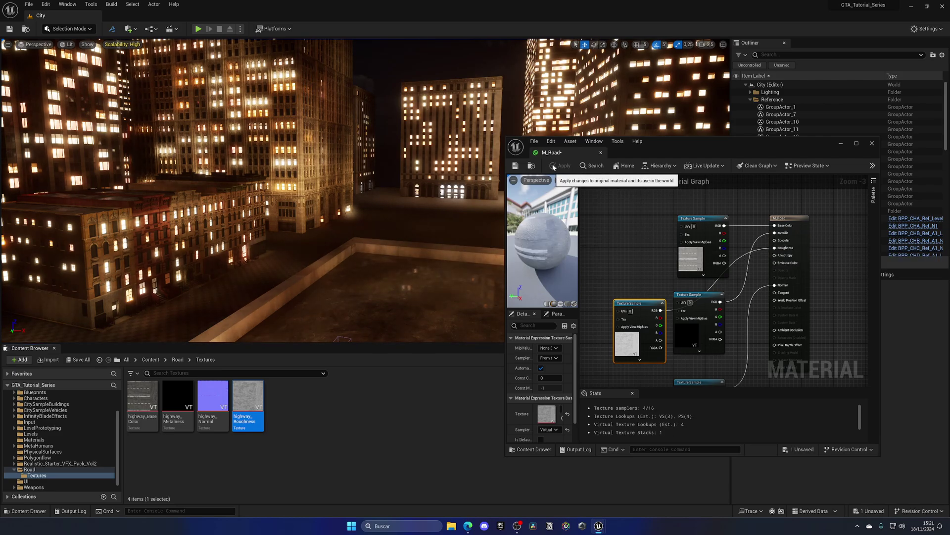
click(516, 166)
click(601, 153)
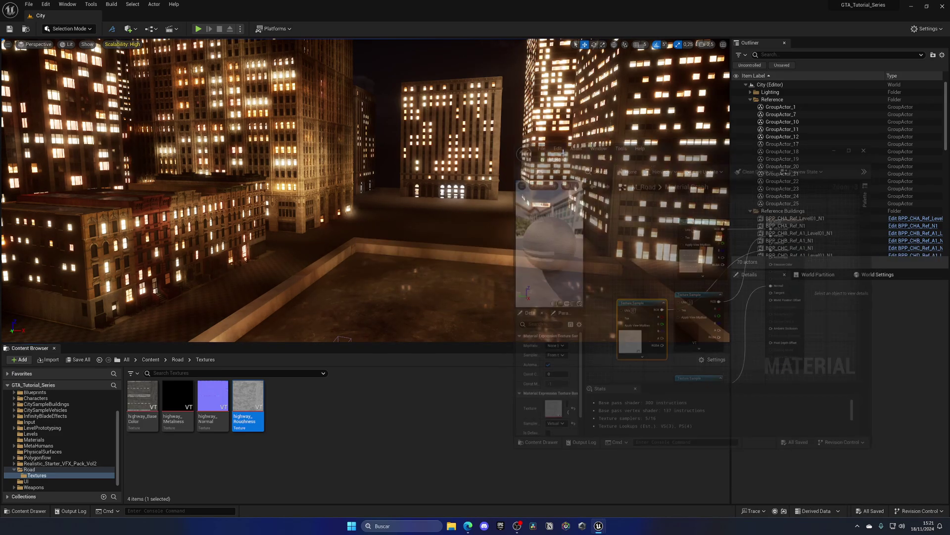
Step: Place the Highway mesh from the Road folder in the city level and raise it above the ground
click(177, 360)
drag(177, 396, 335, 286)
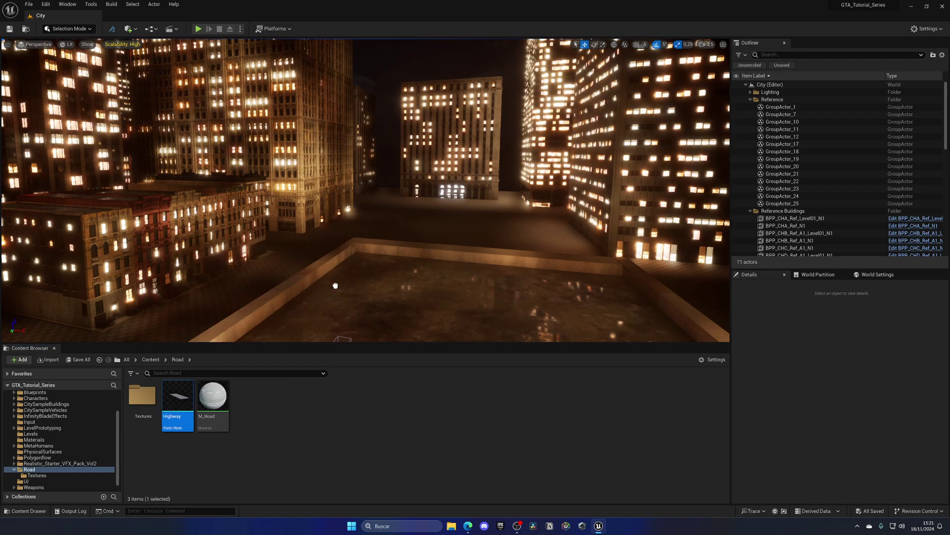
drag(397, 265, 423, 217)
right_drag(423, 217, 454, 258)
key(w)
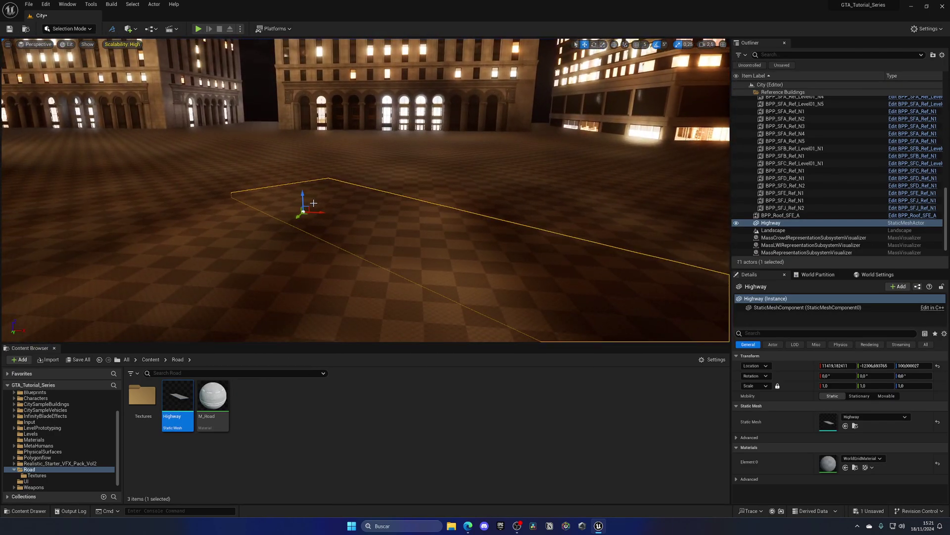
drag(302, 196, 303, 172)
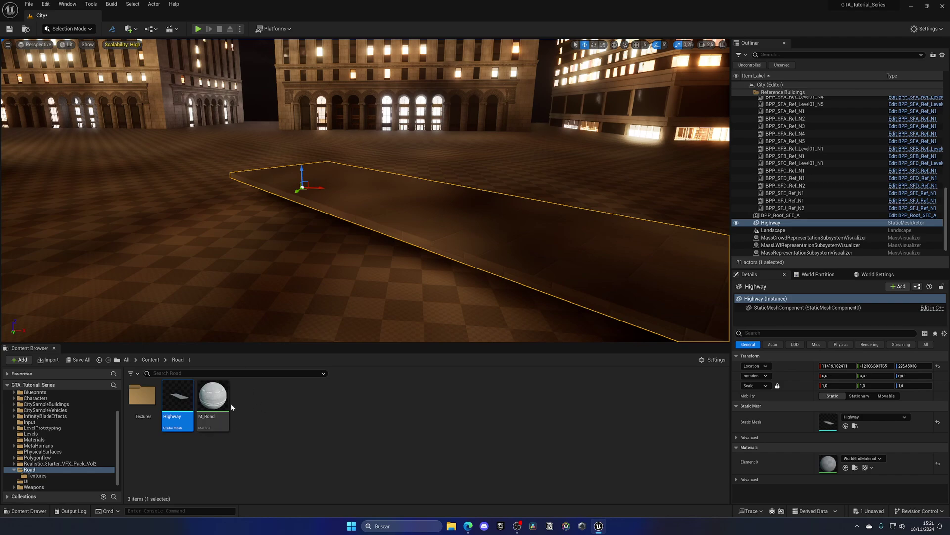
Step: Assign M_Road to the Highway static mesh's material slot, then save and close the mesh
double_click(177, 409)
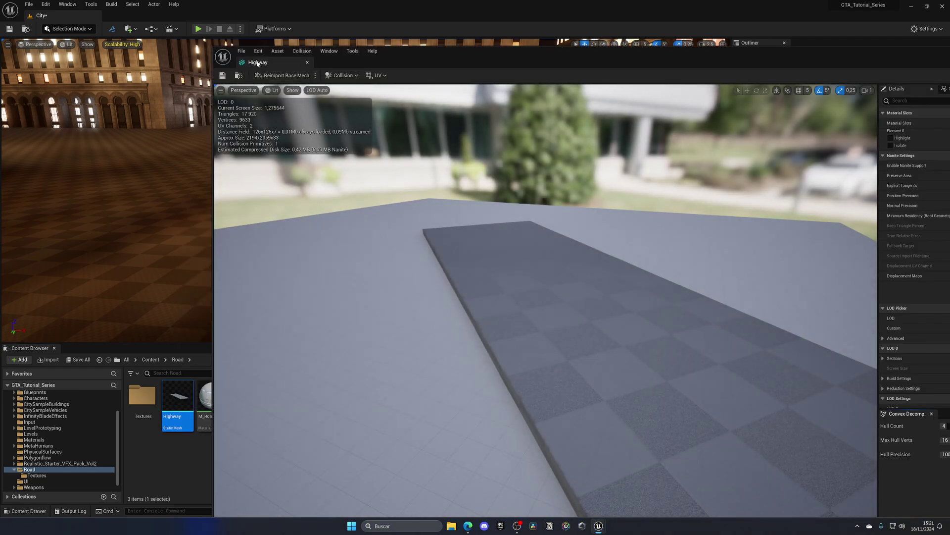
drag(257, 62, 125, 15)
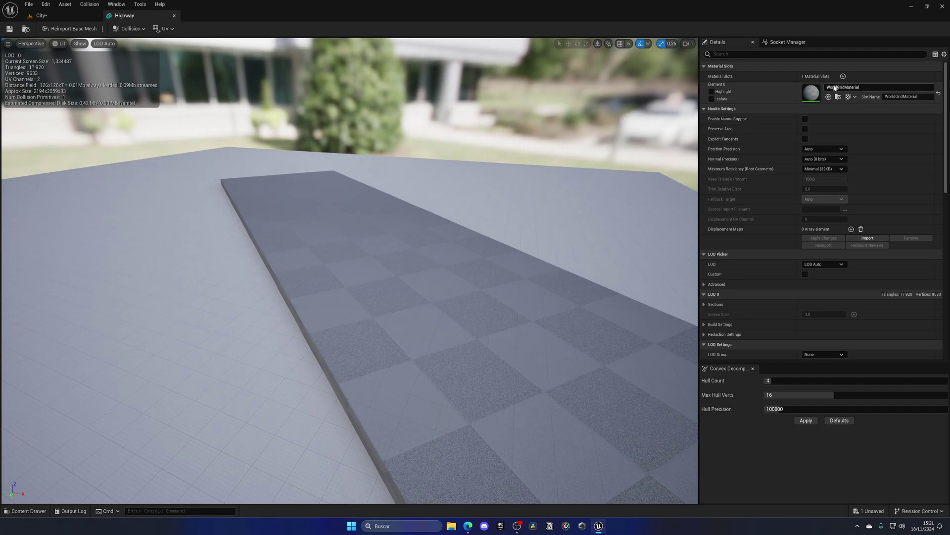
click(851, 88)
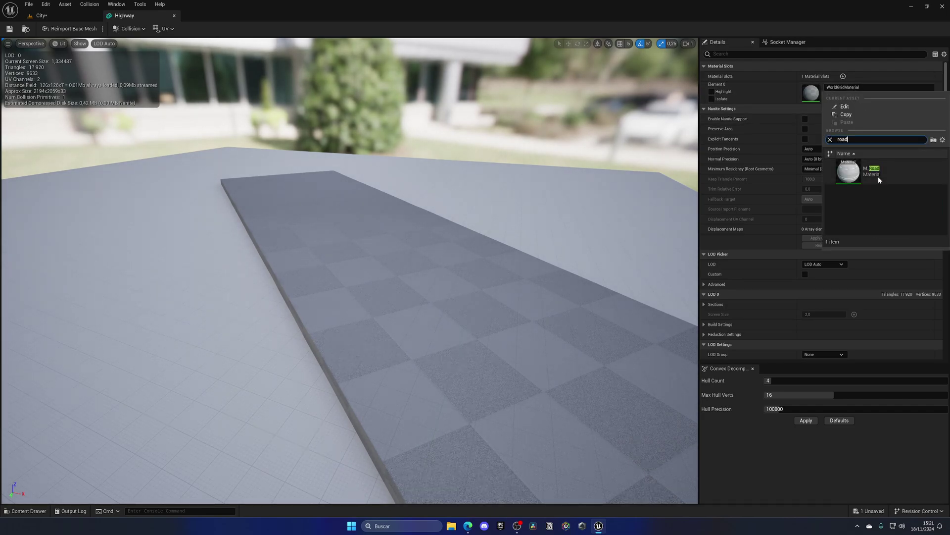
click(871, 171)
right_drag(349, 248, 358, 253)
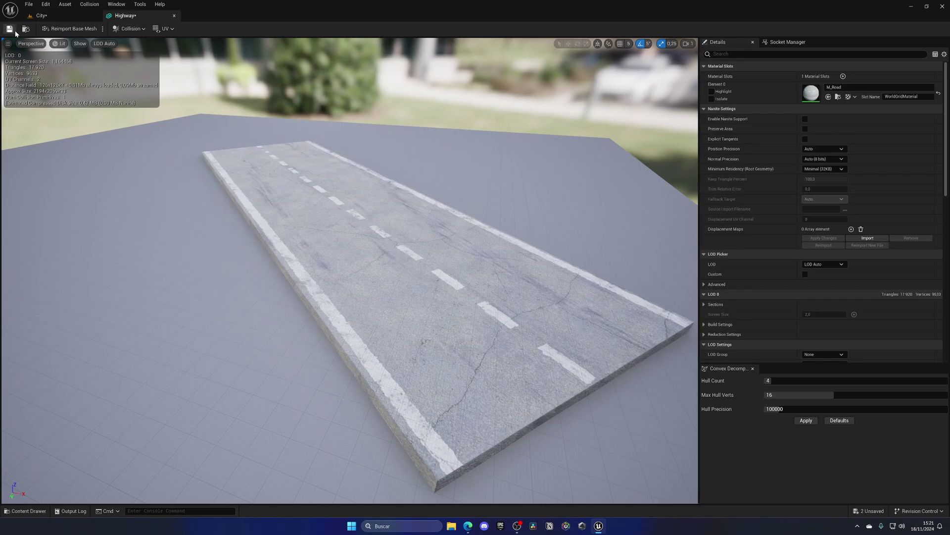
click(175, 15)
Step: Delete the placed Highway mesh from the city level
scroll(398, 197, down, 6)
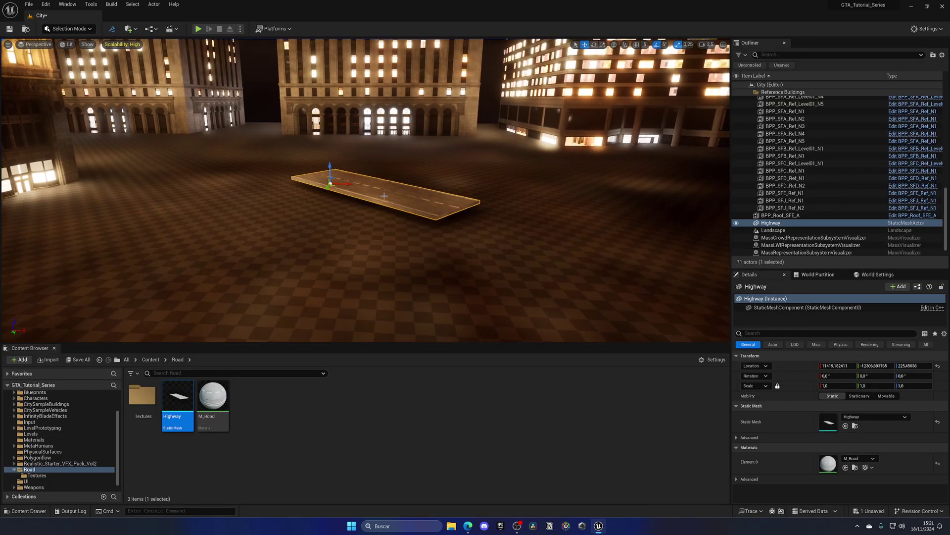
key(Delete)
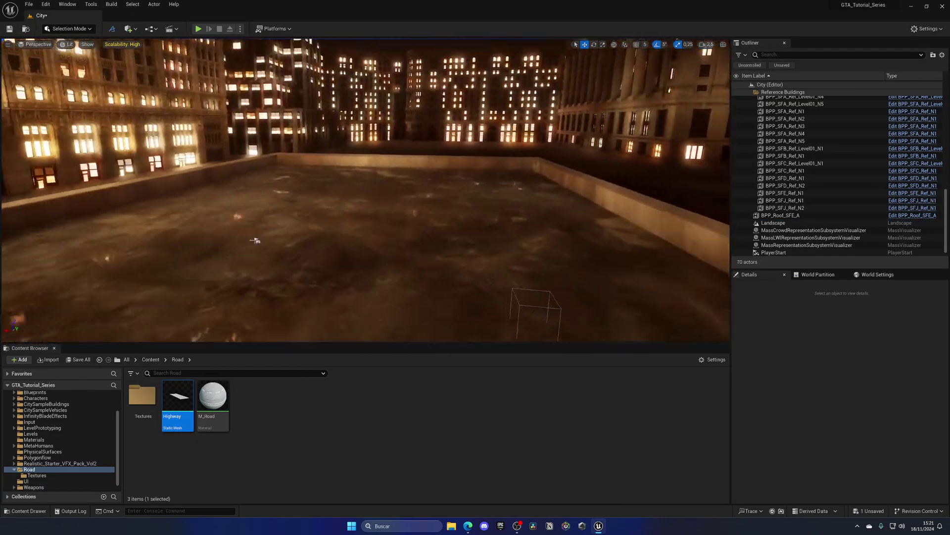
Step: Delete the large BPP_Roof_SFE_A roof platform from the city level
right_drag(366, 191, 564, 213)
right_drag(324, 171, 321, 188)
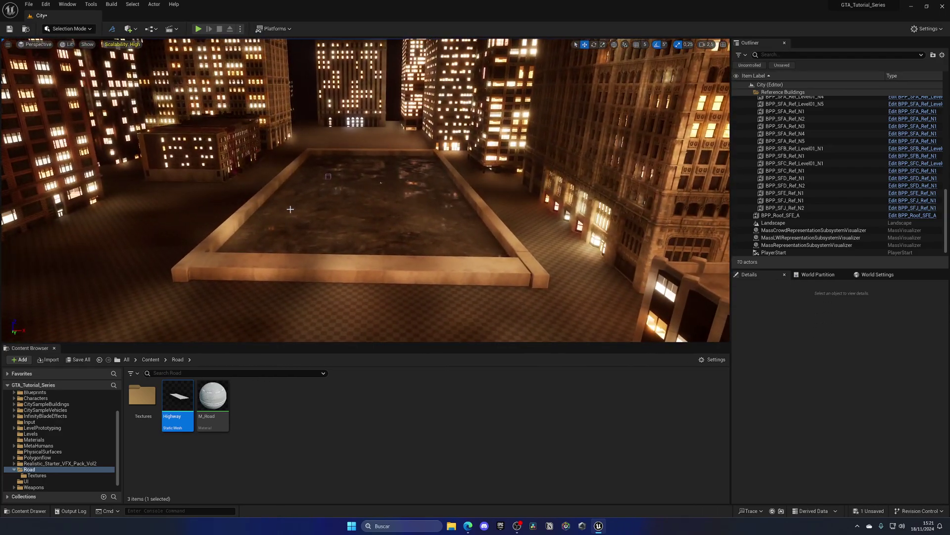
click(320, 220)
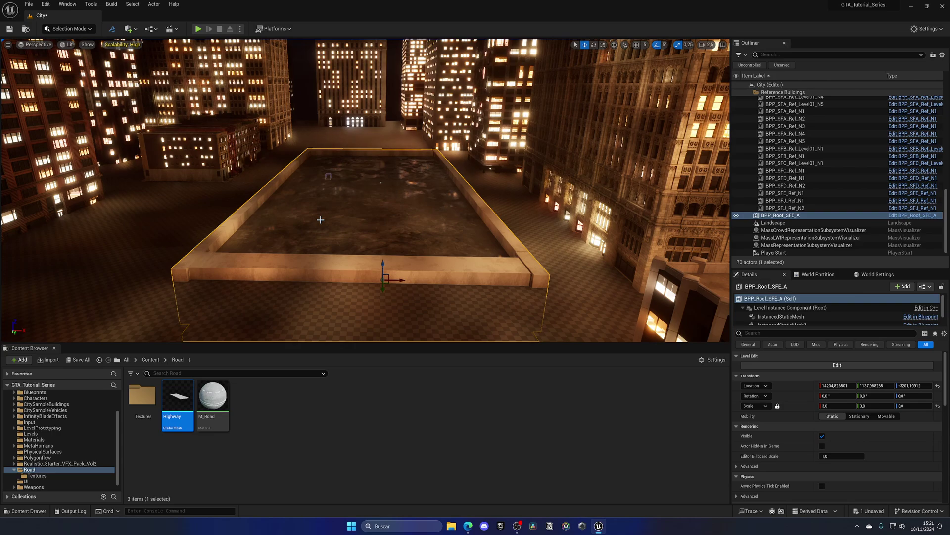
key(Delete)
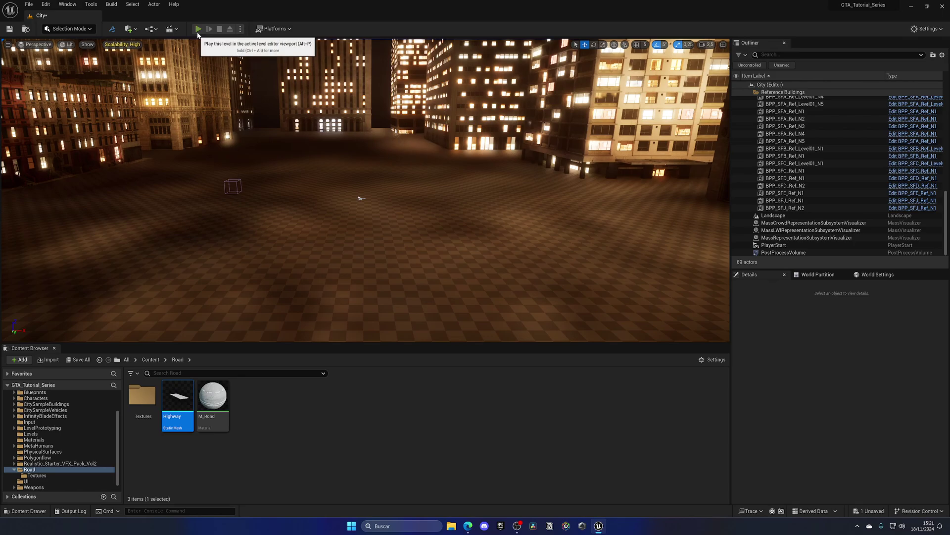
Step: Play the level, walk the character around on the ground, and stop the session
click(198, 29)
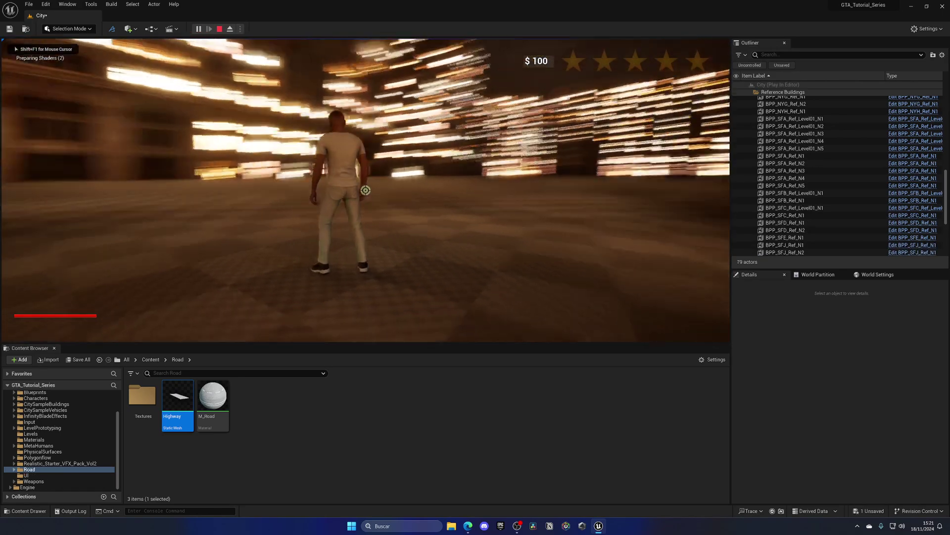
key(a)
key(w)
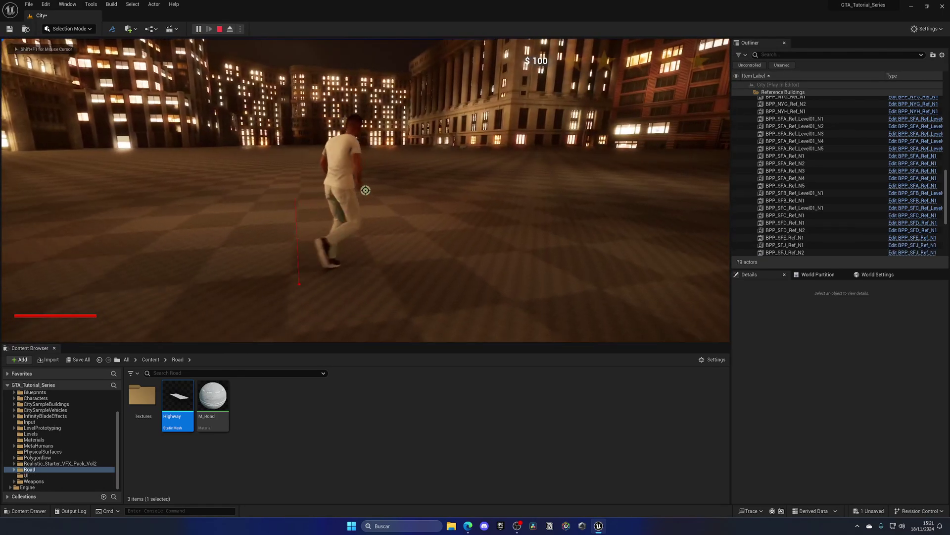
key(Escape)
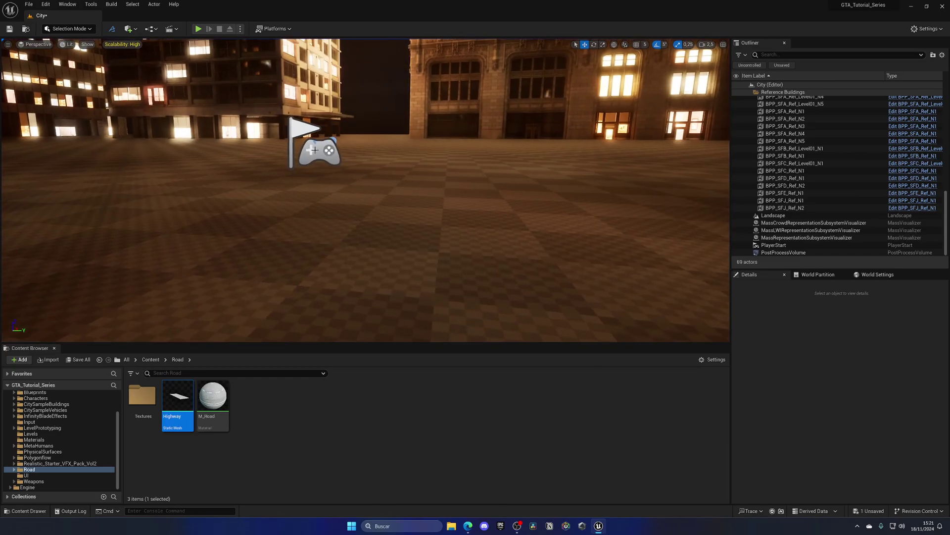
Step: Select the PlayerStart actor to check where it sits in the city level
click(314, 150)
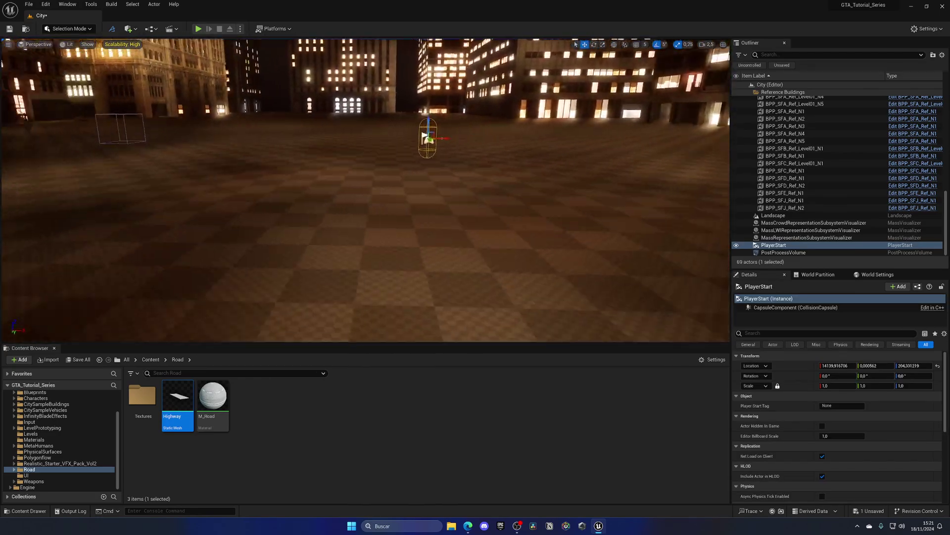
key(s)
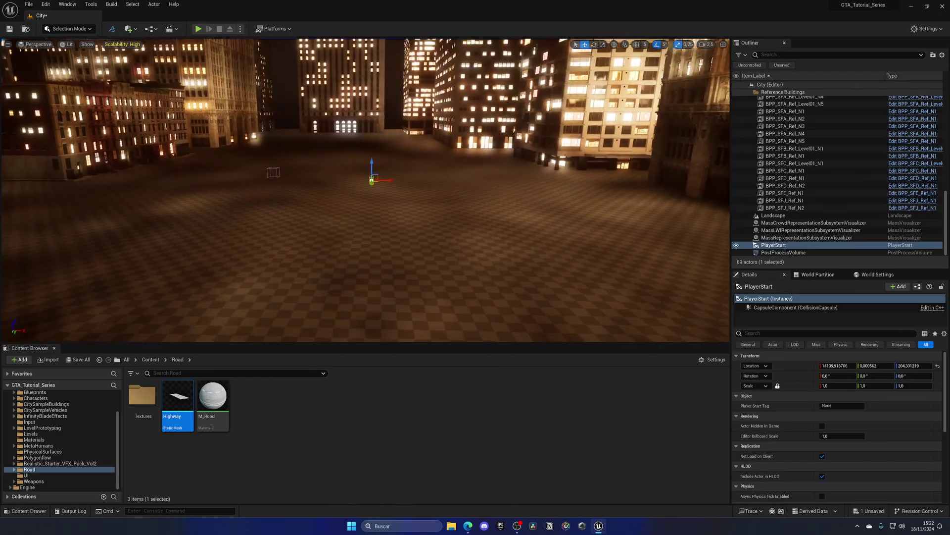
Step: Place the Highway mesh on the ground near the PlayerStart with its Z rotation at 45°
right_drag(365, 190, 349, 169)
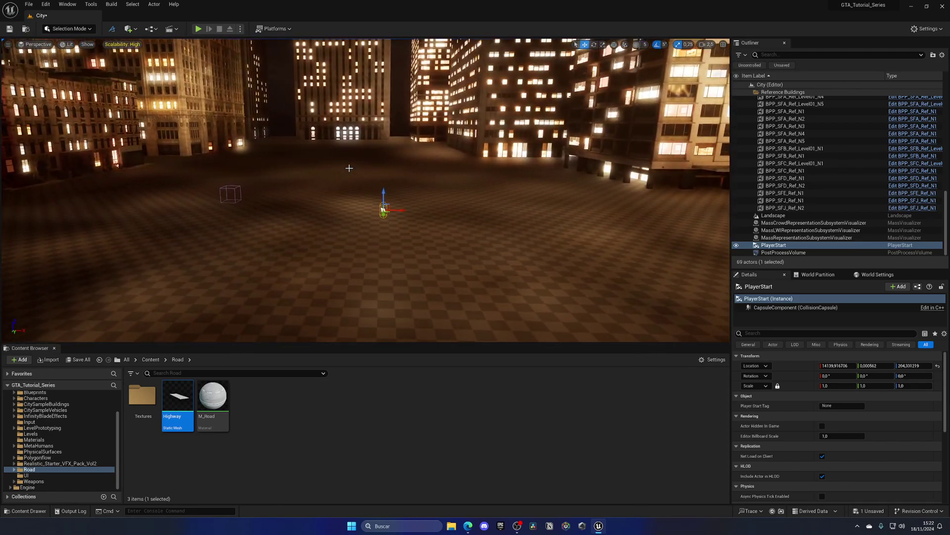
drag(186, 402, 318, 295)
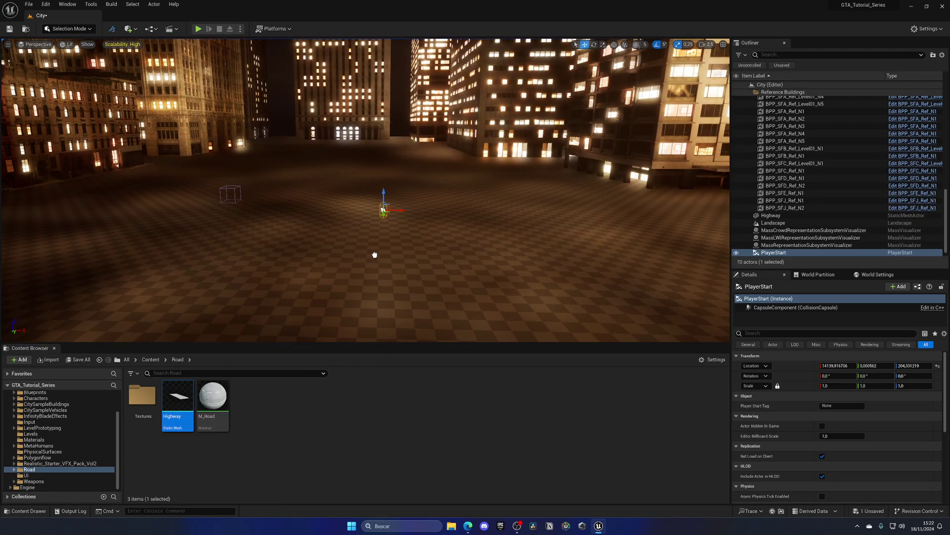
drag(375, 254, 377, 226)
key(w)
right_drag(334, 173, 401, 173)
key(s)
key(a)
key(w)
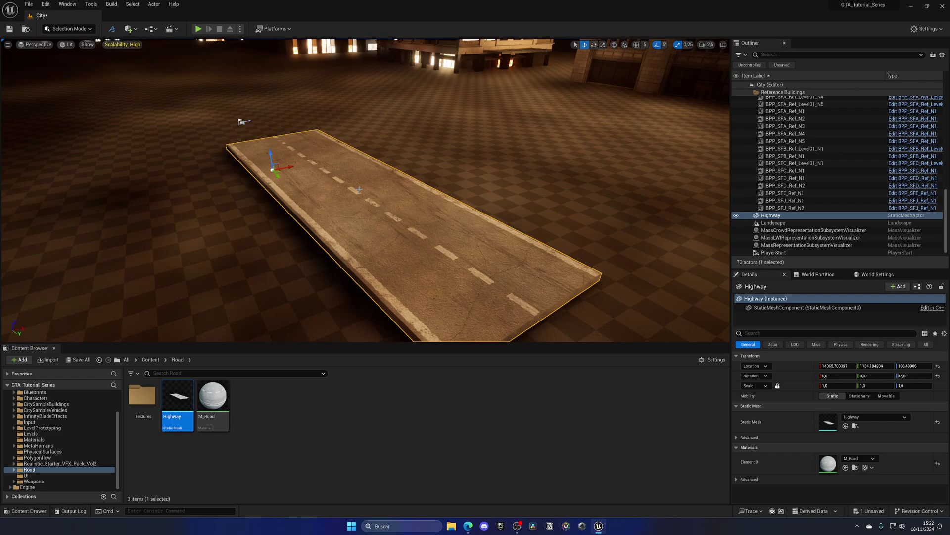
Step: Move the Highway mesh's pivot to its center, accept the pivot edit, and return to selection mode
click(84, 32)
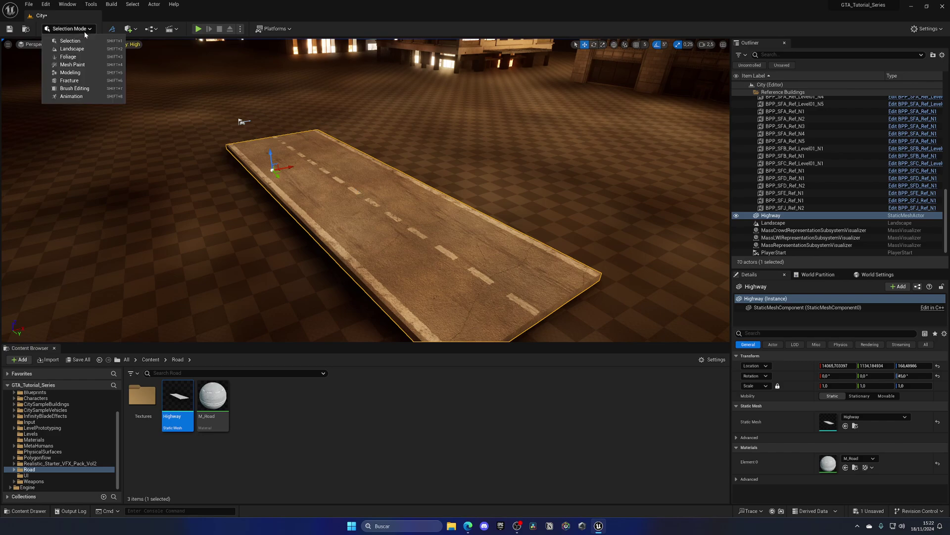
click(69, 73)
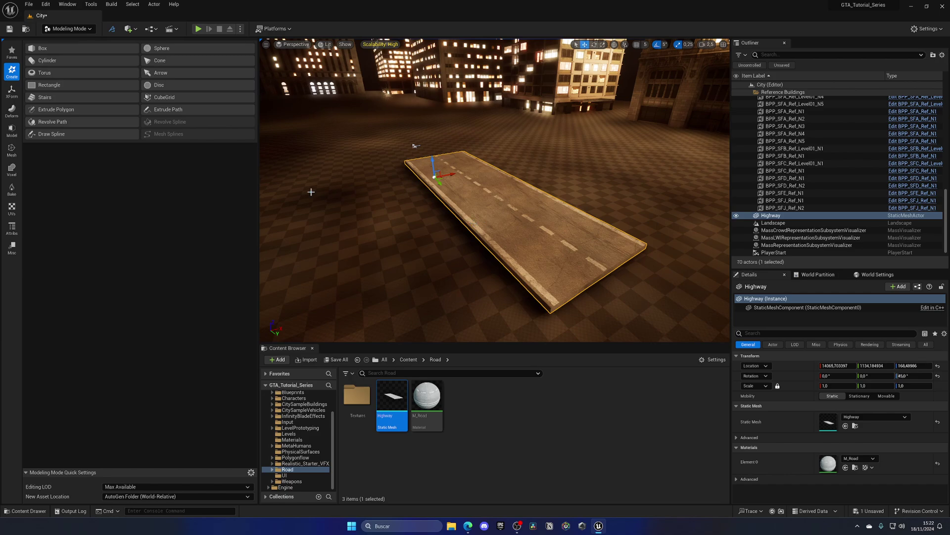
click(11, 91)
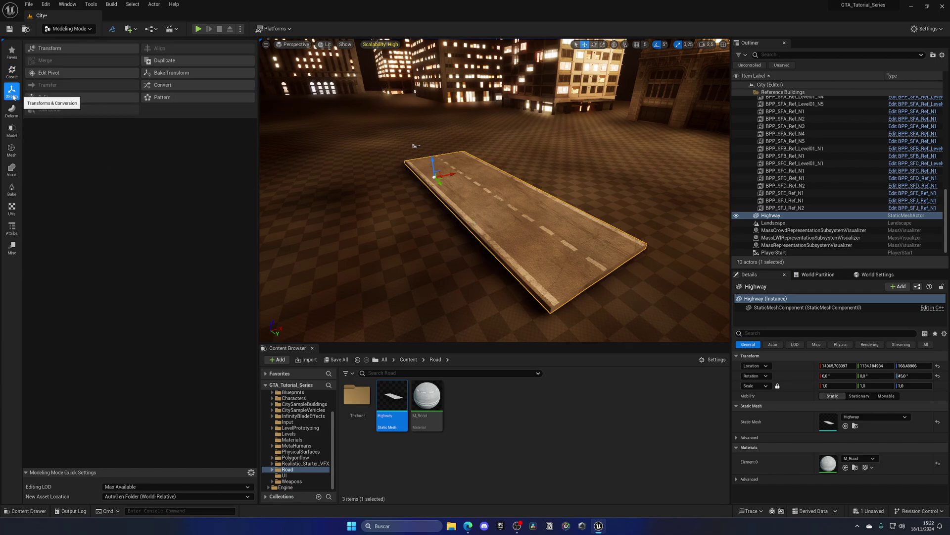
click(48, 73)
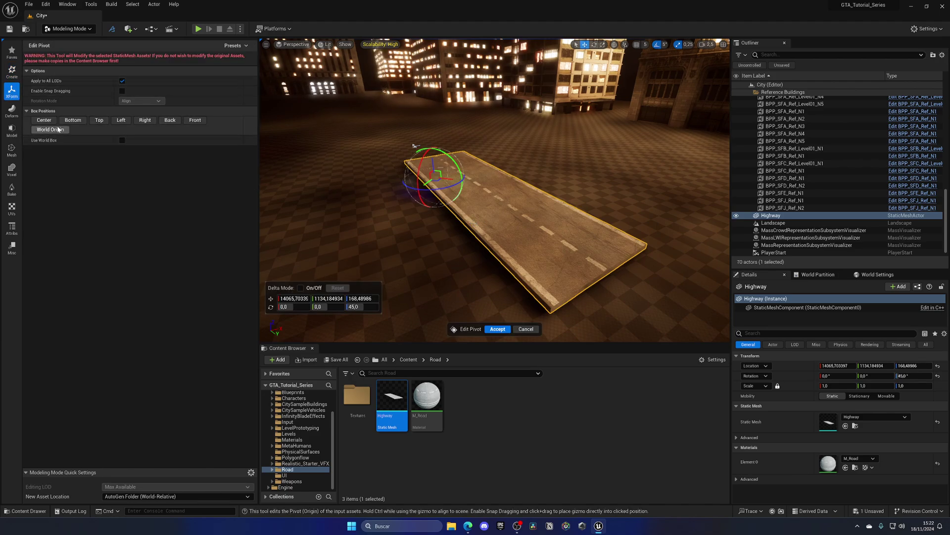
click(44, 120)
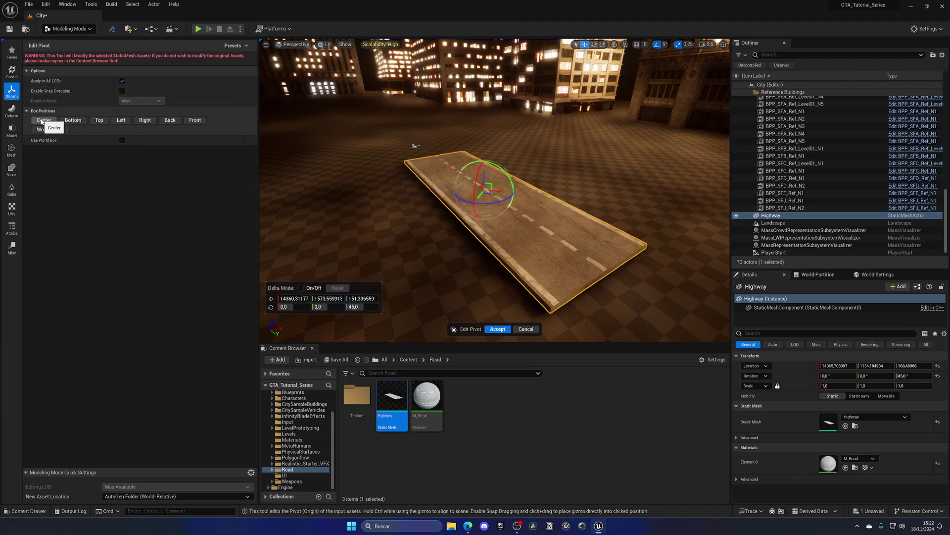
click(498, 330)
click(79, 29)
click(78, 40)
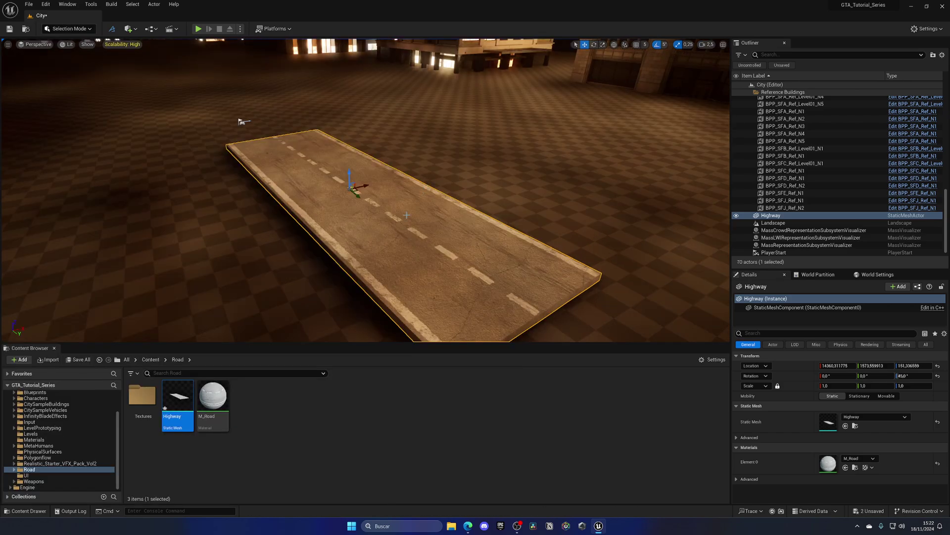
Step: Place a second Highway mesh beside the existing road for comparison and delete it
drag(193, 384, 211, 234)
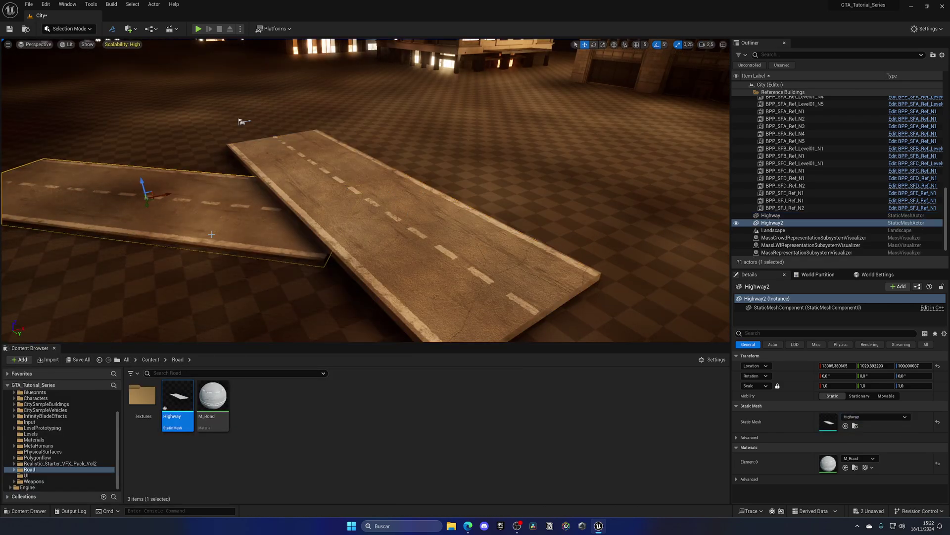
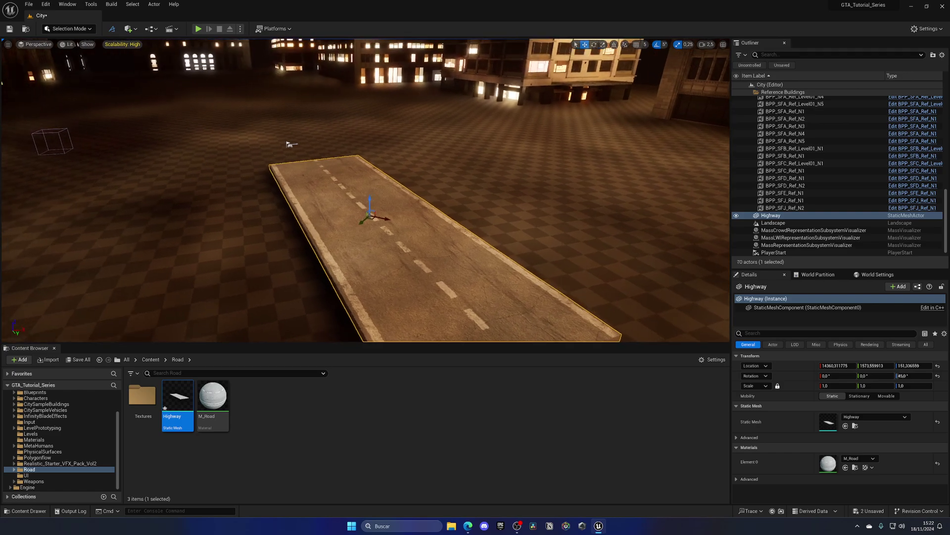
right_drag(264, 139, 261, 142)
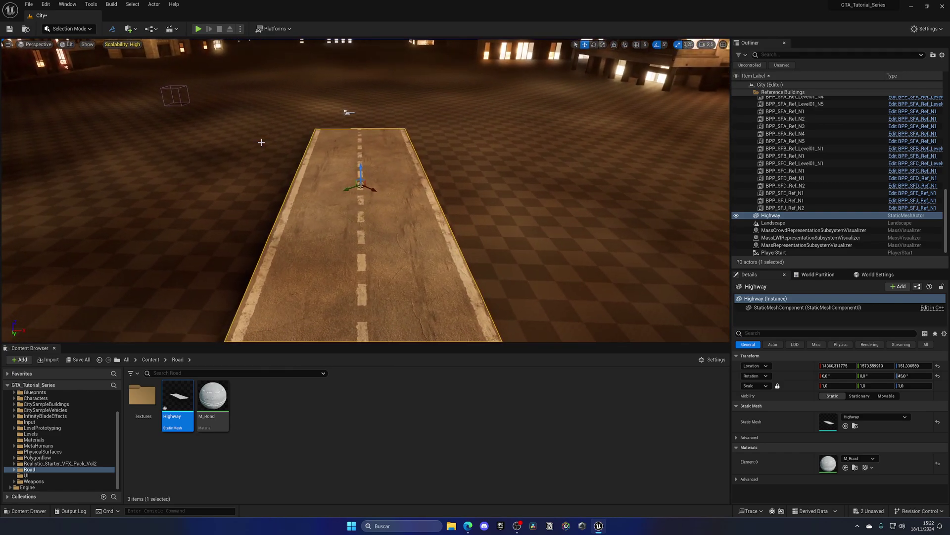
drag(167, 291, 153, 246)
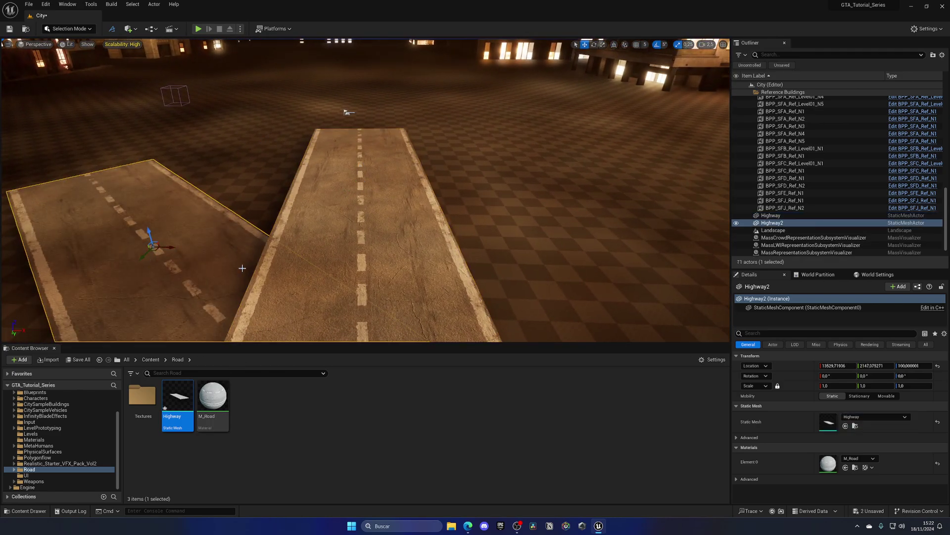
key(Delete)
Step: Reorient the Highway mesh's pivot to -5° about Z, accept the pivot edit, and return to selection mode
click(351, 289)
key(a)
right_drag(428, 185, 446, 185)
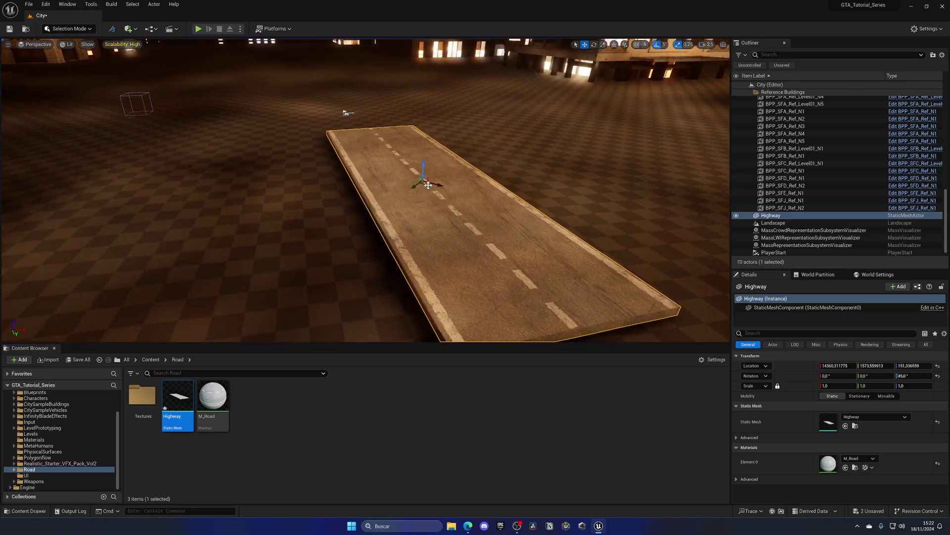
click(72, 30)
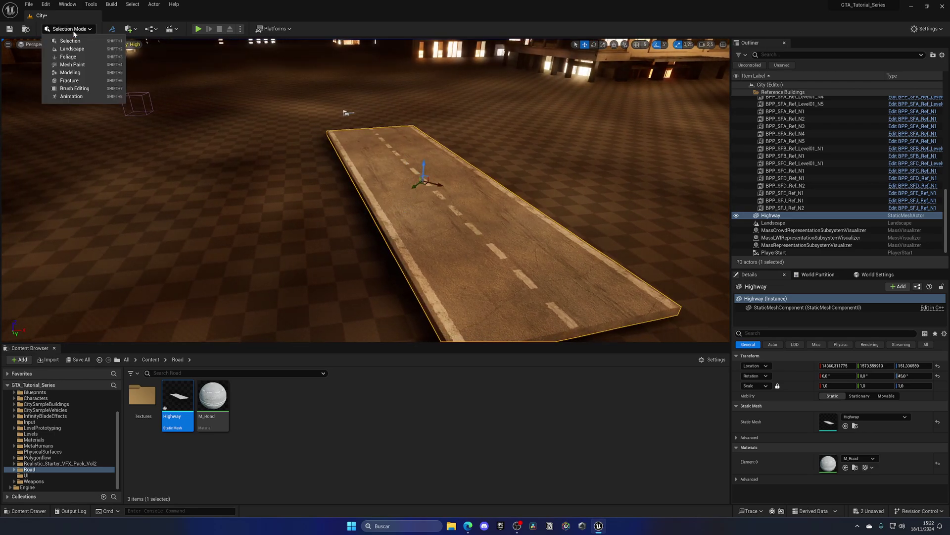
click(70, 73)
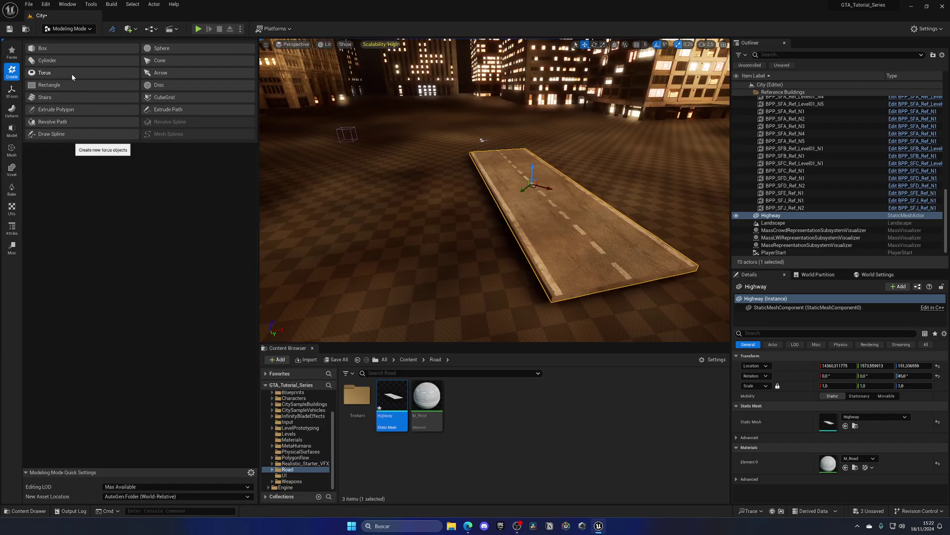
click(11, 91)
click(61, 79)
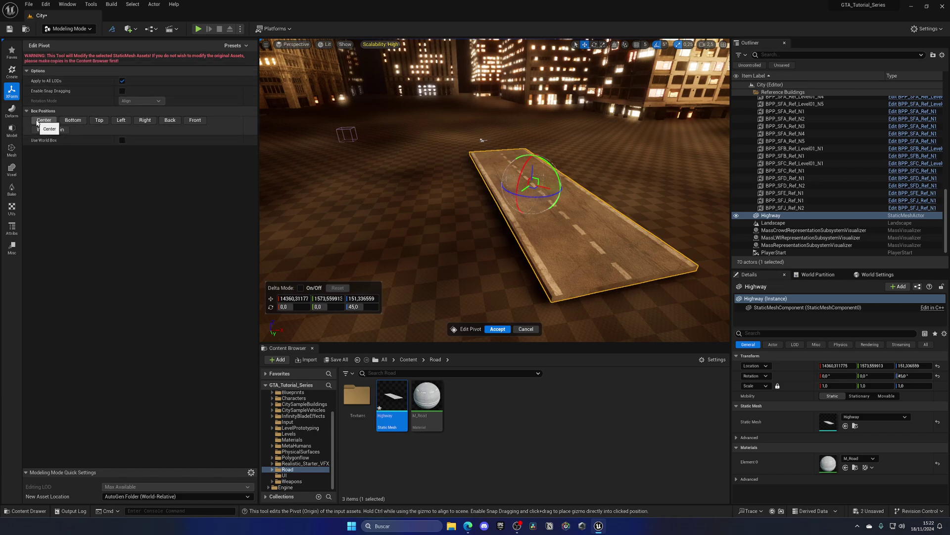
key(w)
right_drag(478, 211, 500, 212)
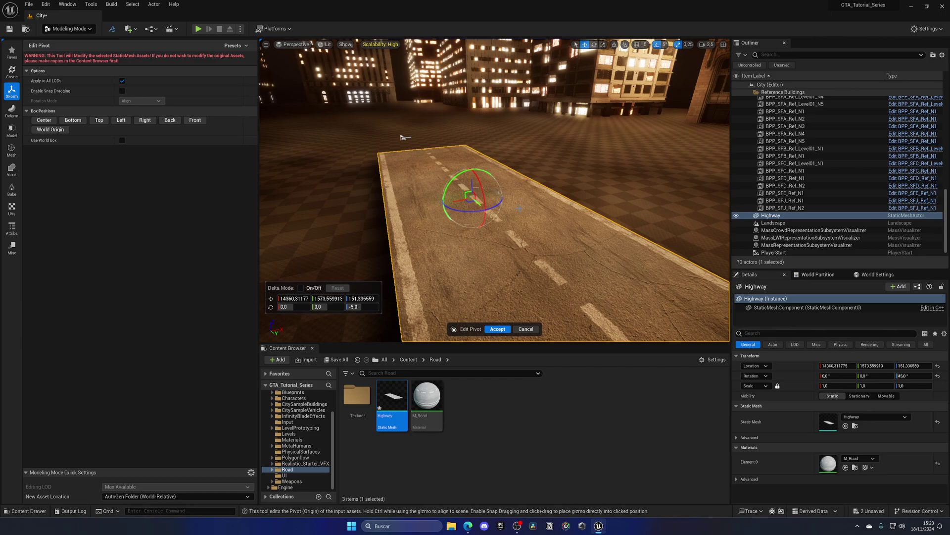
key(d)
right_drag(519, 209, 446, 200)
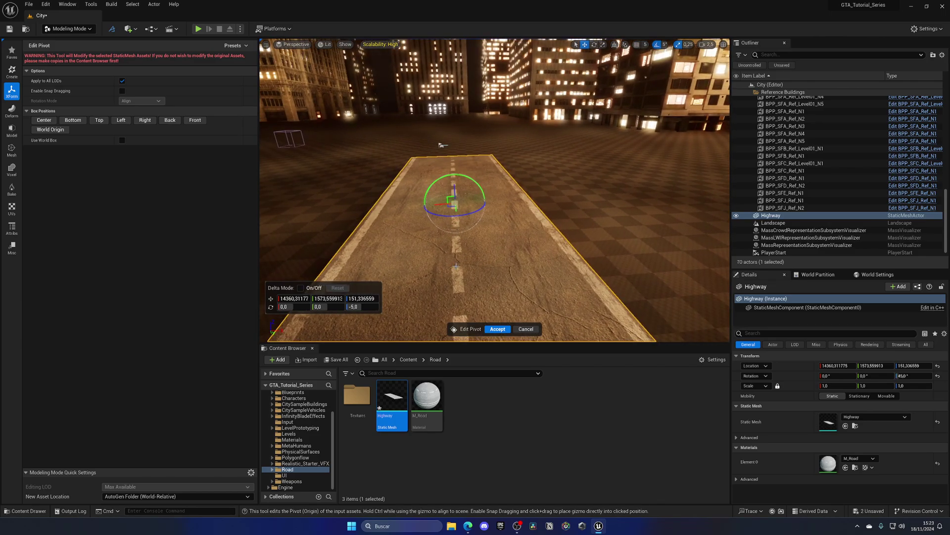
click(496, 330)
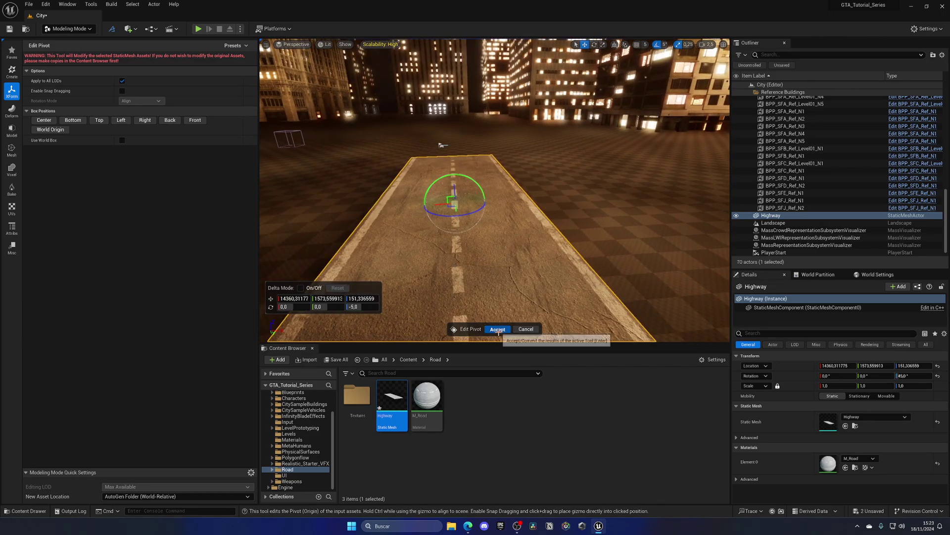
click(79, 30)
click(85, 41)
Step: Try rotating the Highway road about its vertical axis in 5° snap increments
right_drag(297, 178, 317, 188)
key(a)
key(s)
key(d)
key(e)
drag(421, 208, 407, 206)
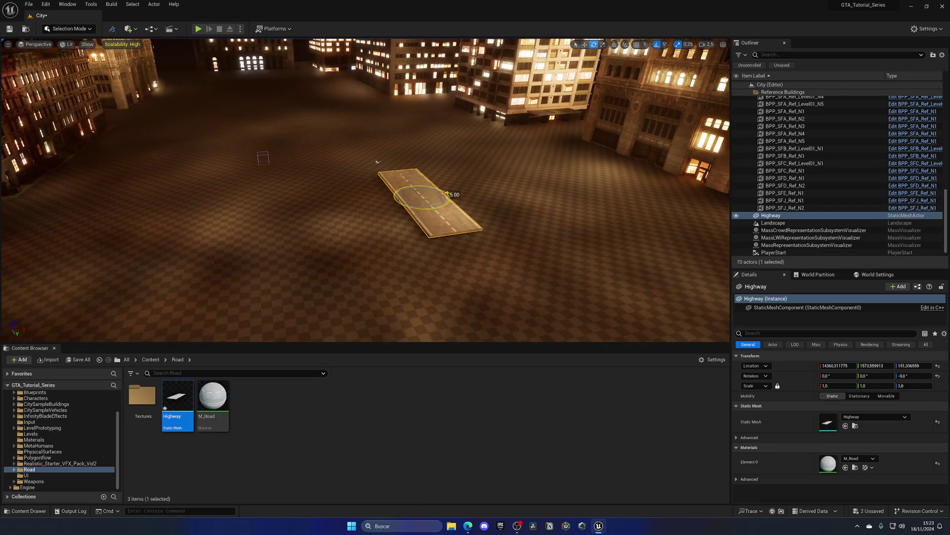
key(d)
right_drag(373, 211, 322, 216)
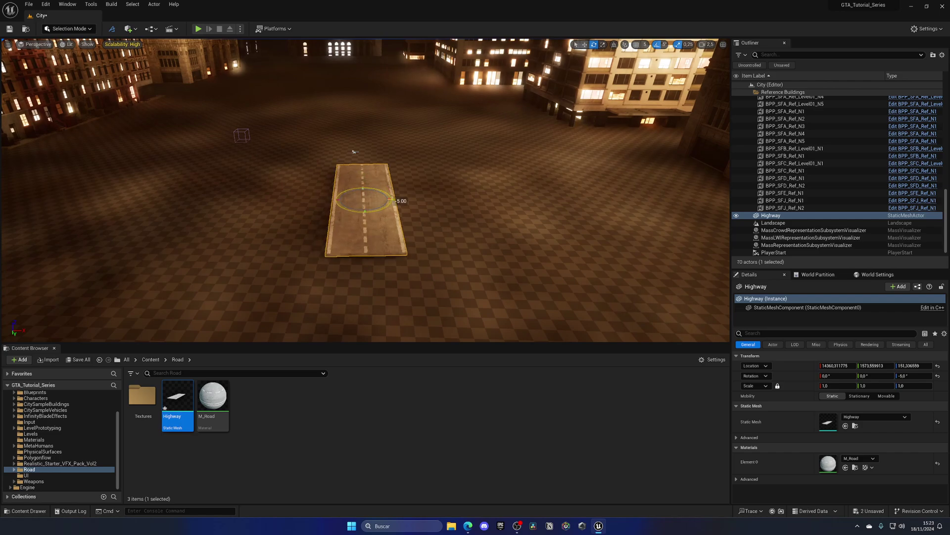
Step: Disable rotation snapping and freely rotate the Highway road to about -3.35° around Z
key(w)
key(w)
right_drag(469, 151, 474, 133)
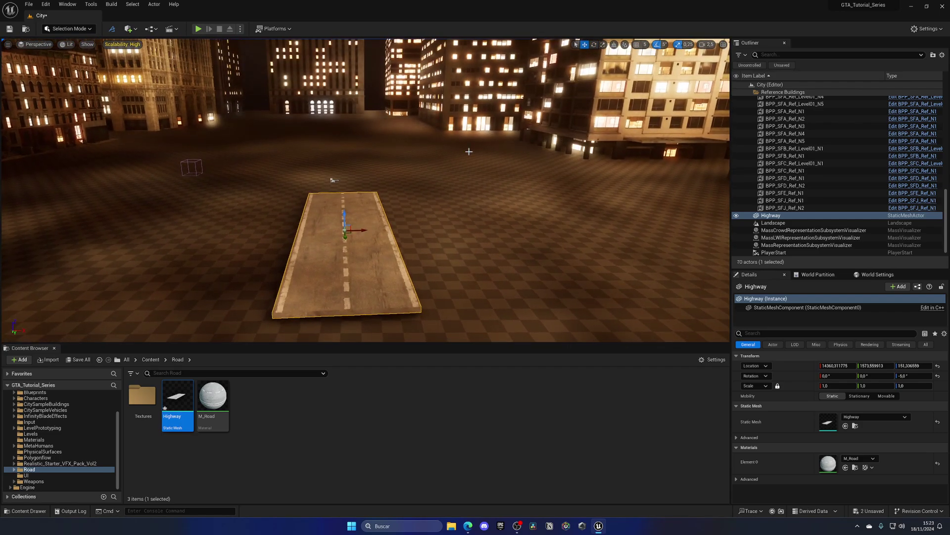
click(664, 45)
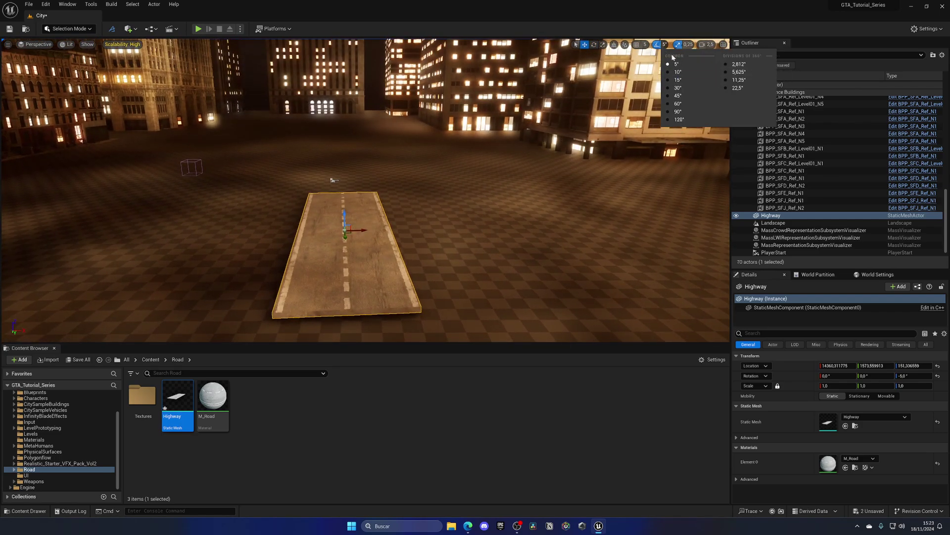
click(656, 44)
key(w)
key(q)
right_drag(384, 175, 375, 184)
key(e)
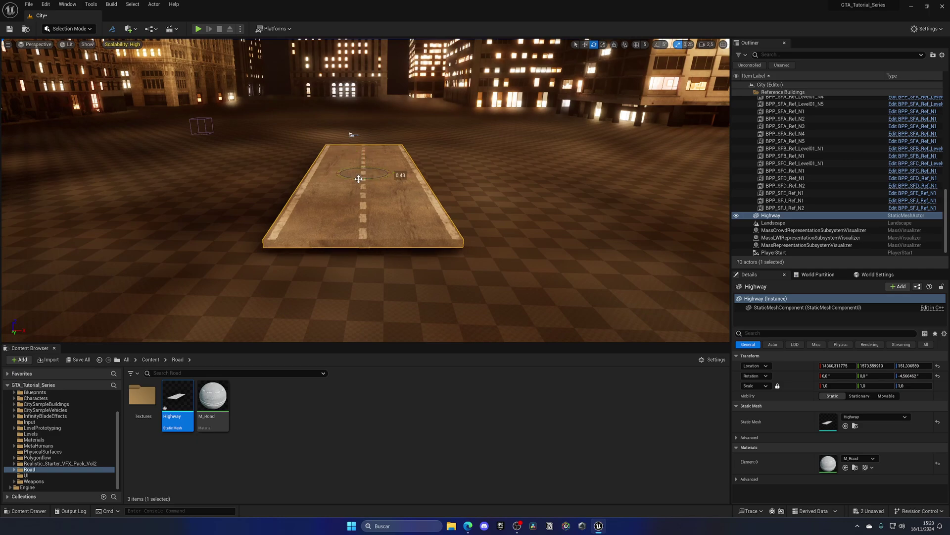
alt+drag(370, 182, 365, 141)
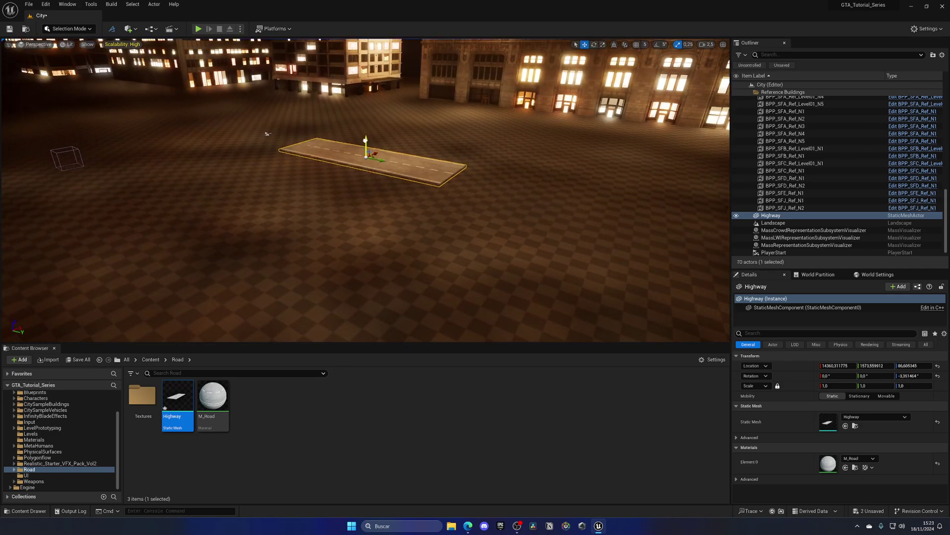
Step: Lower the Highway road onto the ground to a Z location of about 99.35
key(w)
mouse_move(366, 140)
right_down()
mouse_move(375, 140)
mouse_move(366, 134)
right_up()
drag(361, 127, 360, 126)
right_drag(361, 126, 365, 125)
drag(356, 124, 357, 126)
right_drag(357, 126, 364, 153)
key(s)
key(w)
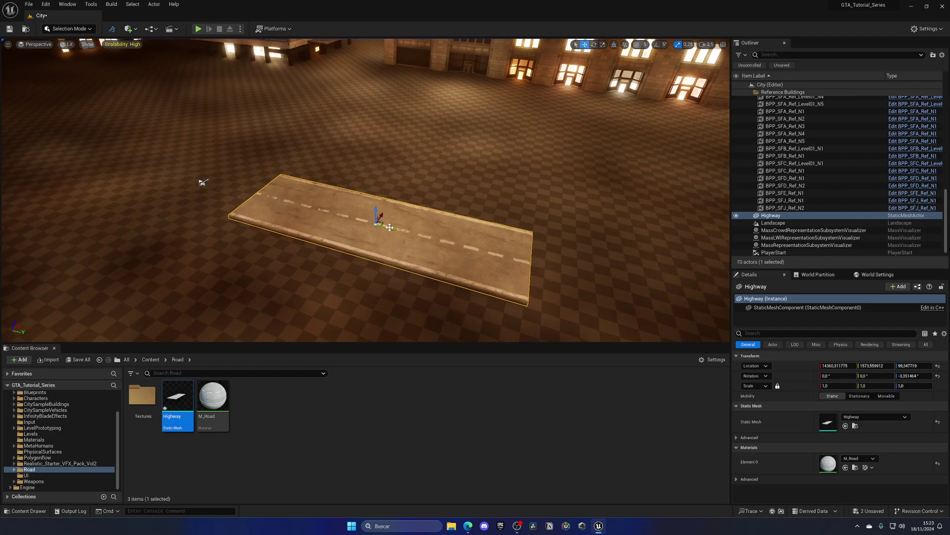
Step: Test the road by walking the character over it in a play session, and save the level
click(198, 29)
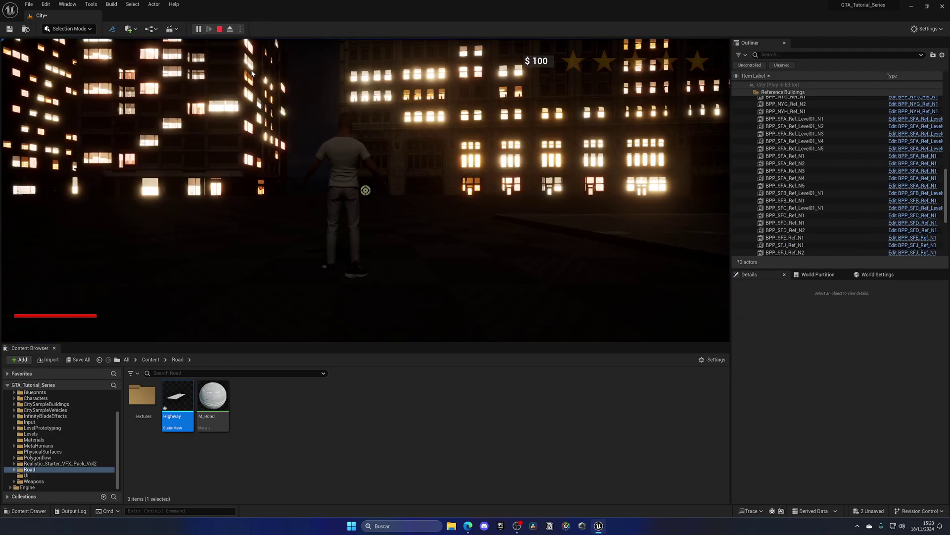
key(w)
key(w)
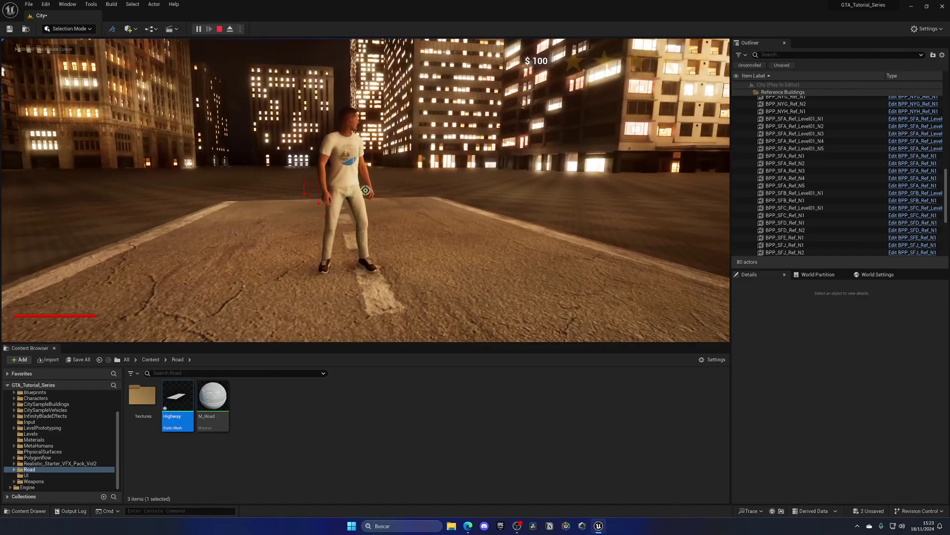
key(w)
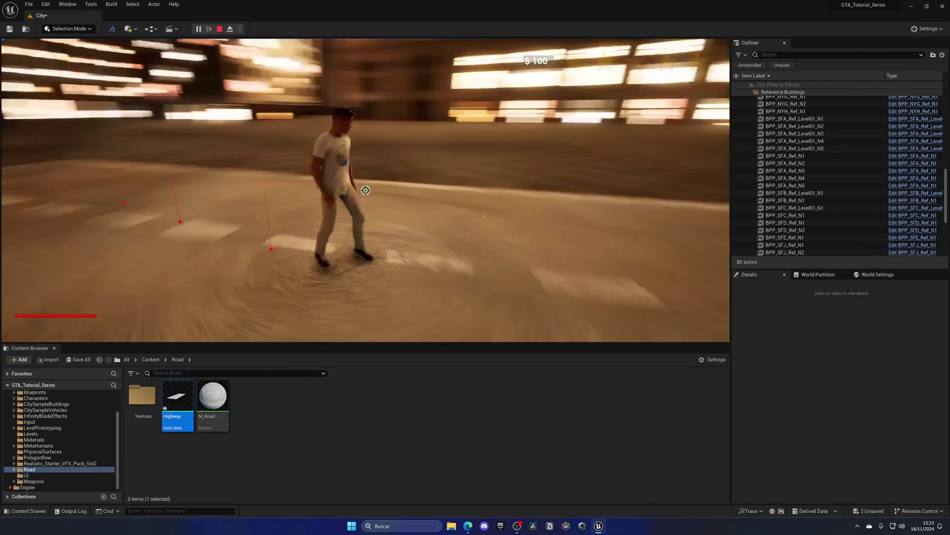
key(Escape)
key(ctrl+s)
Step: Examine the placed Highway road from several angles against the surrounding ground and buildings
key(f)
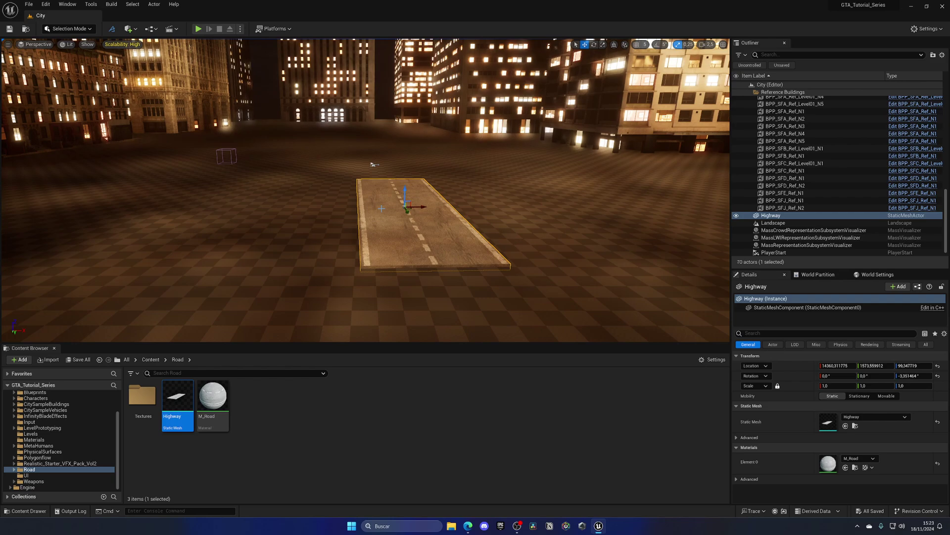
key(d)
right_drag(406, 213, 379, 189)
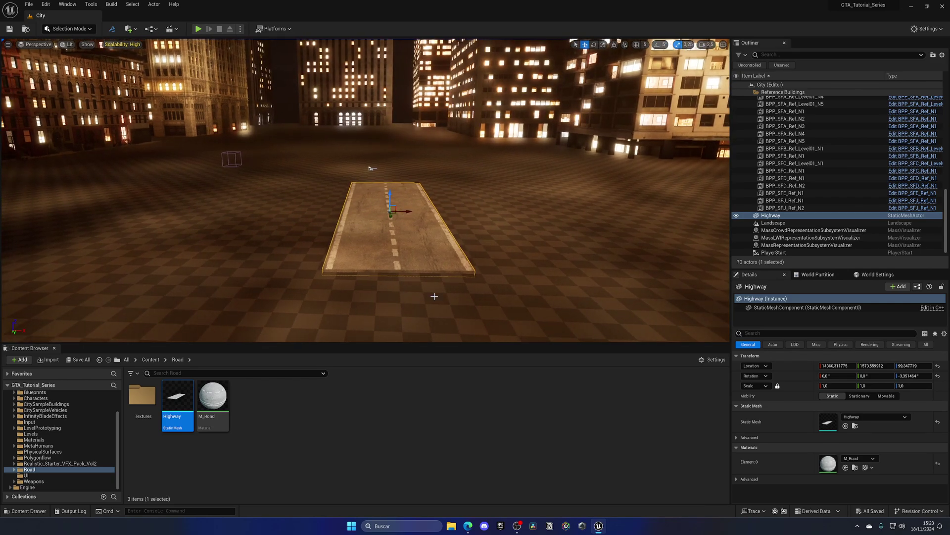
key(a)
right_drag(391, 201, 397, 206)
key(d)
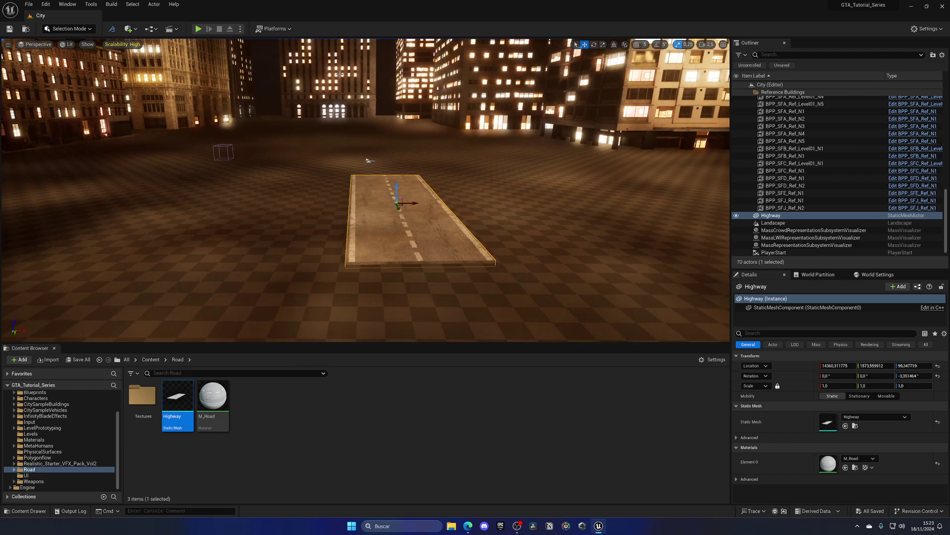
key(a)
mouse_move(371, 113)
right_down()
mouse_move(510, 105)
mouse_move(356, 110)
right_up()
key(w)
key(d)
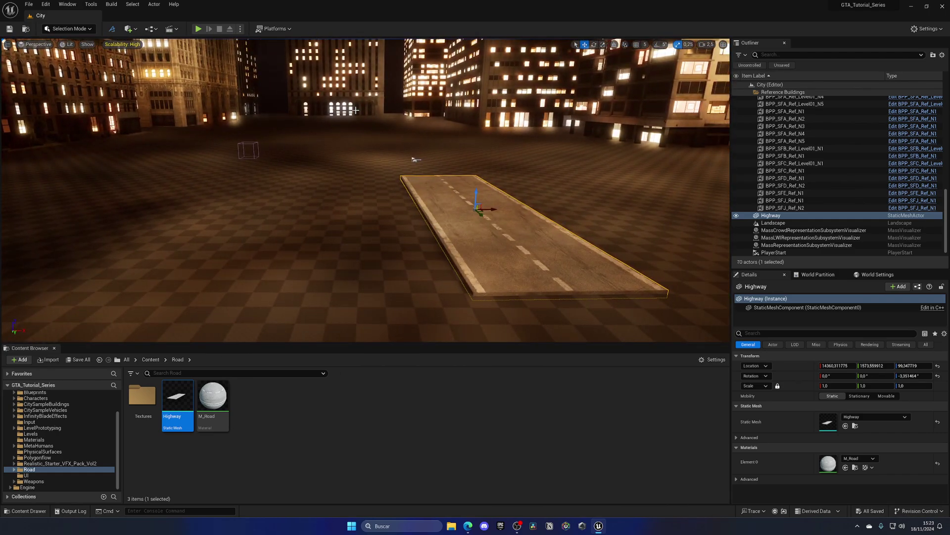
key(d)
right_drag(426, 276, 433, 287)
key(w)
key(s)
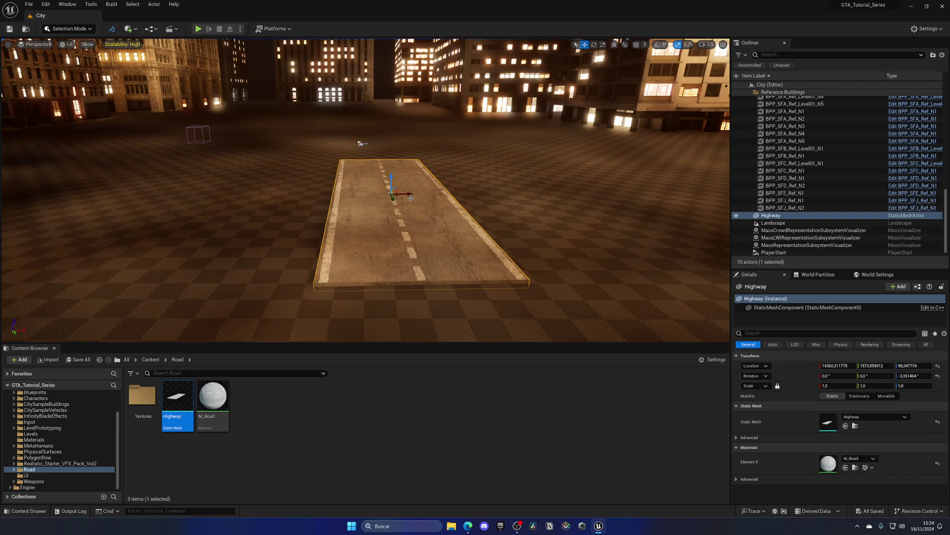
Step: Duplicate the Highway road sideways so the copy lies alongside its long edge, at about X 15100, Y 1530
alt+drag(406, 194, 519, 193)
key(d)
right_drag(519, 193, 516, 195)
key(w)
key(q)
key(e)
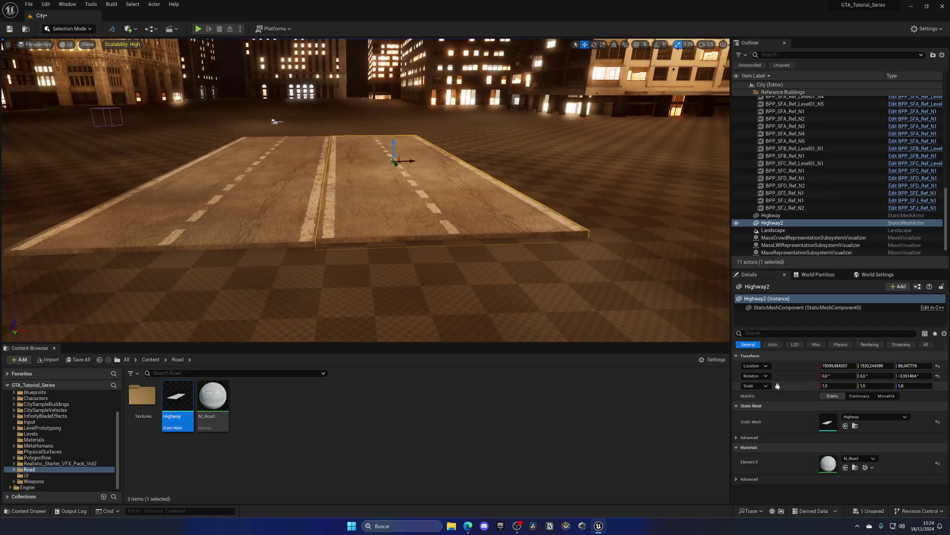
Step: Unlock the duplicate's scale proportions and set its Z scale to 1.5
click(778, 386)
key(Return)
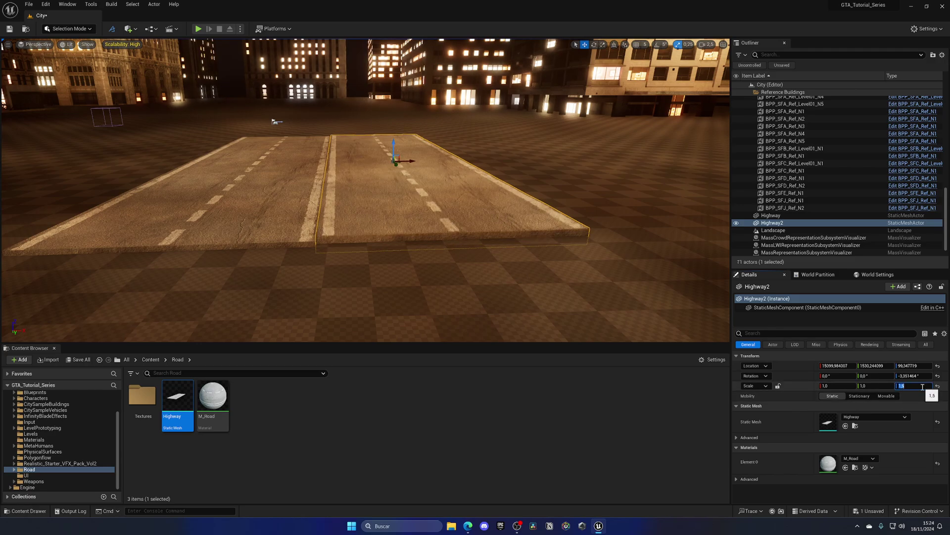
key(a)
key(w)
mouse_move(516, 198)
right_down()
mouse_move(567, 186)
mouse_move(520, 198)
right_up()
key(d)
Step: Raise the thickened duplicate above the neighbouring road to a Z location of about 110.36
right_drag(300, 168, 300, 168)
key(s)
drag(360, 142, 360, 139)
key(a)
right_drag(360, 184, 391, 184)
click(359, 184)
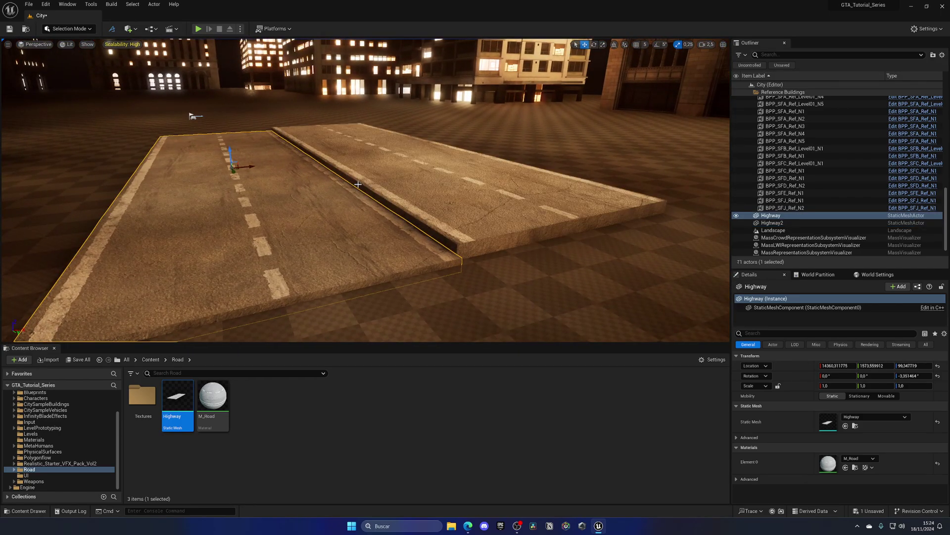
click(378, 171)
drag(380, 136, 381, 138)
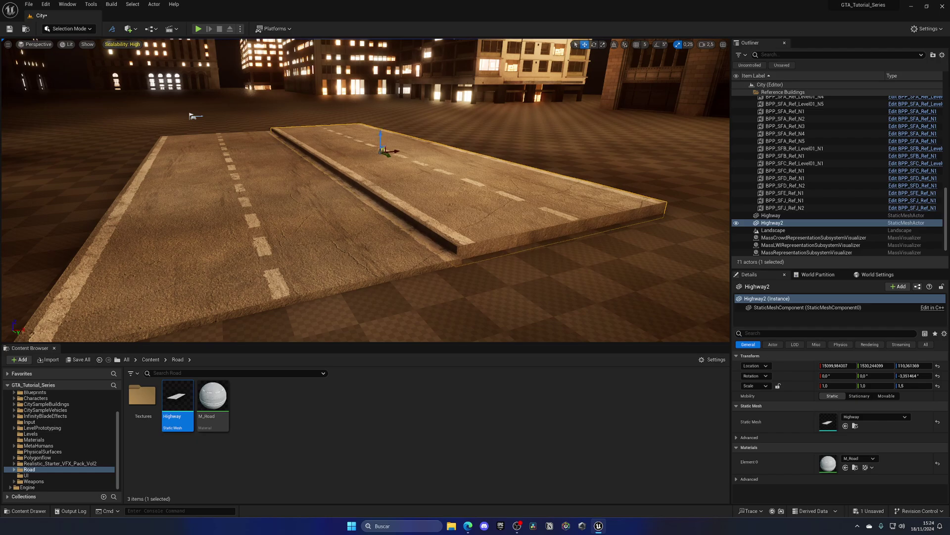
Step: Test the height difference by running the character over both road pieces in a play session
click(265, 156)
key(alt+p)
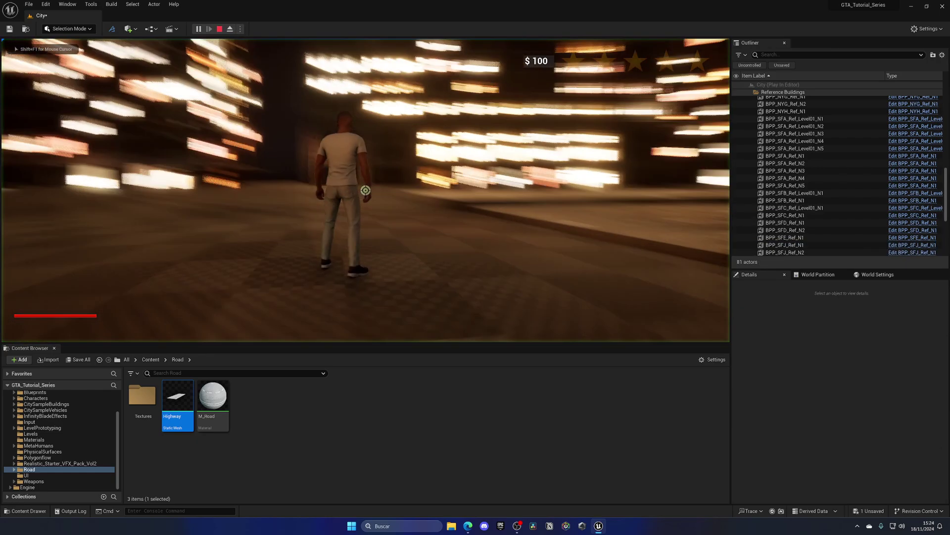
key(w)
key(w)
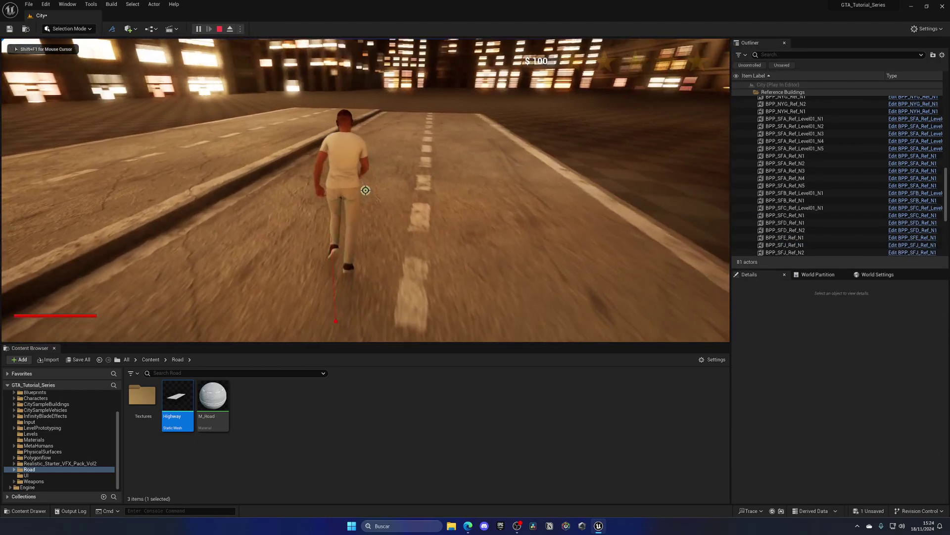
key(d)
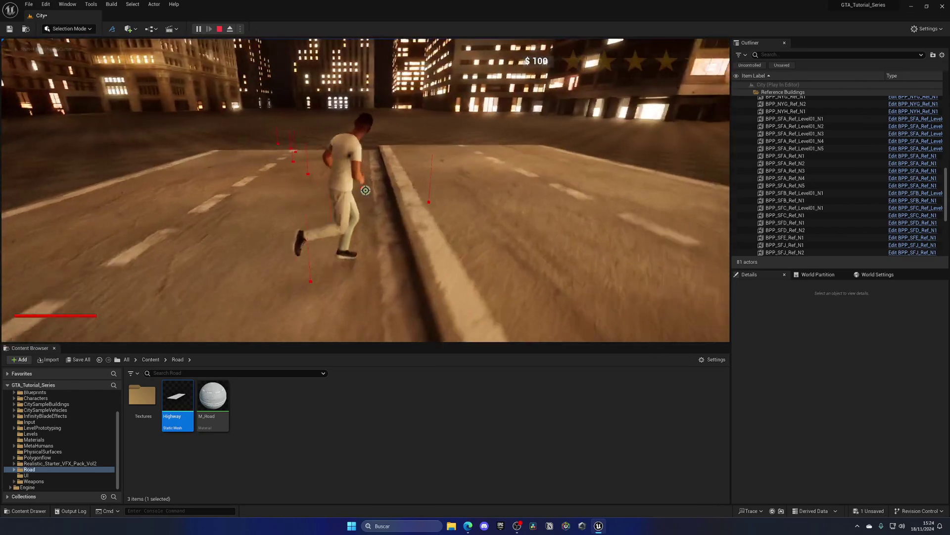
key(Escape)
Step: Replace the raised piece's material with M_Bldg_concrete_dirty and save the level
key(s)
right_drag(359, 219, 307, 223)
click(360, 219)
key(d)
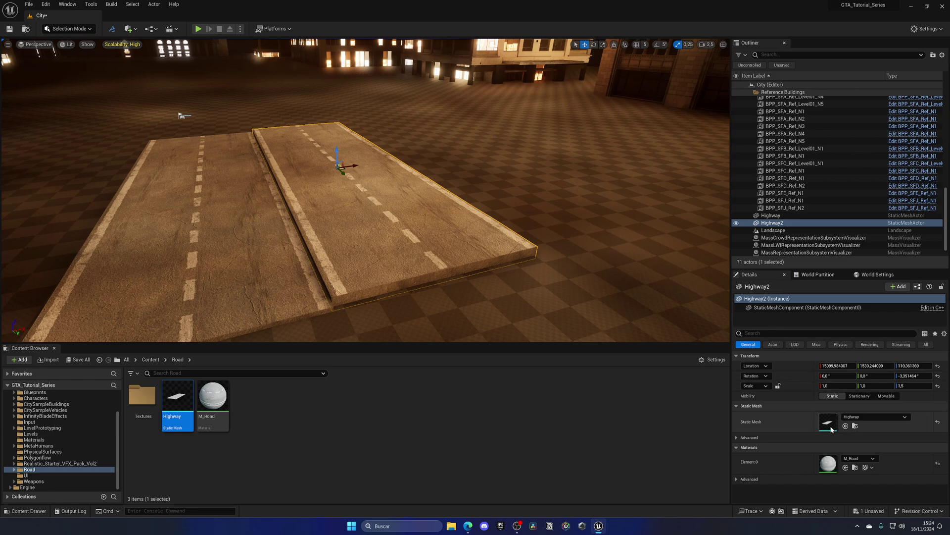
click(855, 459)
text(co)
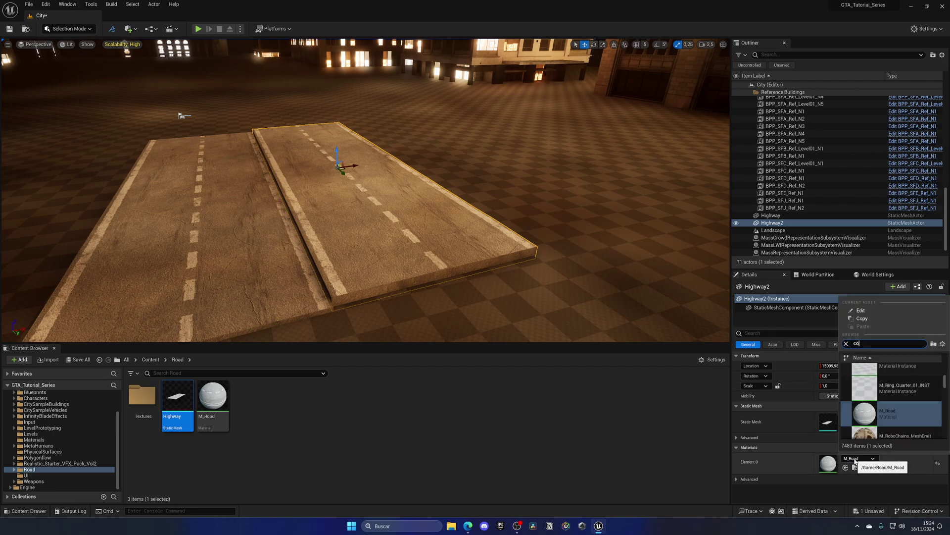
text(ncre)
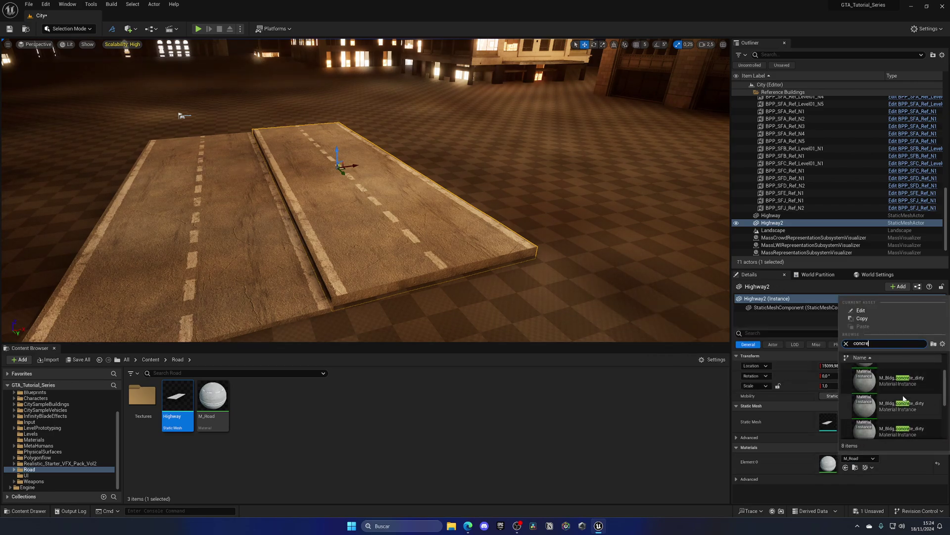
click(901, 404)
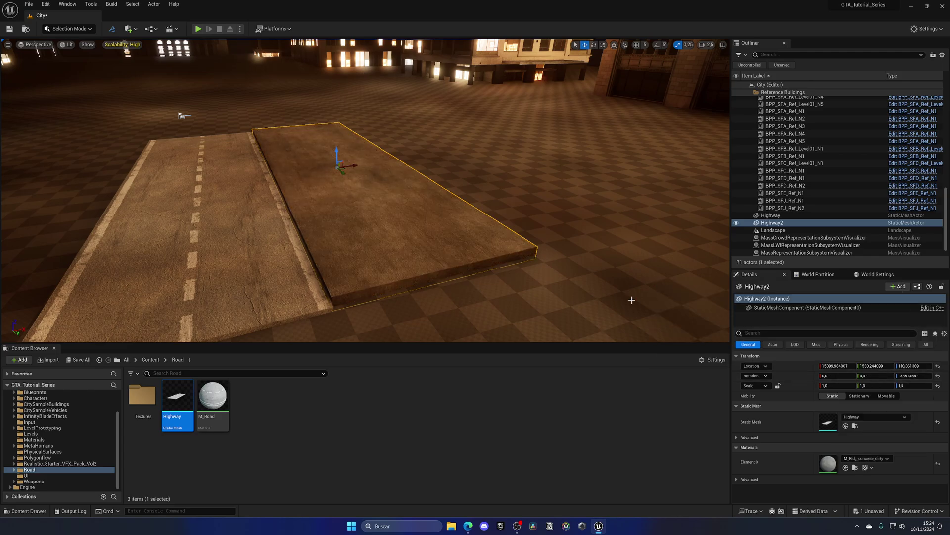
right_drag(243, 230, 378, 202)
key(ctrl+s)
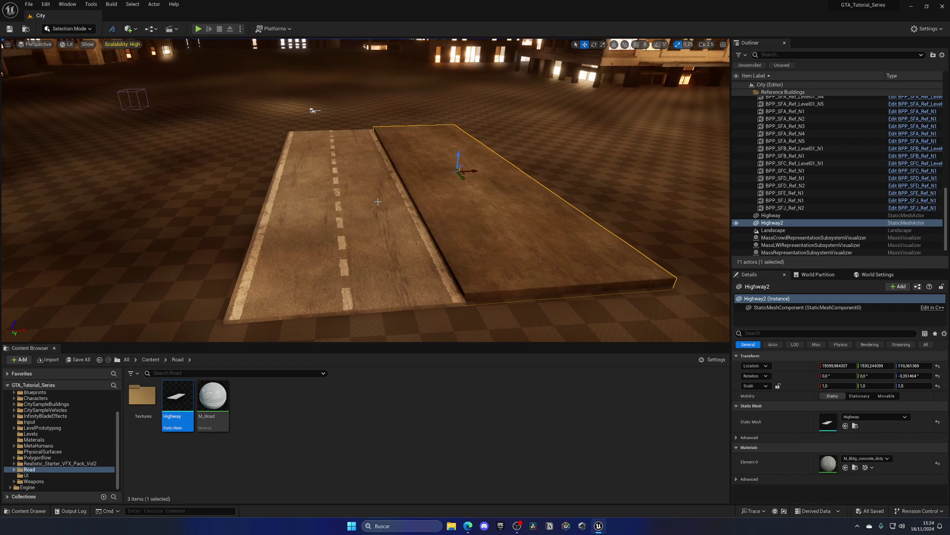
Step: Duplicate the original Highway road to its side opposite the concrete slab, at about X 13671, Y 1614
click(377, 202)
key(f)
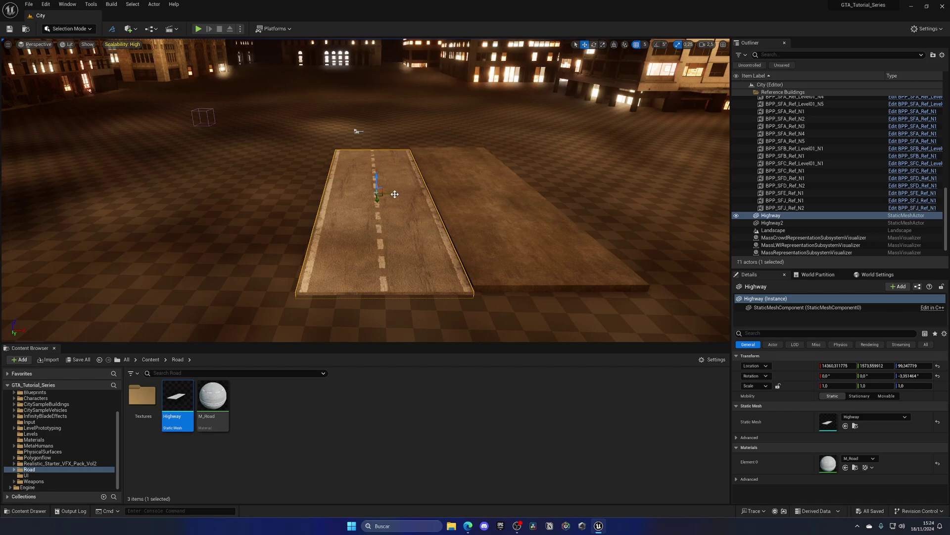
alt+drag(394, 194, 289, 202)
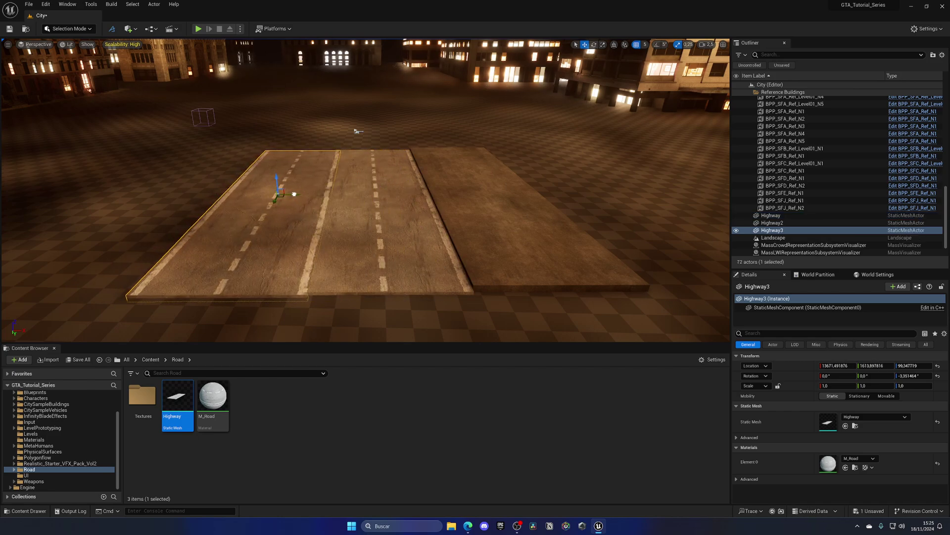
click(374, 210)
right_drag(373, 209, 395, 202)
click(373, 210)
click(389, 205)
click(329, 203)
scroll(396, 202, up, 1)
Step: Duplicate the concrete slab to the opposite outer edge of the two roads, at about X 12954, Y 1656
click(457, 187)
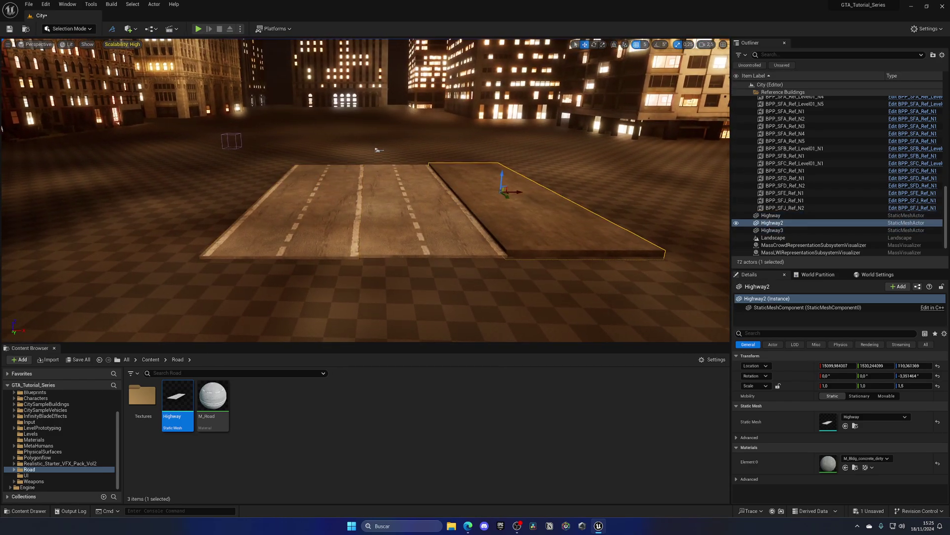
right_drag(457, 187, 466, 183)
alt+drag(502, 200, 304, 204)
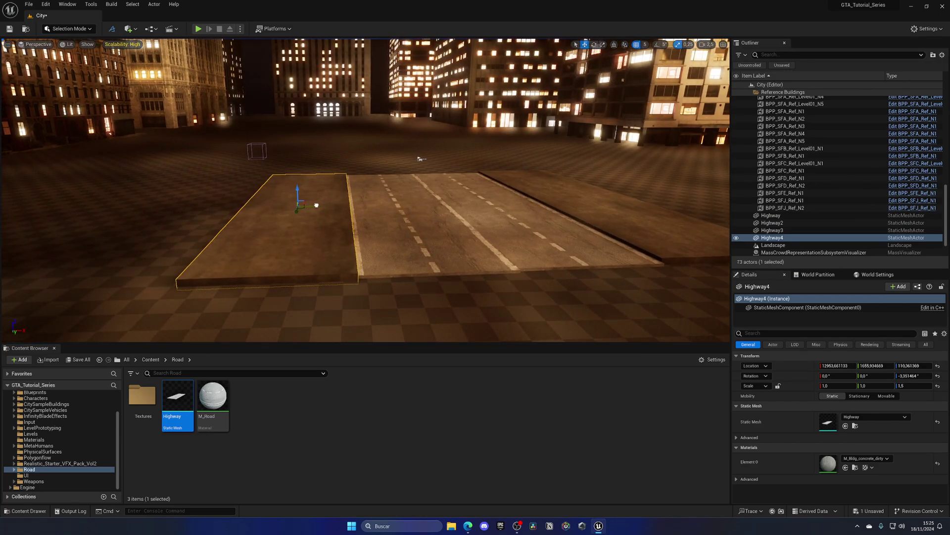
right_drag(400, 204, 455, 212)
key(s)
Step: Select both road pieces and duplicate them to the far side of the new concrete slab
click(401, 204)
ctrl+click(456, 204)
key(w)
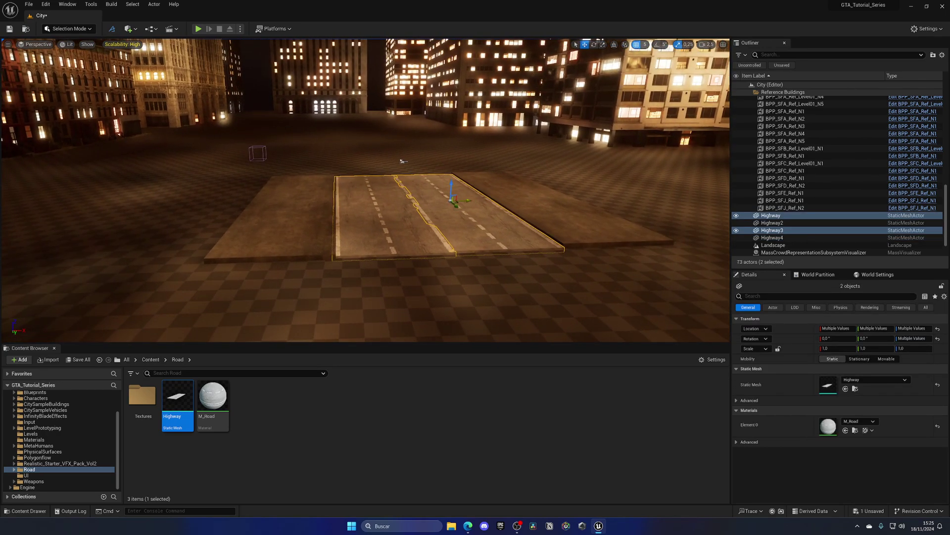
alt+drag(451, 200, 149, 202)
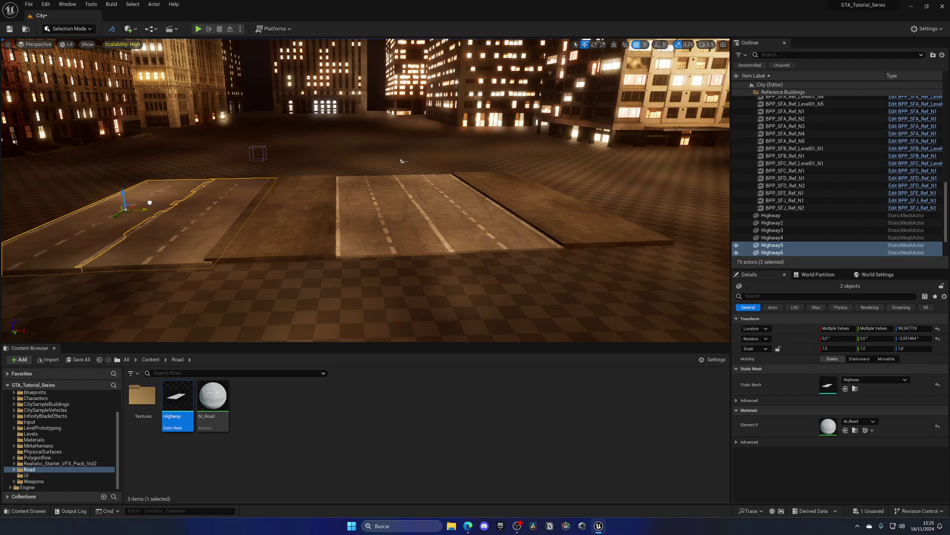
right_drag(168, 206, 191, 215)
key(a)
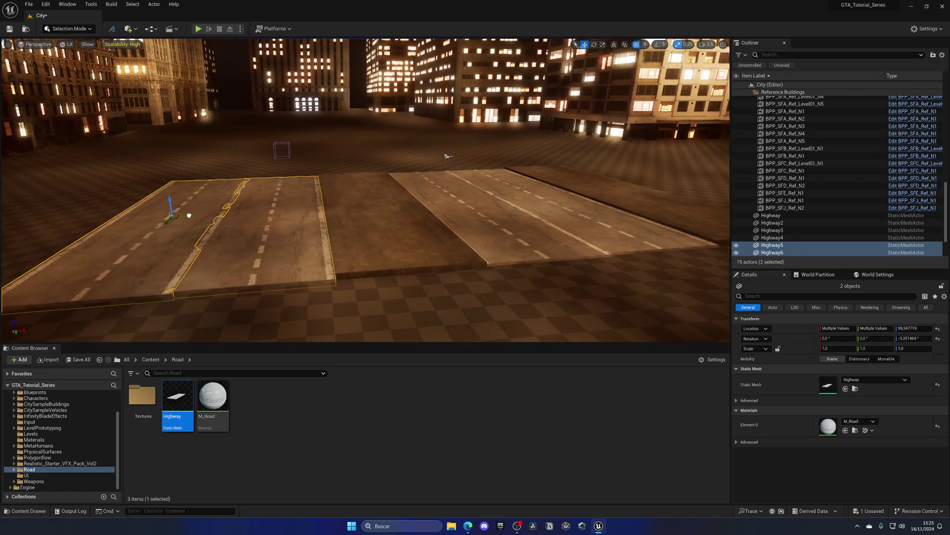
Step: Duplicate the middle concrete slab to the outer edge of the second road pair, at about X 10792, Y 1793
click(359, 232)
right_drag(359, 231, 349, 233)
key(s)
alt+drag(420, 204, 183, 207)
key(a)
right_drag(183, 207, 224, 215)
key(s)
key(d)
key(s)
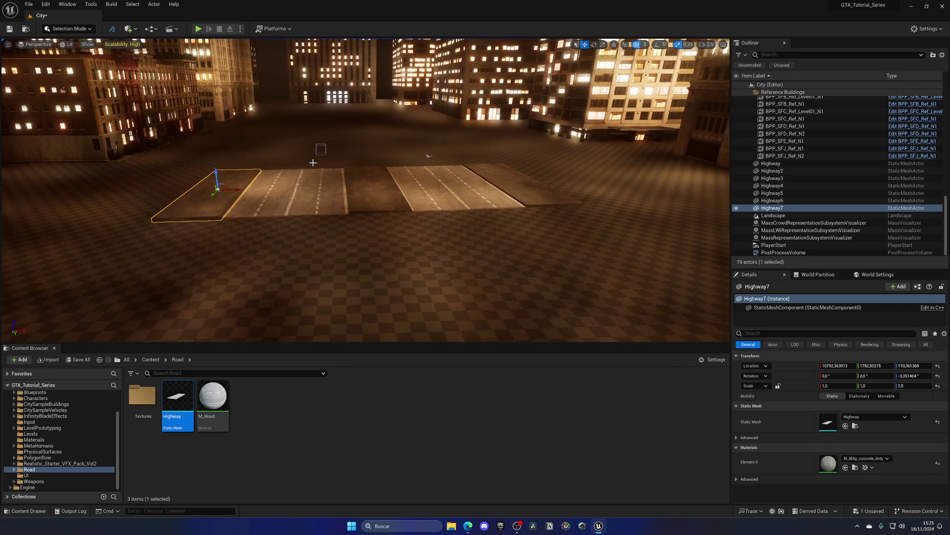
Step: Select all seven road and concrete slab pieces together
click(268, 194)
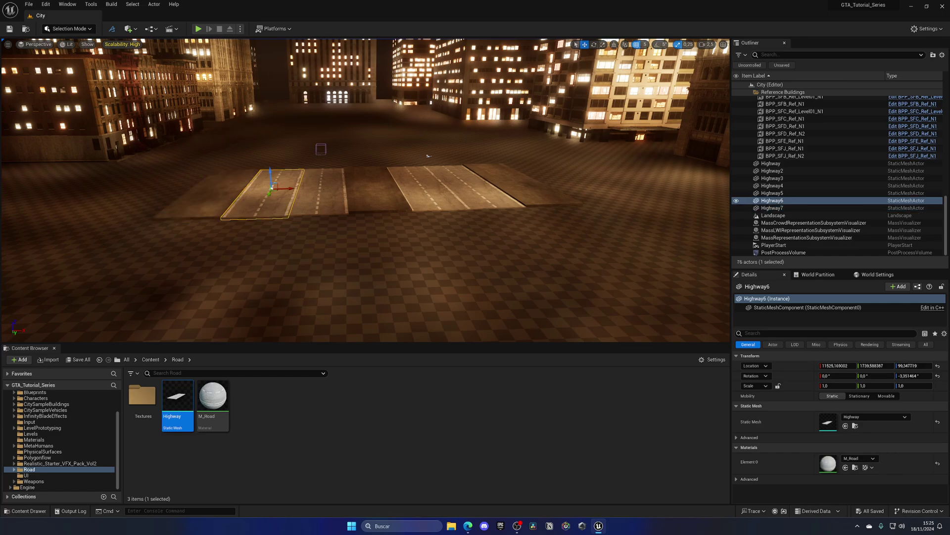
key(ctrl+z)
ctrl+click(269, 194)
ctrl+click(319, 192)
ctrl+click(371, 190)
ctrl+click(424, 189)
ctrl+click(458, 188)
ctrl+click(500, 187)
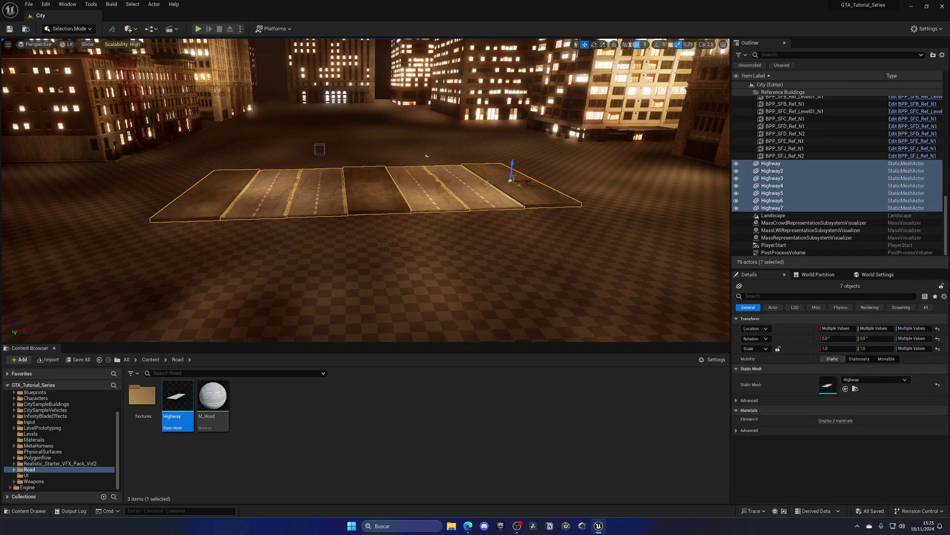
Step: Try to scale the seven selected road and slab pieces together
right_drag(495, 186, 515, 185)
key(r)
drag(460, 183, 469, 204)
key(s)
right_drag(336, 218, 232, 145)
key(ctrl+z)
right_drag(422, 154, 422, 154)
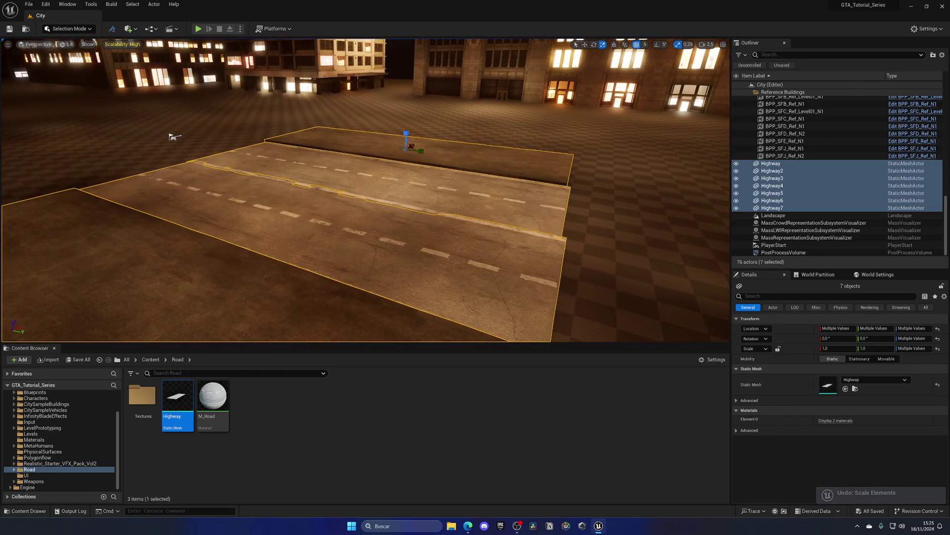
Step: Move the seven selected pieces across the open ground to the end of the plaza near the buildings
right_drag(350, 178, 350, 179)
key(w)
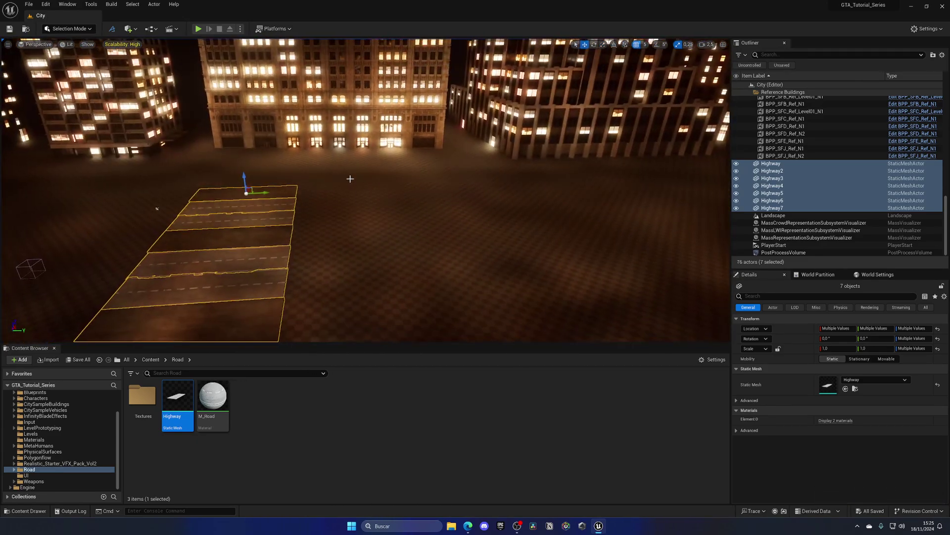
drag(262, 192, 556, 191)
right_drag(556, 191, 556, 191)
drag(234, 206, 300, 223)
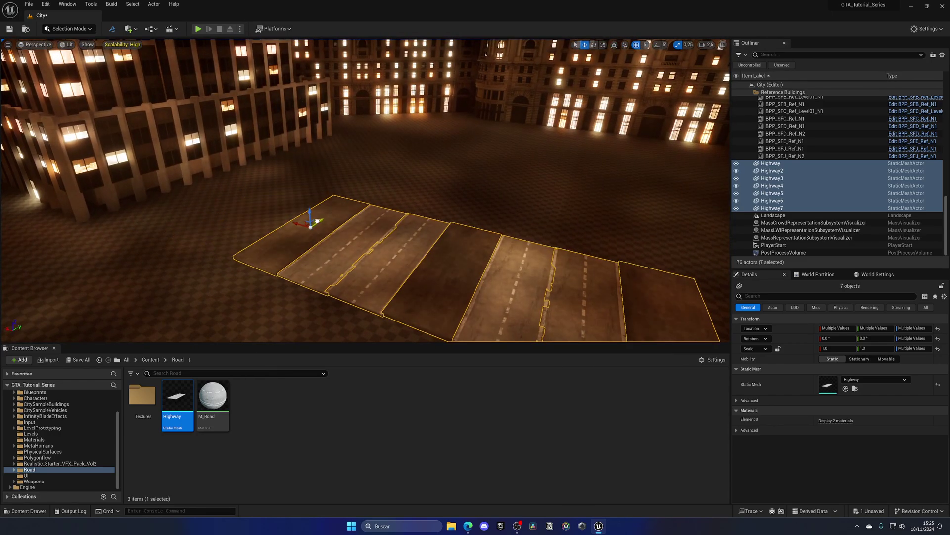
right_drag(317, 221, 316, 221)
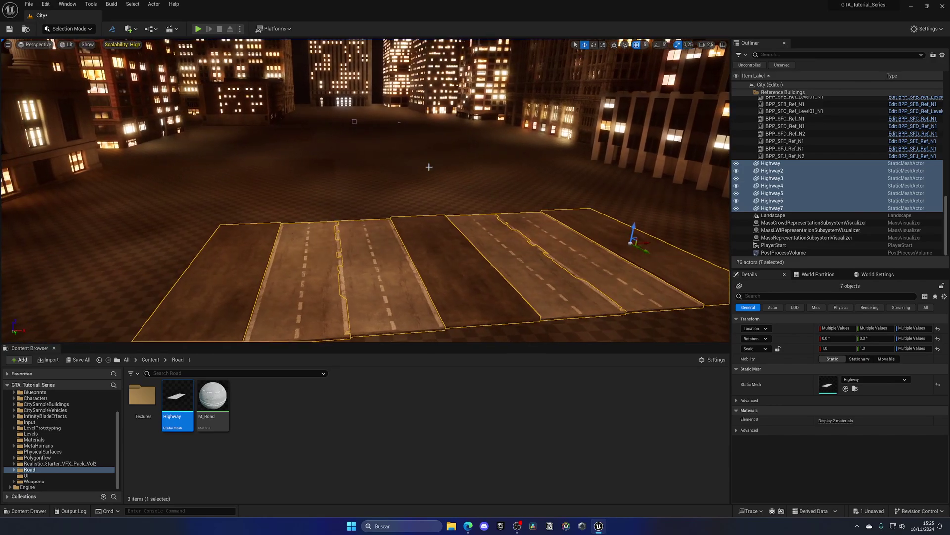
right_drag(678, 232, 678, 233)
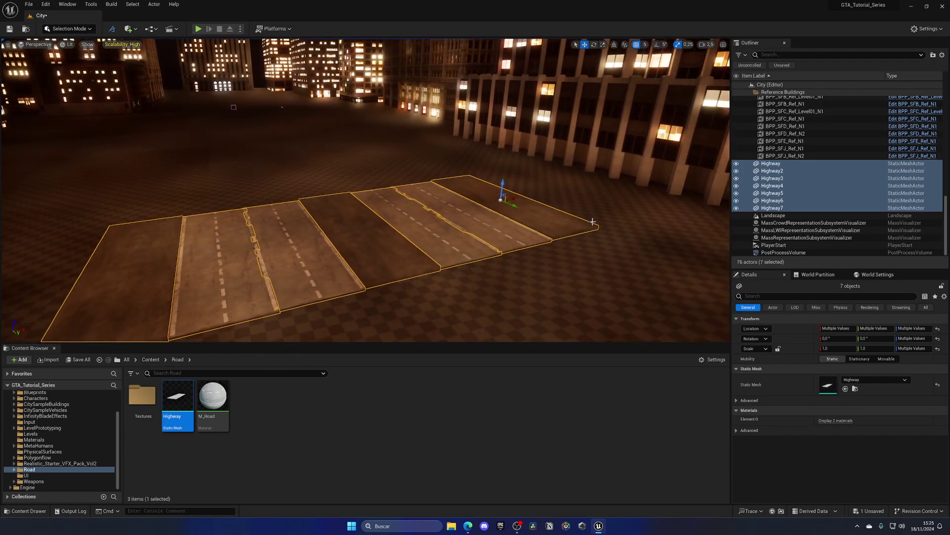
Step: Group the seven selected Highway actors and select the group as a whole
right_click(783, 187)
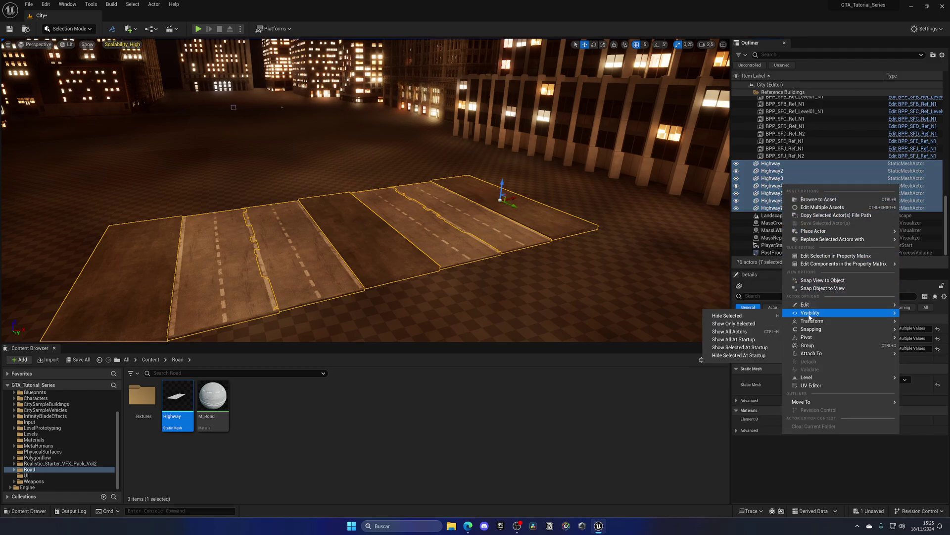
click(815, 346)
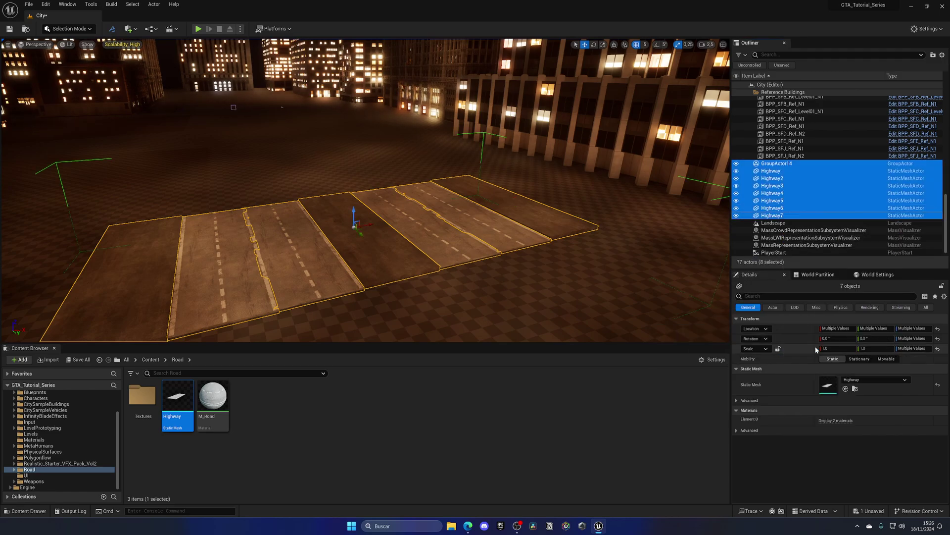
click(479, 304)
click(433, 241)
Step: Try to duplicate the grouped road section lengthwise and reposition the copy beside its end
right_drag(433, 241, 433, 241)
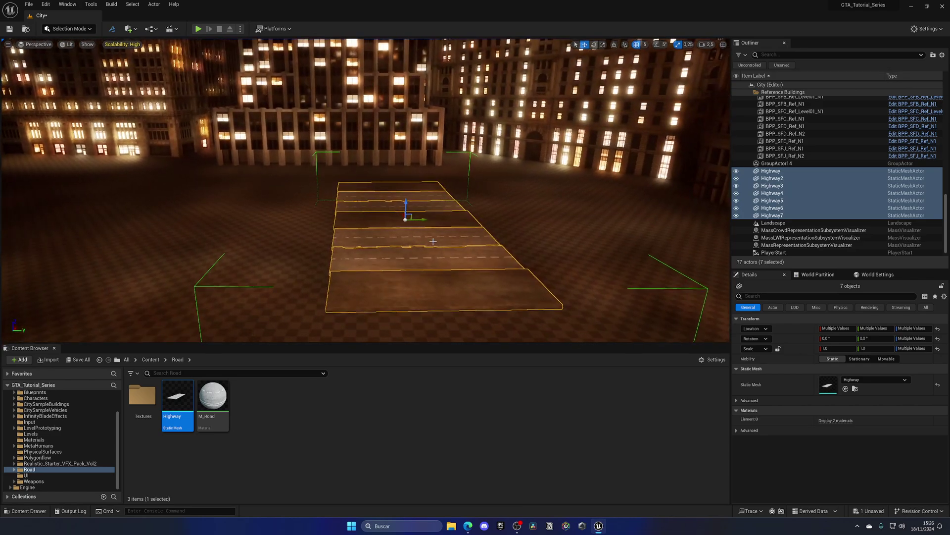
alt+drag(408, 216, 388, 216)
drag(302, 218, 259, 221)
right_drag(258, 221, 235, 245)
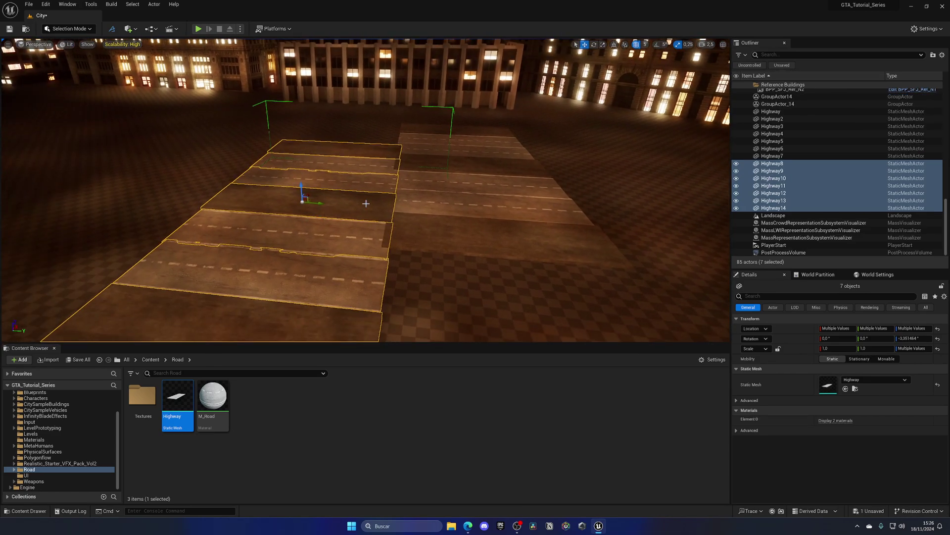
key(ctrl+z)
key(ctrl+z)
key(ctrl+z)
key(ctrl+z)
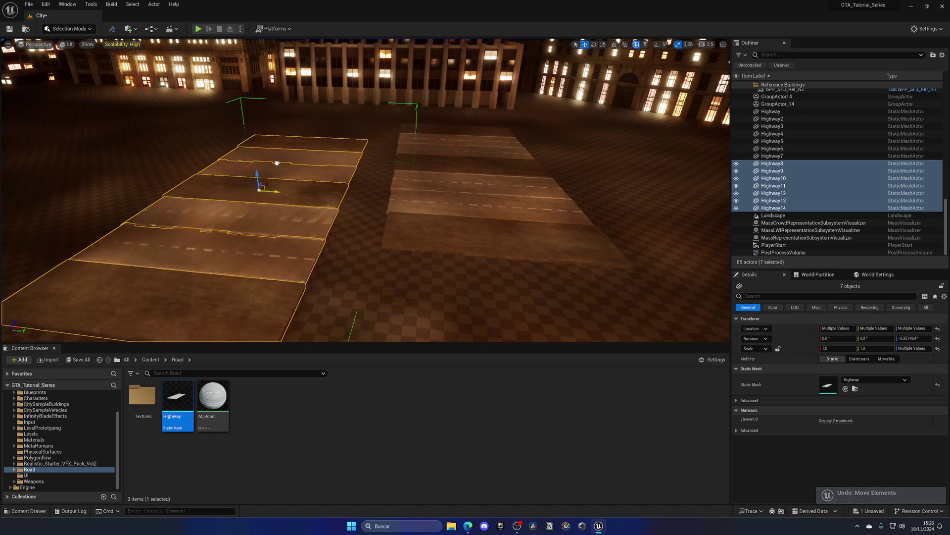
right_drag(277, 163, 520, 213)
key(ctrl+z)
Step: Switch the transform to local space and duplicate the grouped road section lengthwise, butting the copy against the original's end
click(613, 44)
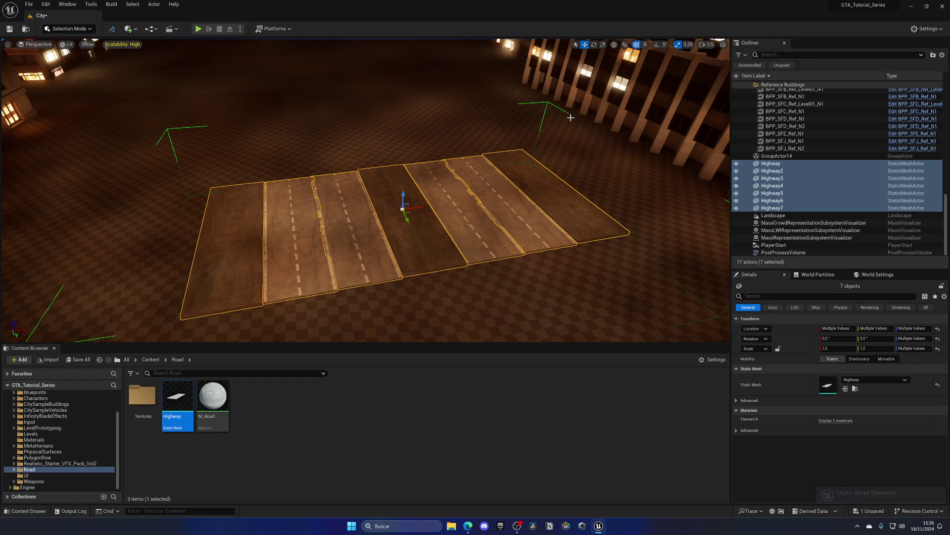
right_drag(487, 183, 507, 181)
alt+drag(389, 242, 349, 151)
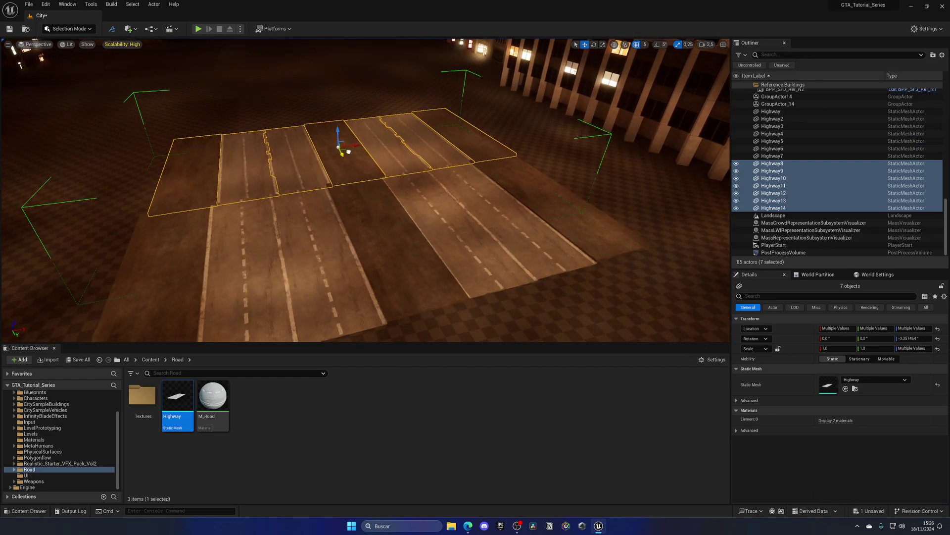
right_drag(349, 149, 460, 171)
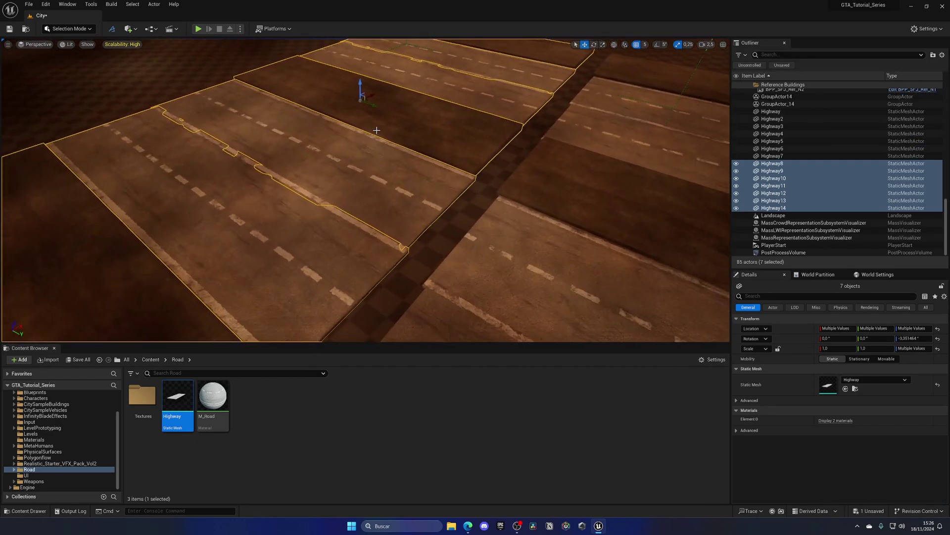
drag(378, 105, 396, 110)
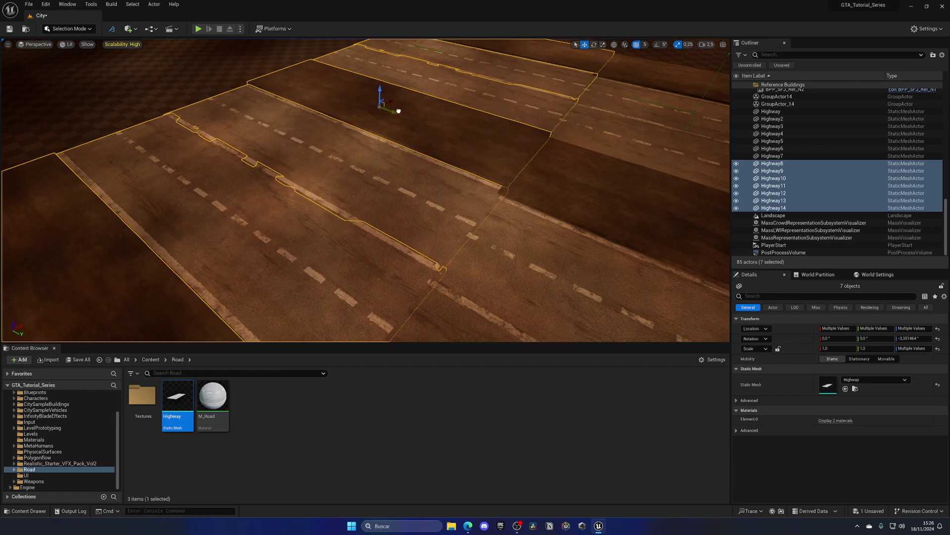
Step: Shift the copied road section sideways so its lane markings and sidewalk edges line up with the original section
key(d)
right_drag(438, 143, 280, 194)
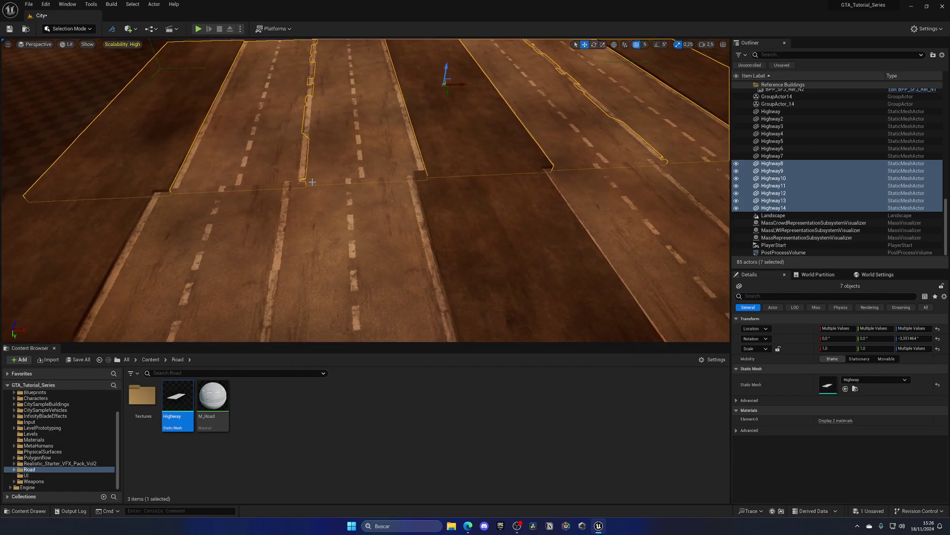
drag(444, 83, 453, 85)
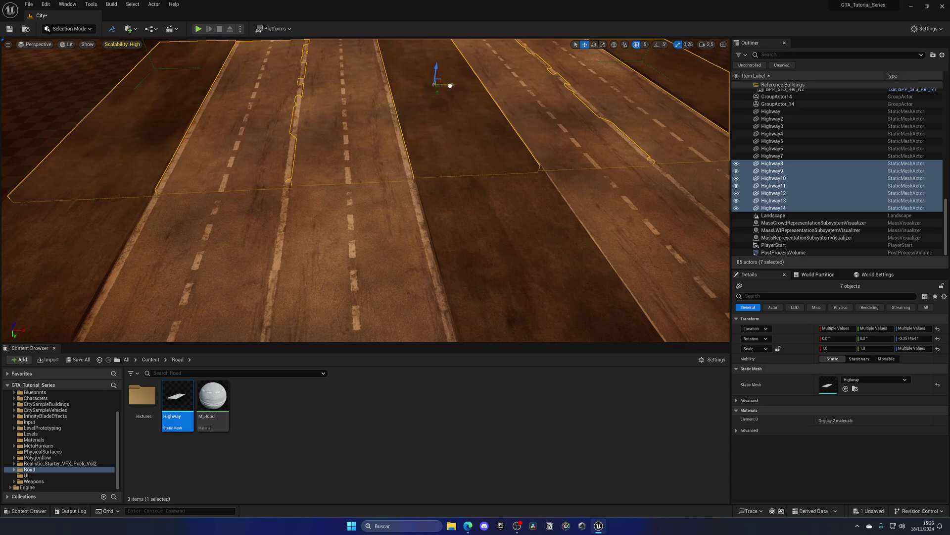
key(s)
right_drag(450, 85, 458, 71)
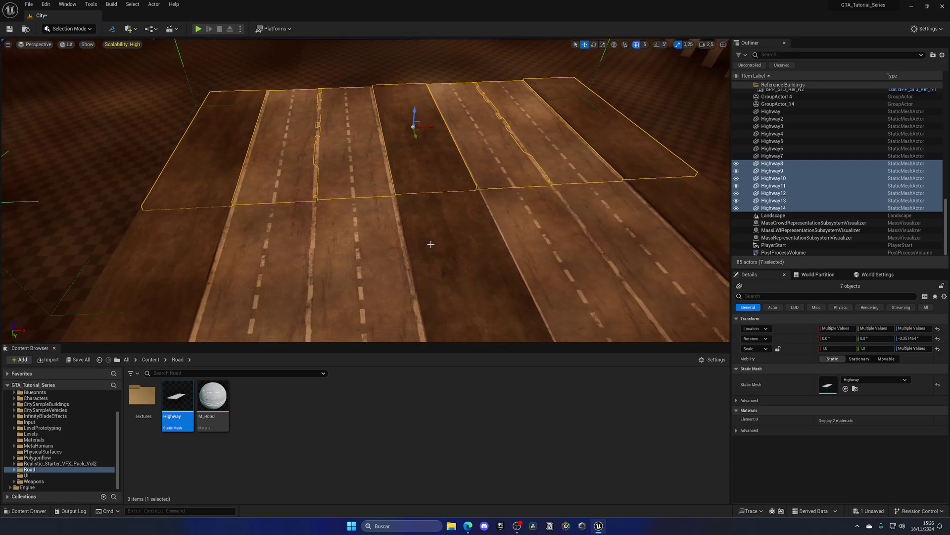
Step: Save the City level with the two joined road sections
click(430, 244)
key(s)
right_drag(431, 245, 429, 237)
click(169, 159)
right_drag(333, 202, 348, 188)
key(w)
key(s)
key(ctrl+s)
Step: Select both grouped road sections, duplicate the pair lengthwise and align the copy with the end of the existing road
key(a)
click(335, 183)
ctrl+click(339, 192)
key(a)
alt+shift+drag(531, 213, 226, 140)
key(w)
right_drag(226, 140, 183, 148)
key(d)
drag(395, 59, 398, 61)
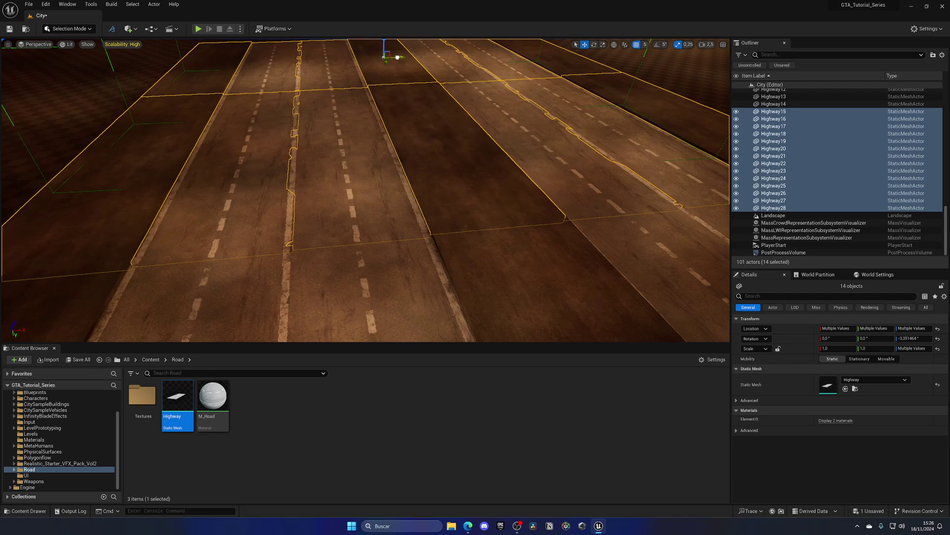
Step: Select all four road sections and duplicate them together lengthwise beyond the end of the existing road
key(s)
right_drag(397, 58, 397, 168)
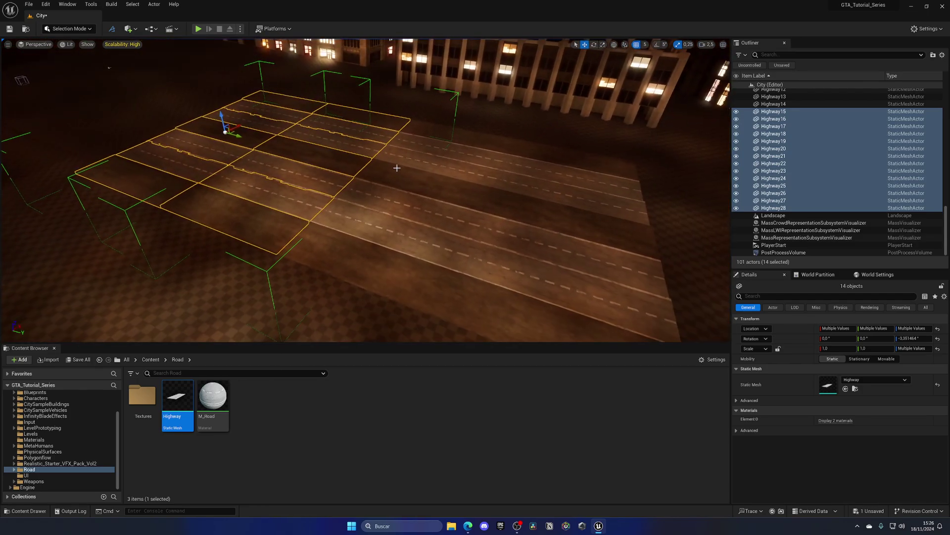
shift+click(397, 167)
shift+click(584, 191)
key(d)
right_drag(530, 198, 488, 248)
key(s)
alt+drag(482, 261, 234, 110)
key(w)
right_drag(317, 157, 252, 148)
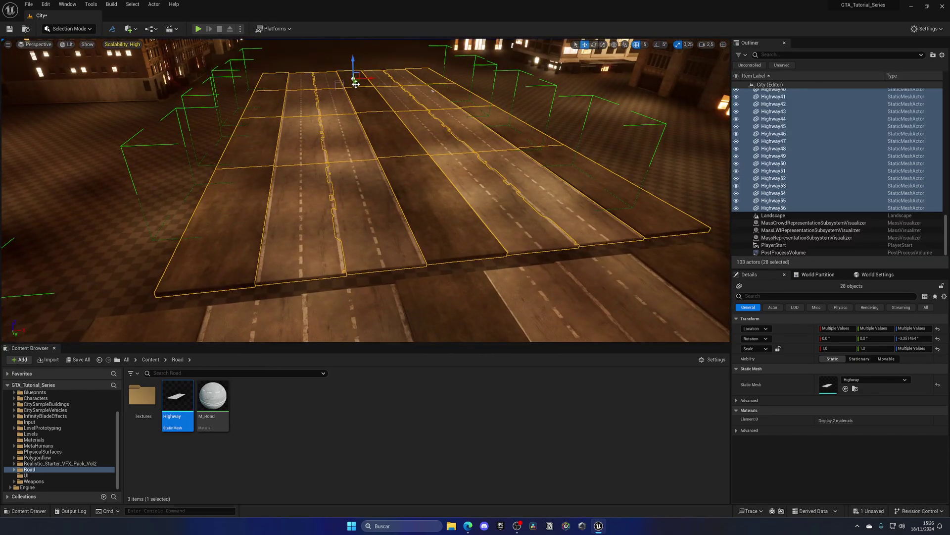
Step: Close the gap between the four-section copy and the existing road, and line up their lane markings
drag(356, 84, 357, 84)
key(w)
right_drag(358, 85, 348, 92)
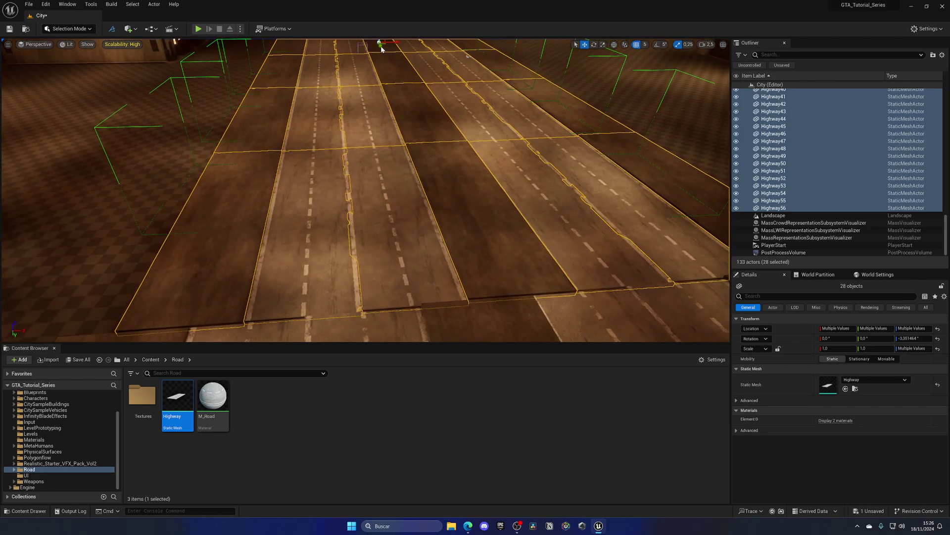
drag(381, 48, 381, 55)
key(s)
mouse_move(391, 75)
right_down()
mouse_move(378, 78)
mouse_move(393, 76)
right_up()
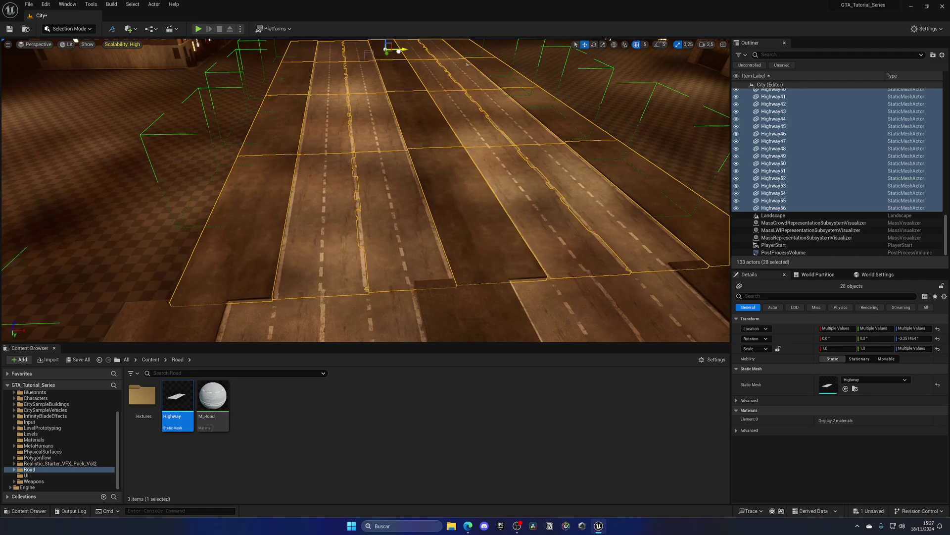
Step: Select all eight road sections, 56 Highway actors in total, and duplicate them lengthwise down the street
key(w)
right_drag(385, 117, 316, 172)
key(s)
ctrl+click(317, 172)
ctrl+click(396, 191)
ctrl+click(499, 210)
ctrl+click(623, 218)
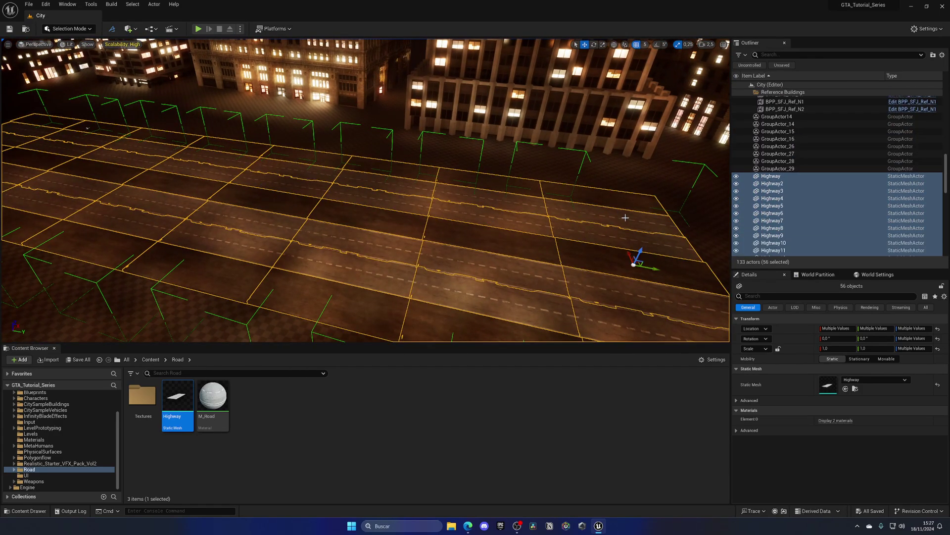
key(s)
right_drag(625, 217, 375, 327)
alt+drag(386, 317, 378, 276)
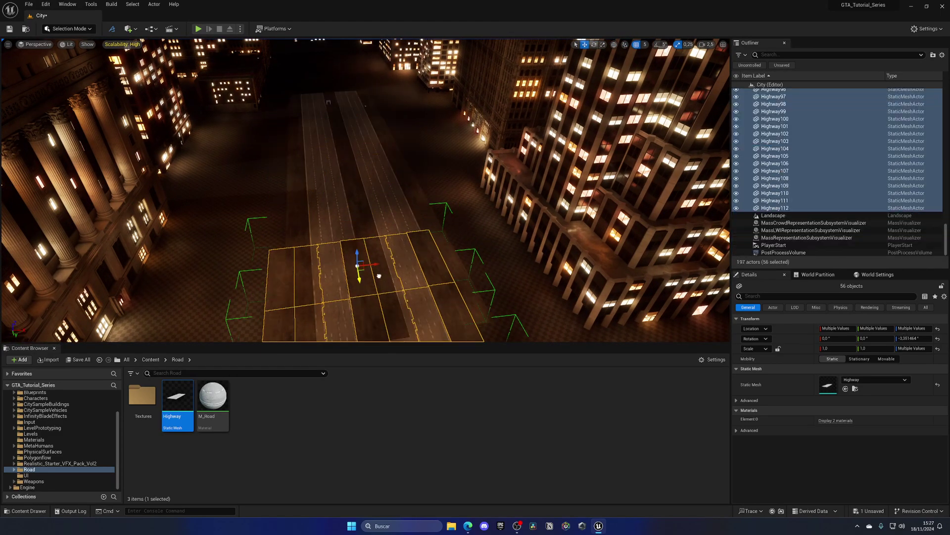
alt+drag(322, 76, 321, 54)
Step: Position the eight-section copy against the far end of the existing road so the highway runs on toward the buildings
key(w)
right_drag(322, 64, 357, 136)
drag(359, 128, 358, 100)
scroll(369, 119, up, 6)
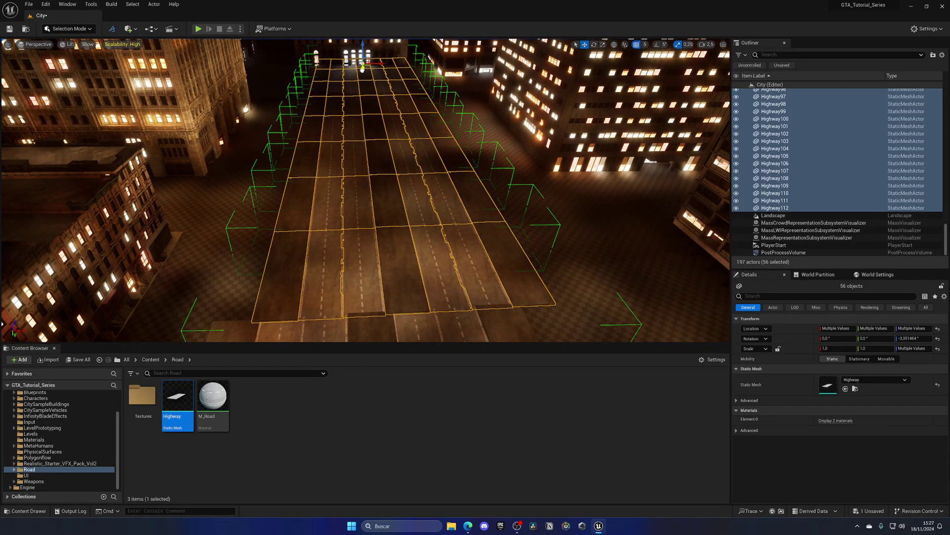
click(376, 73)
key(ctrl+z)
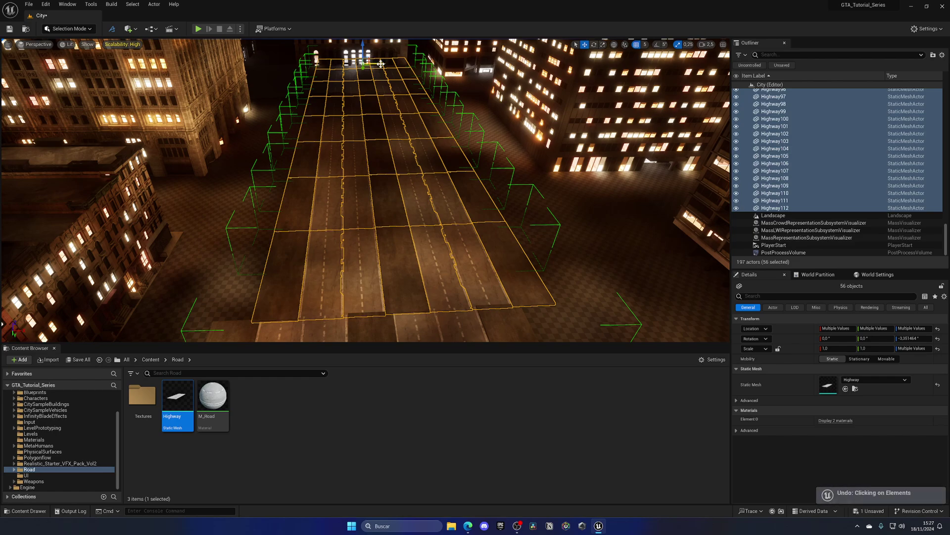
Step: Delete the last grouped road section that runs into the building at the far end, breaking its group reference
key(w)
right_drag(372, 70, 361, 104)
key(s)
key(Delete)
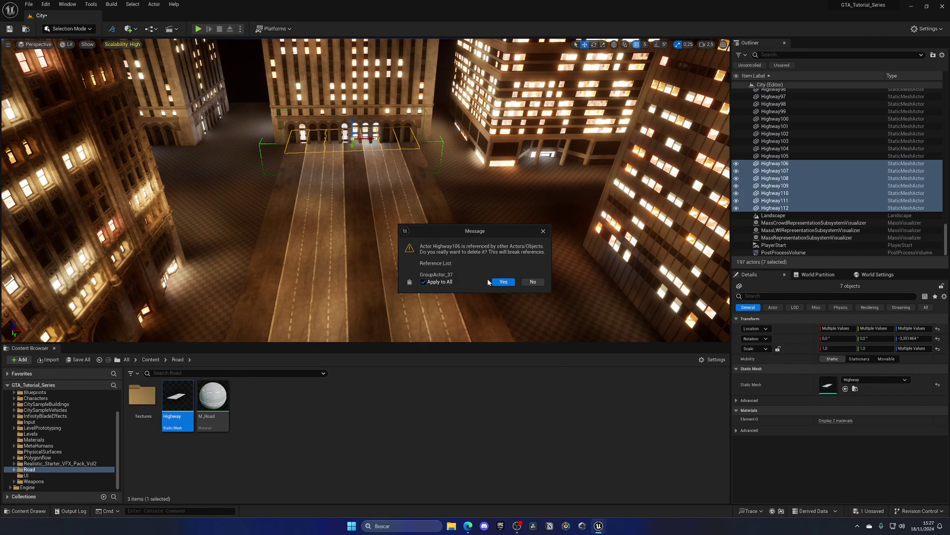
click(501, 282)
click(375, 162)
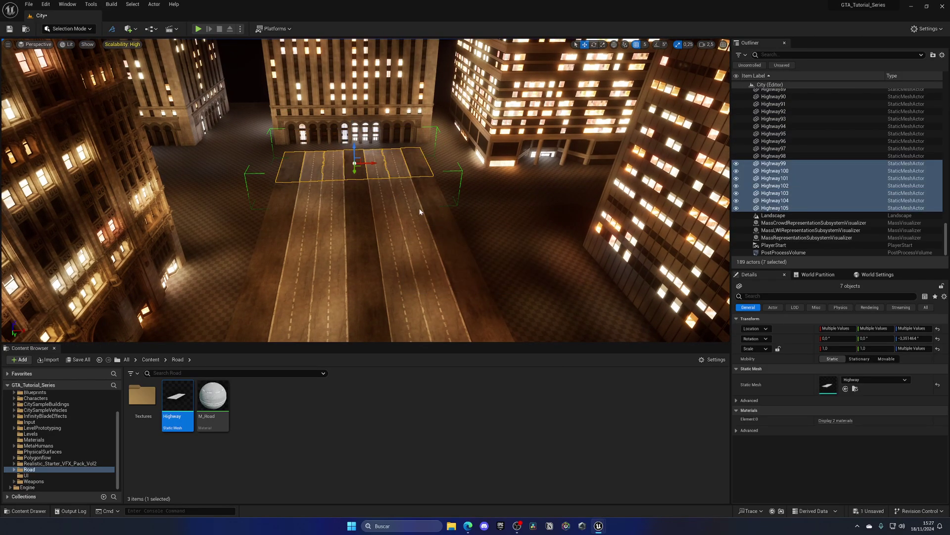
key(Delete)
click(533, 282)
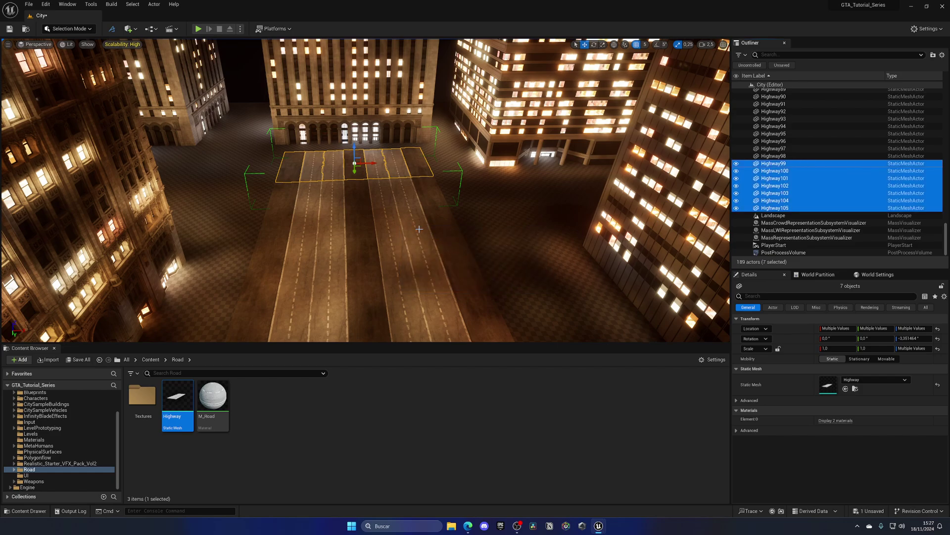
Step: Save the City level with the extended highway
click(416, 213)
right_drag(415, 213, 478, 241)
key(ctrl+s)
Step: Ungroup the seven Highway pieces of the road section at the near end of the highway
click(564, 203)
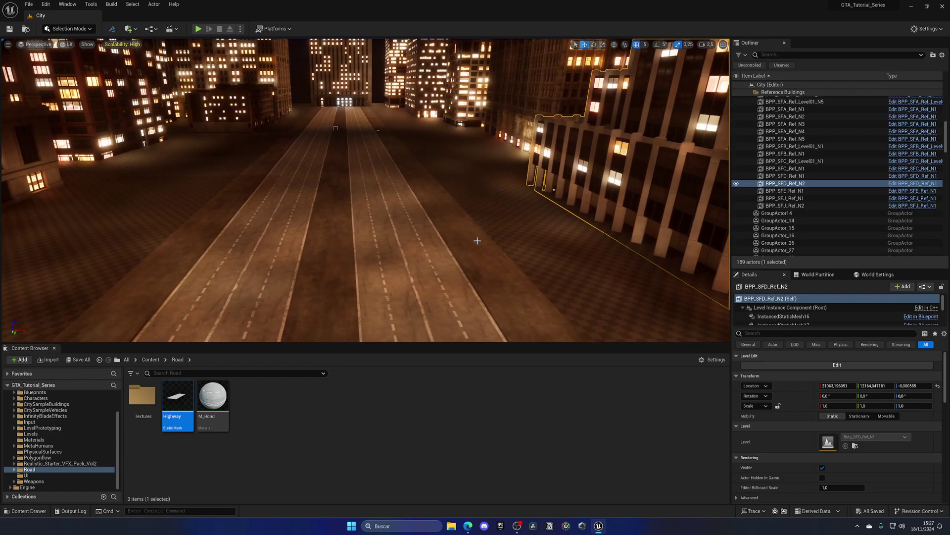
click(477, 241)
key(f)
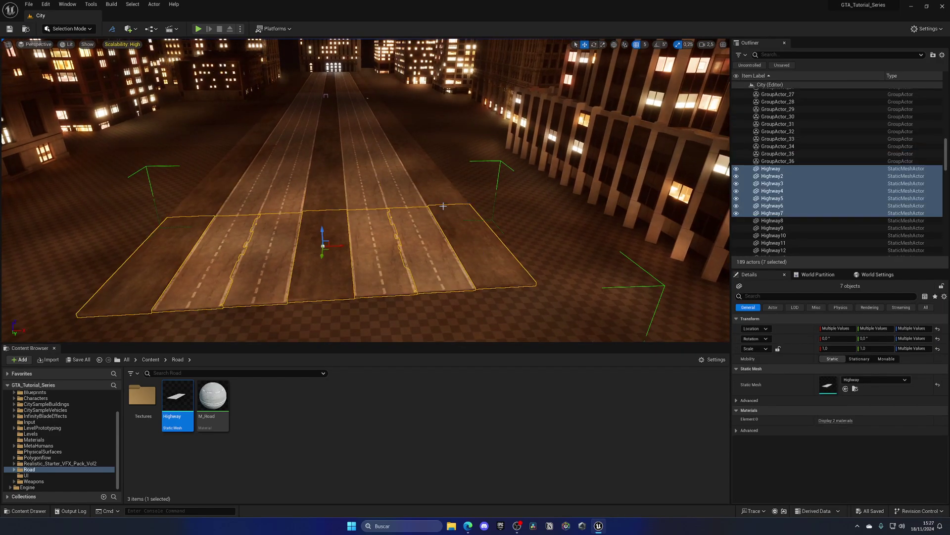
right_drag(457, 223, 448, 242)
key(w)
key(d)
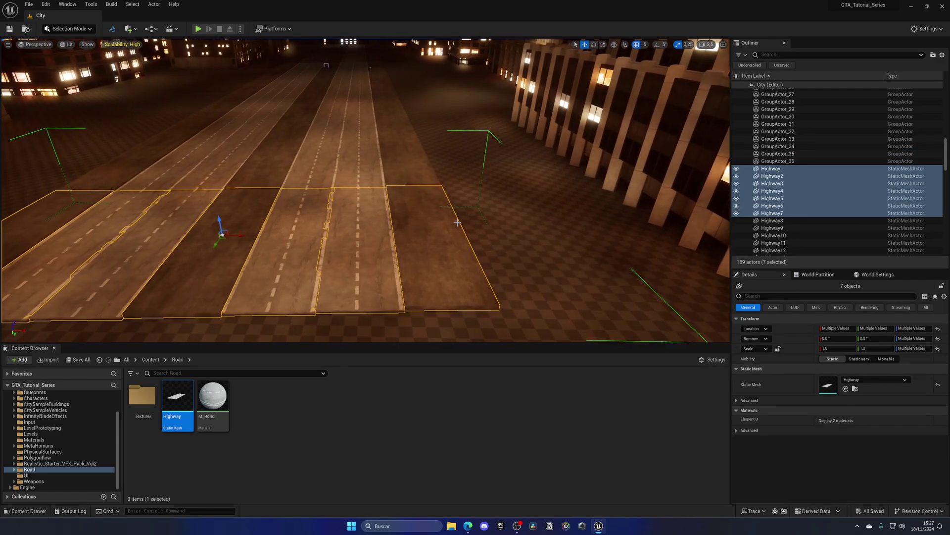
right_drag(464, 186, 485, 205)
click(515, 172)
key(ctrl+z)
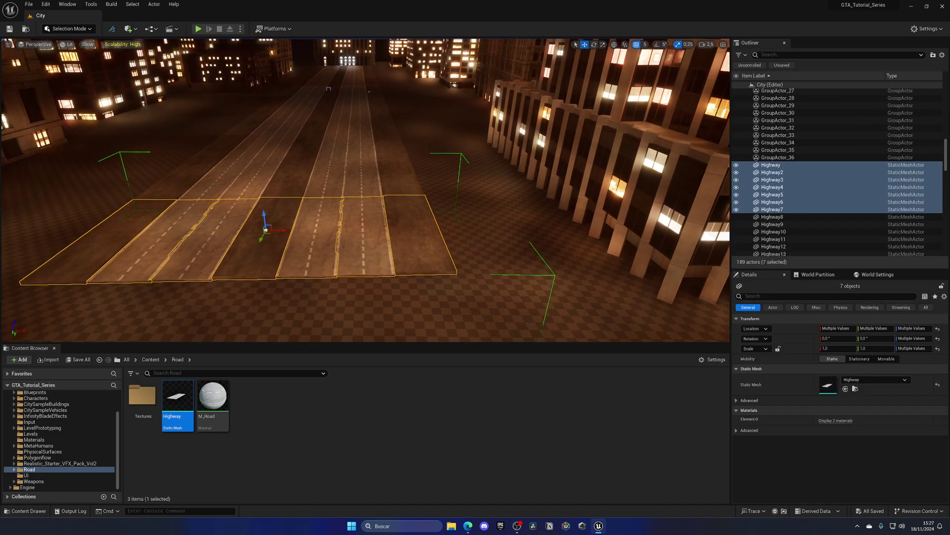
right_click(406, 231)
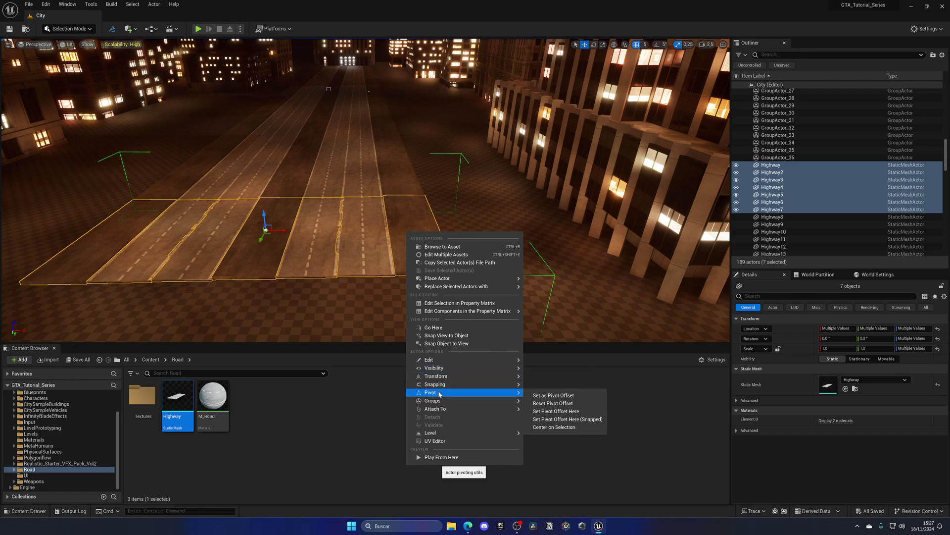
click(537, 404)
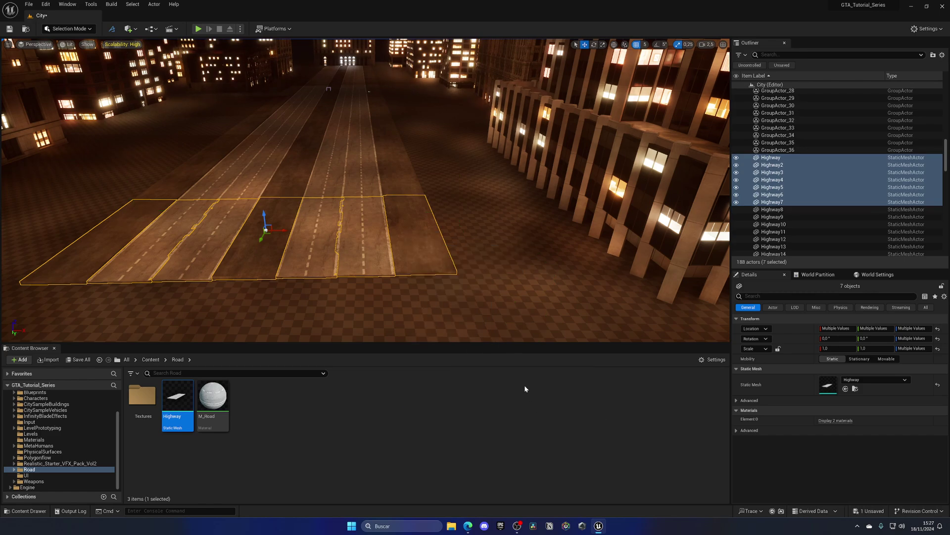
Step: Duplicate the concrete sidewalk slab on the building side of the near road section and butt the copy against its outer edge
click(406, 237)
key(w)
right_drag(406, 236, 415, 243)
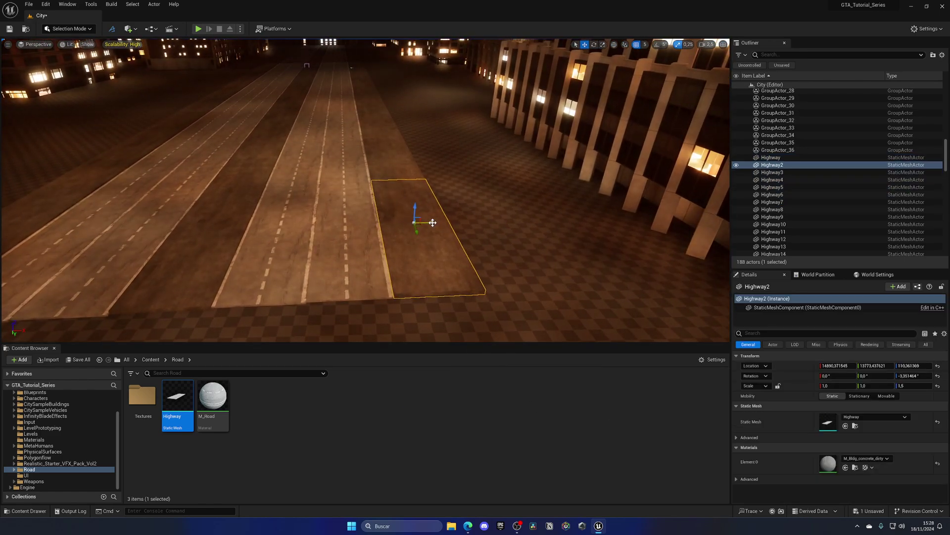
alt+drag(433, 222, 504, 220)
right_drag(473, 211, 495, 225)
key(w)
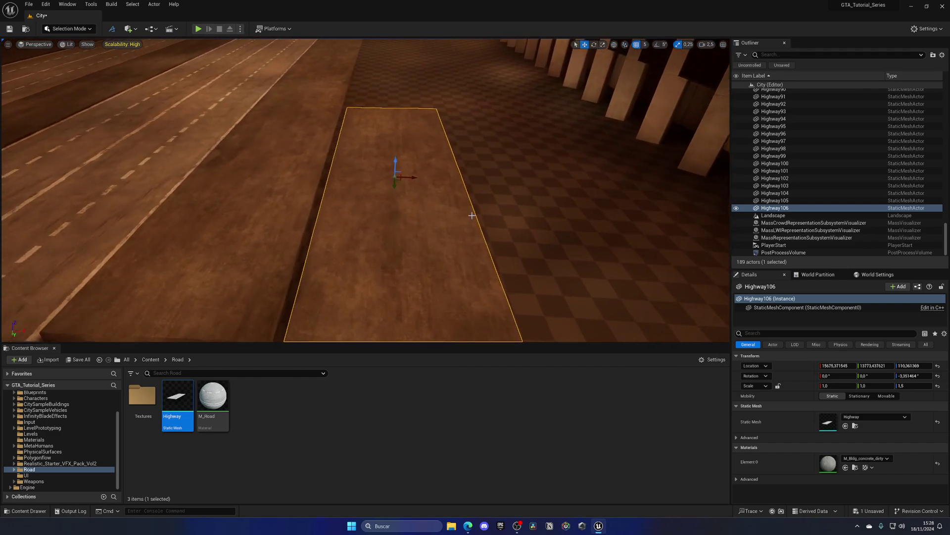
drag(410, 176, 400, 177)
key(s)
right_drag(400, 177, 397, 180)
drag(396, 179, 395, 180)
Step: Try to scale the copied concrete slab to 2.5 in both length and width
key(a)
right_drag(395, 180, 427, 182)
key(r)
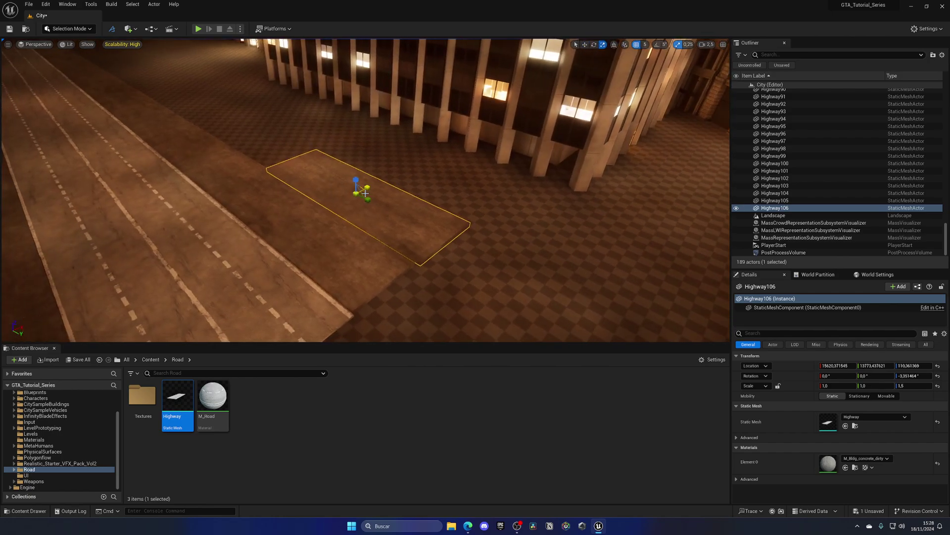
drag(363, 194, 391, 208)
scroll(331, 169, down, 3)
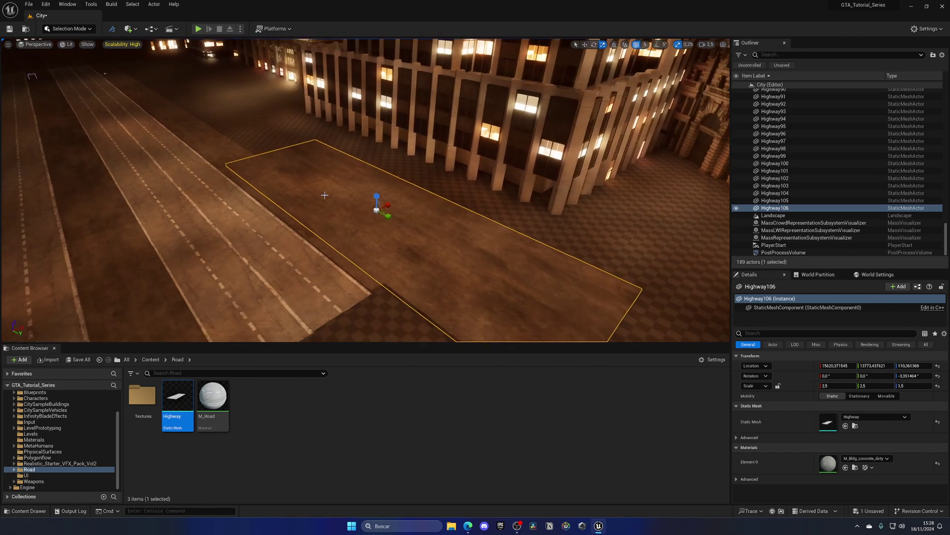
scroll(349, 215, up, 2)
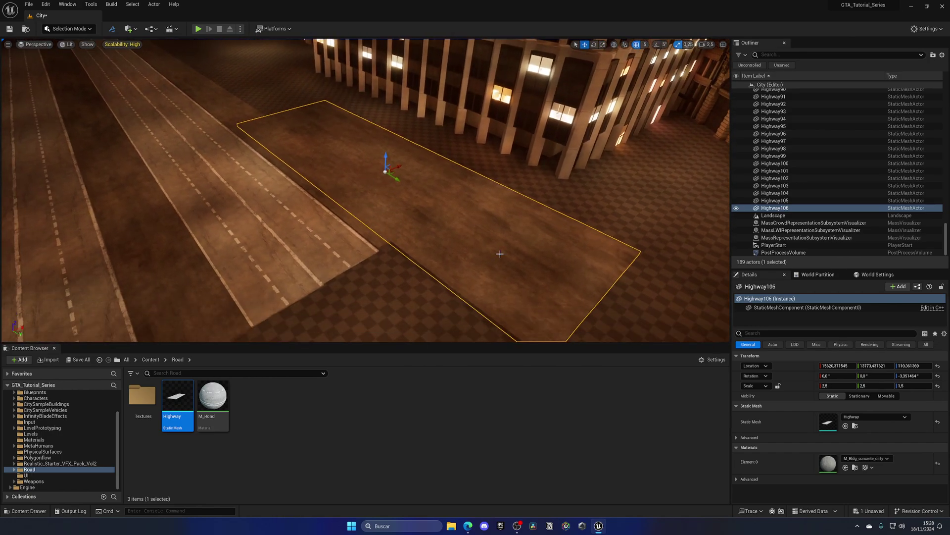
key(ctrl+z)
Step: Scale the copied slab to 3.75 along the road and 2.5 across it, shifting it outward toward the building
right_drag(573, 308, 575, 301)
key(r)
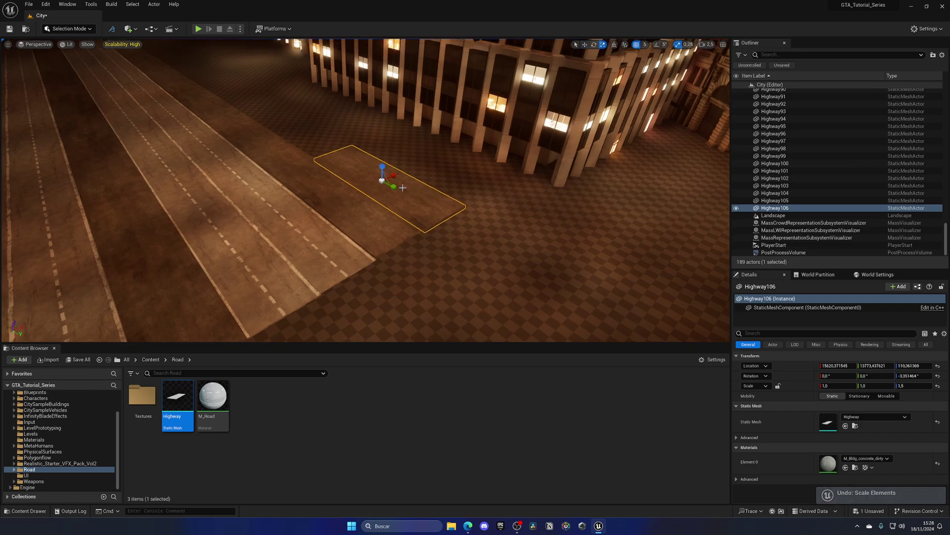
drag(393, 187, 431, 207)
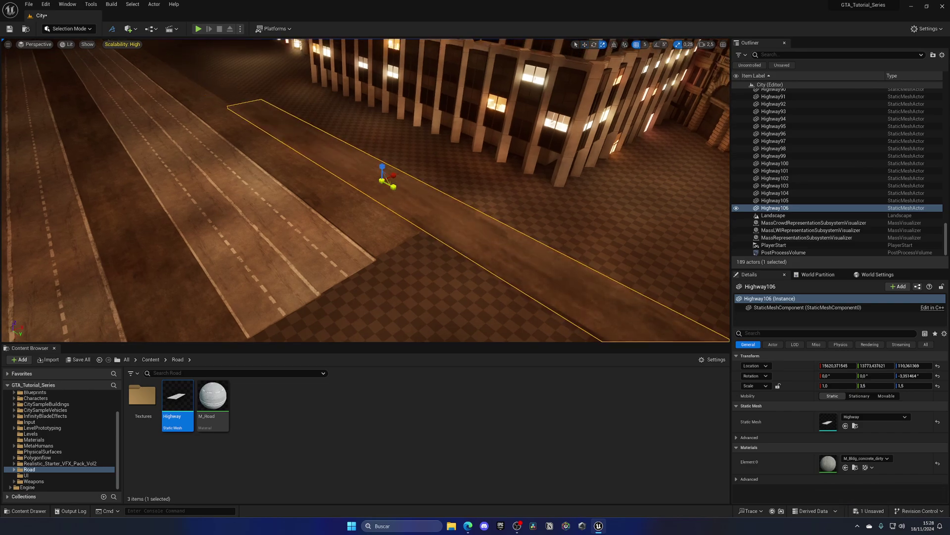
drag(393, 176, 422, 168)
key(w)
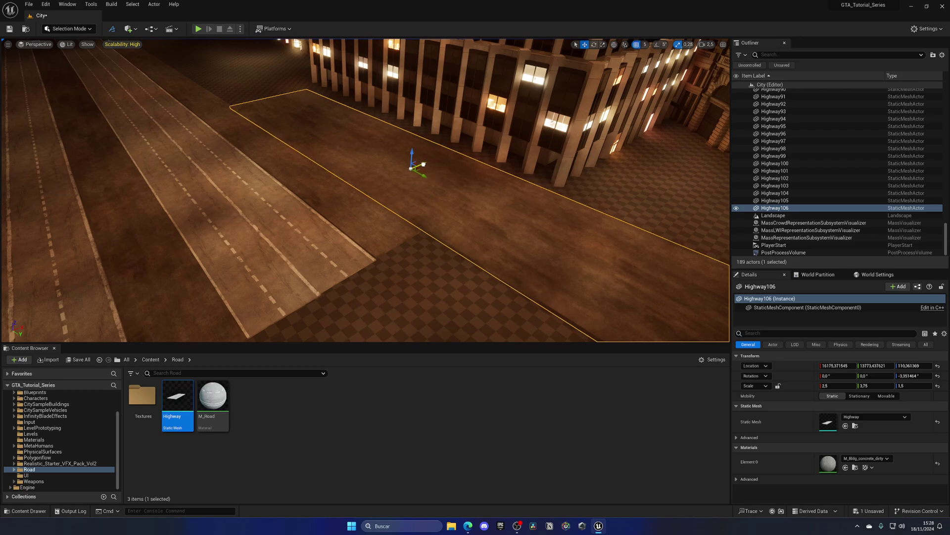
Step: Move the enlarged concrete slab farther along the highway and stretch it lengthwise to a scale of 11
right_drag(423, 169, 438, 168)
drag(416, 194, 180, 127)
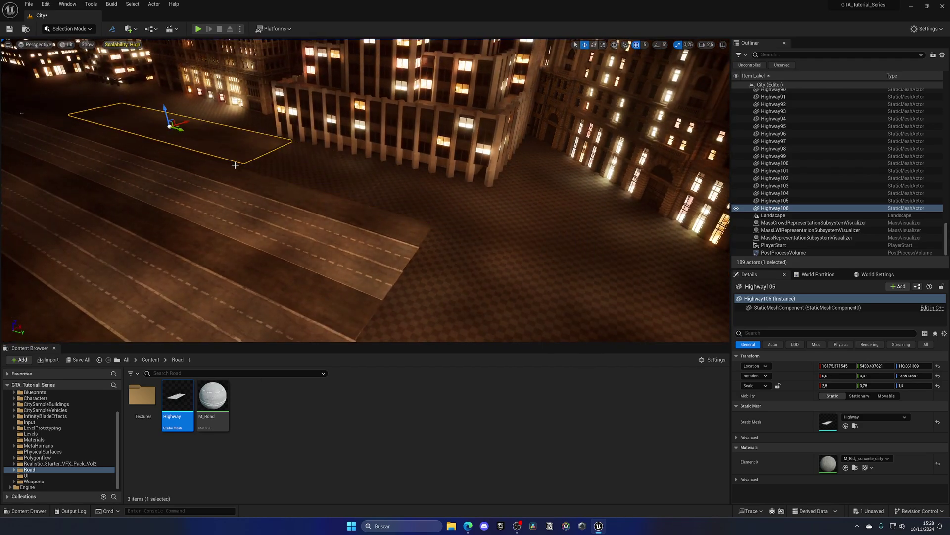
right_drag(180, 127, 148, 115)
key(r)
drag(322, 161, 396, 186)
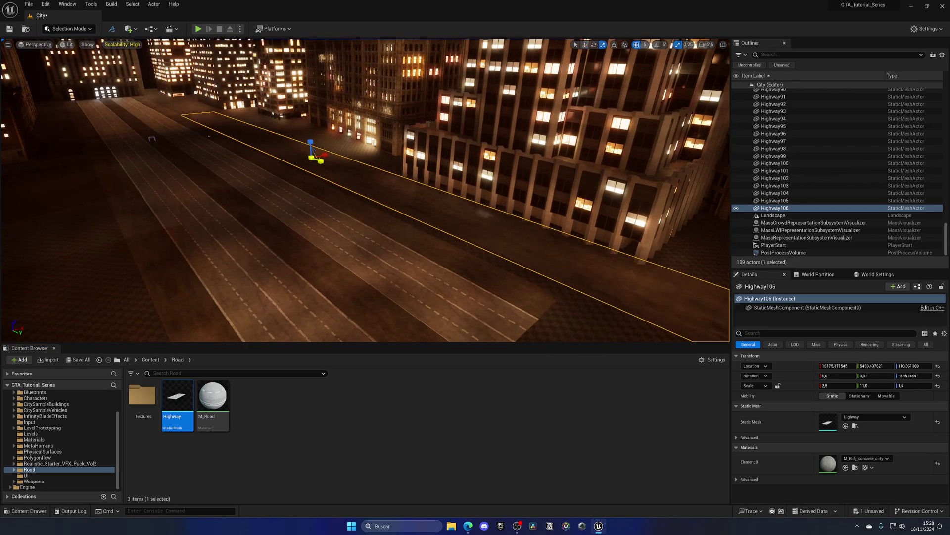
Step: Lengthen the concrete slab to a scale of 14.5 and align it with the highway at a rotation of about -1.83°
right_drag(306, 188, 285, 189)
key(e)
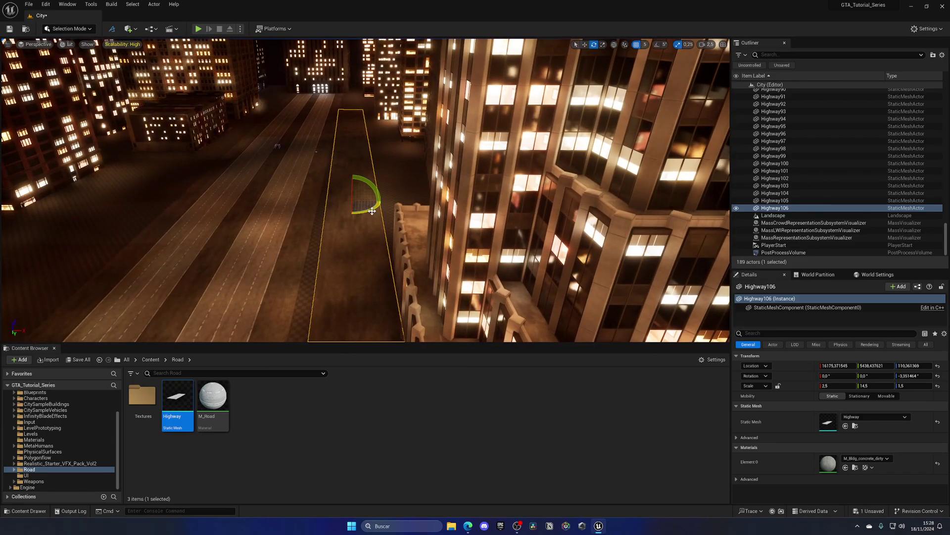
drag(371, 211, 344, 184)
right_drag(344, 185, 343, 187)
key(r)
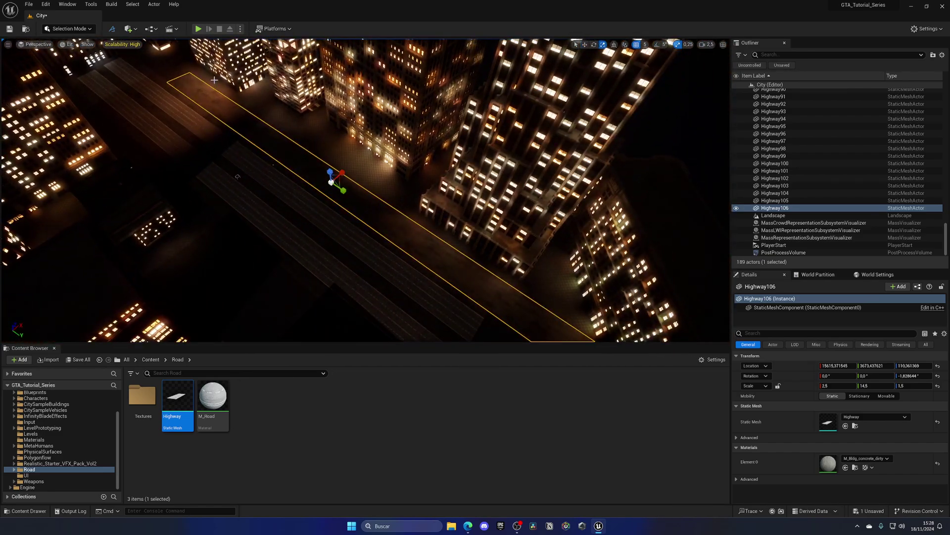
Step: Switch the viewport to unlit shading, shift the slab along the highway and rotate it to about -2.86° to follow the road edge
click(66, 47)
click(83, 74)
right_drag(399, 182, 402, 181)
key(w)
drag(370, 180, 294, 171)
right_drag(294, 171, 302, 176)
key(e)
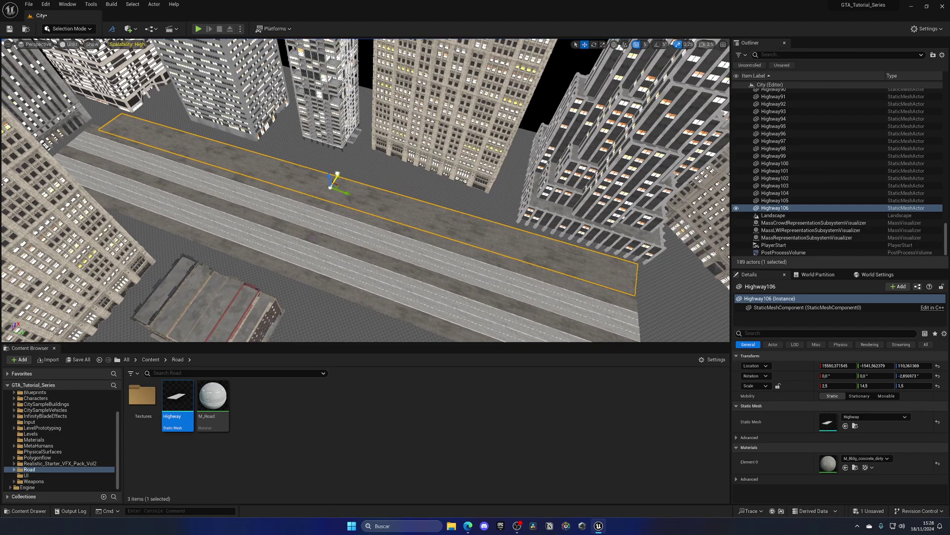
drag(337, 174, 336, 175)
right_drag(337, 175, 332, 182)
Step: Stretch the slab's length scale to 15.25 and duplicate it along the opposite side of the highway
key(r)
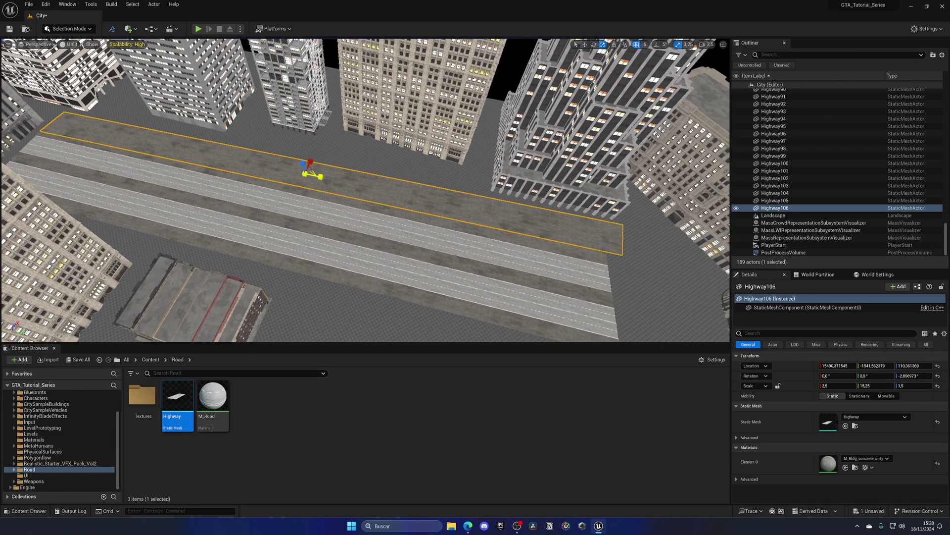
right_drag(313, 174, 236, 150)
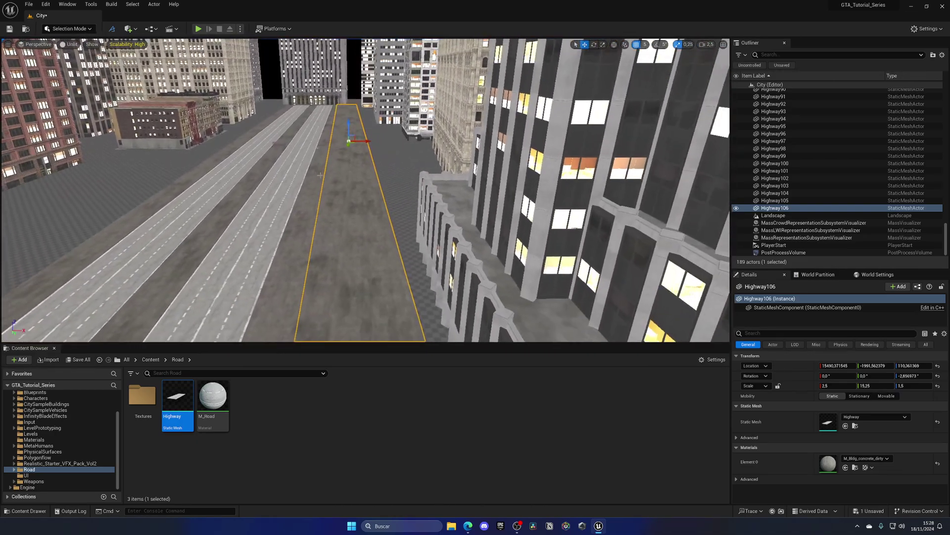
alt+drag(363, 141, 257, 141)
right_drag(240, 142, 235, 144)
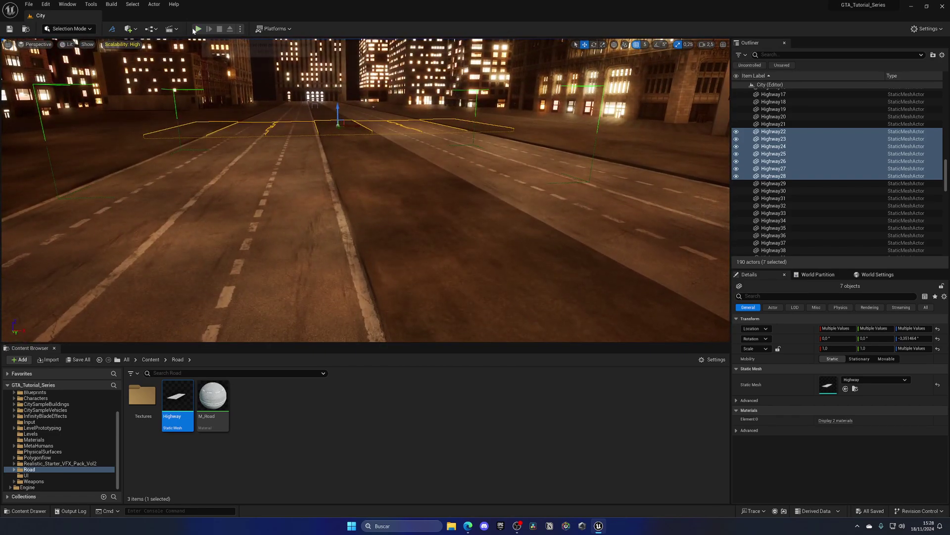
Step: Play-test the level by running the character along the highway, and end the play session
click(194, 29)
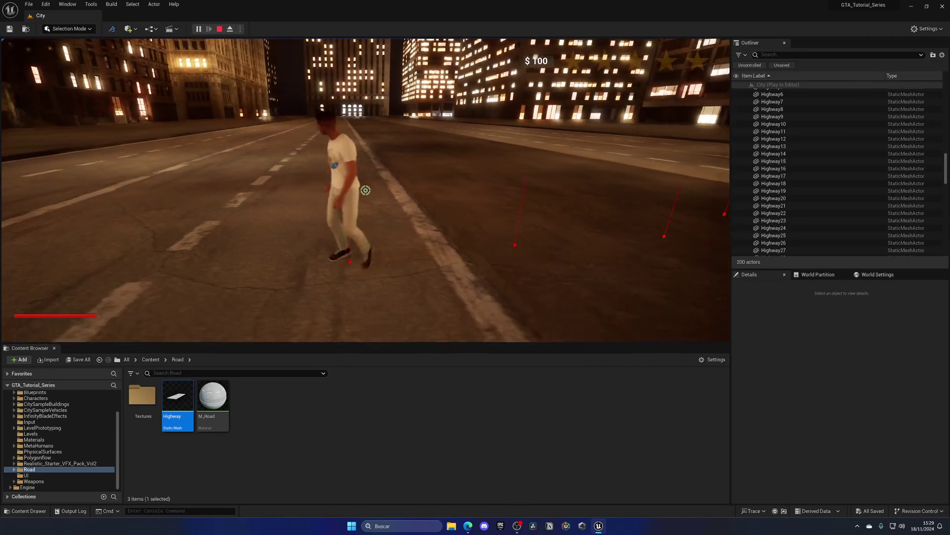
key(Escape)
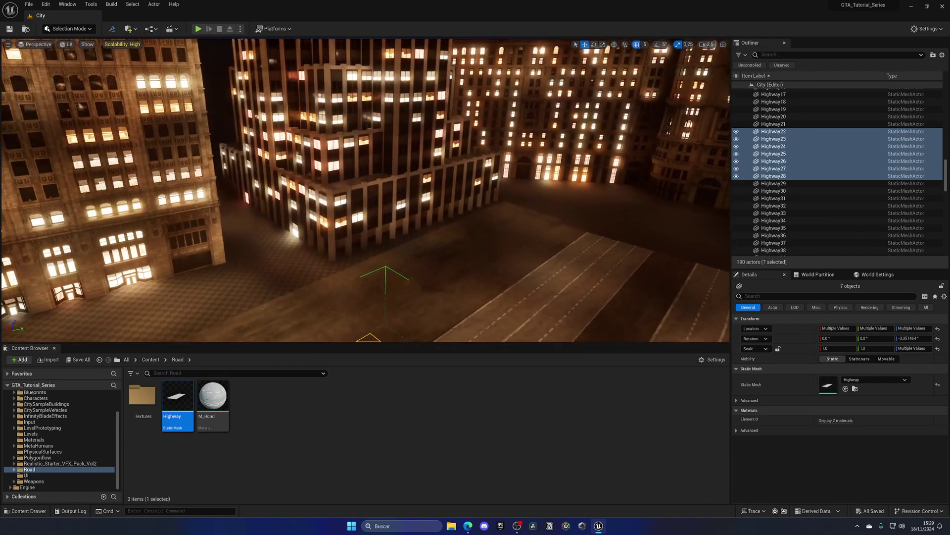
Step: Shift the building BPP_NYG_Ref_N2 toward the road and rotate it to about -83.24° so its facade follows the concrete ground
right_drag(366, 188, 366, 198)
click(366, 188)
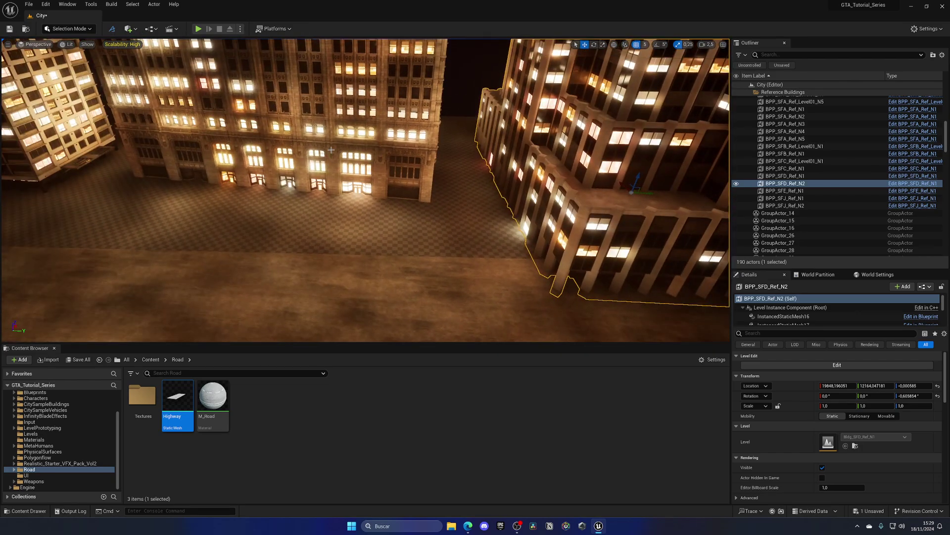
click(331, 150)
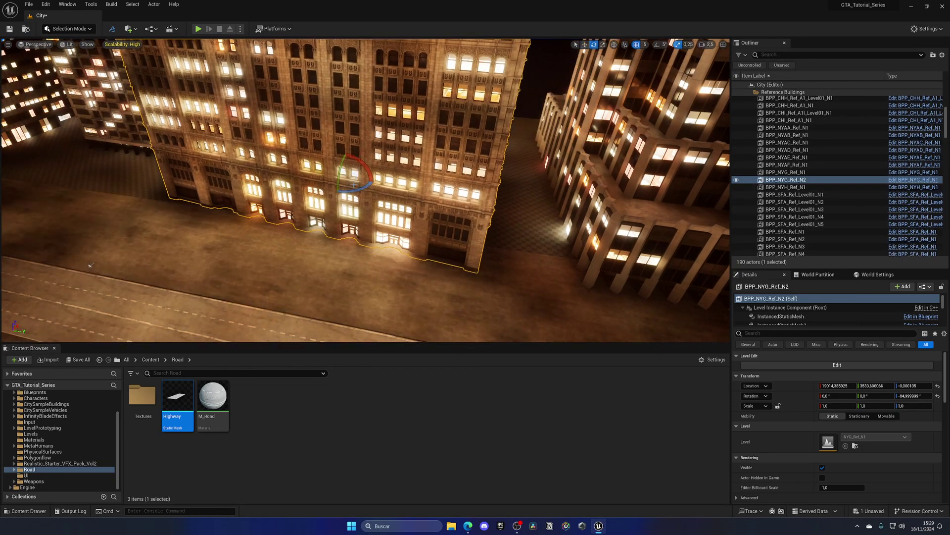
drag(353, 169, 352, 171)
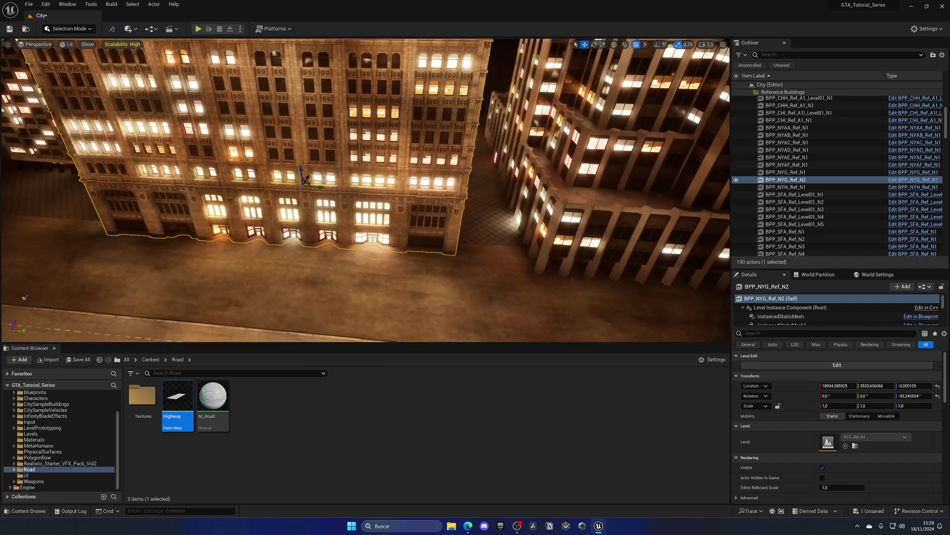
key(d)
Step: Locate the concrete slab's M_Bldg_concrete_dirty material among the project assets and try applying it to the landscape in the viewport
right_drag(303, 284, 303, 284)
click(319, 210)
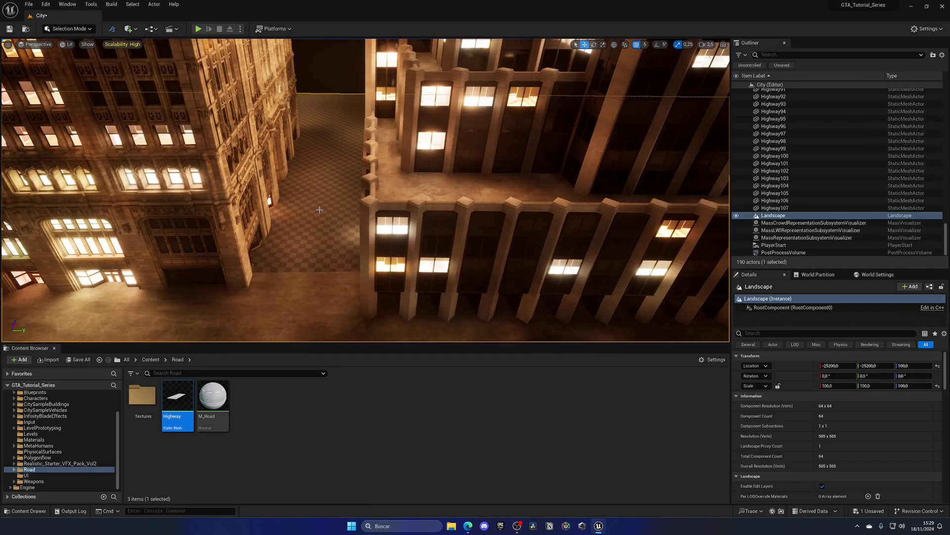
click(335, 253)
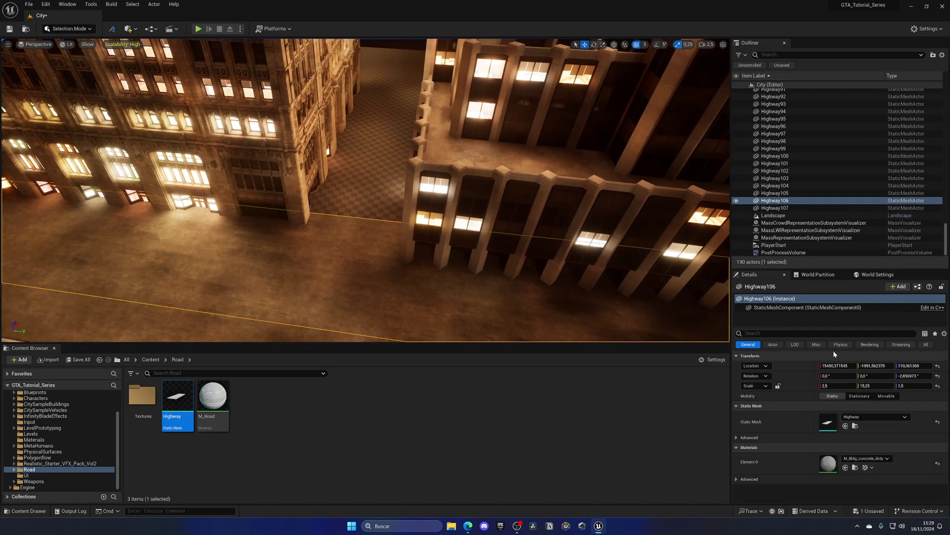
click(855, 467)
drag(198, 379, 384, 150)
scroll(372, 157, up, 1)
Step: Assign M_Bldg_concrete_dirty as the landscape's material and save the level
click(377, 141)
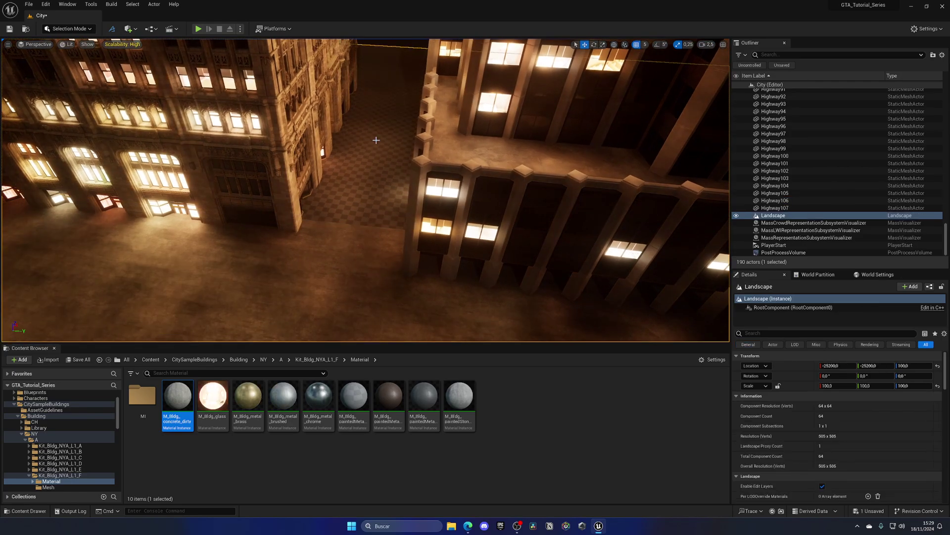
scroll(377, 141, up, 3)
scroll(799, 426, down, 1)
scroll(798, 422, down, 4)
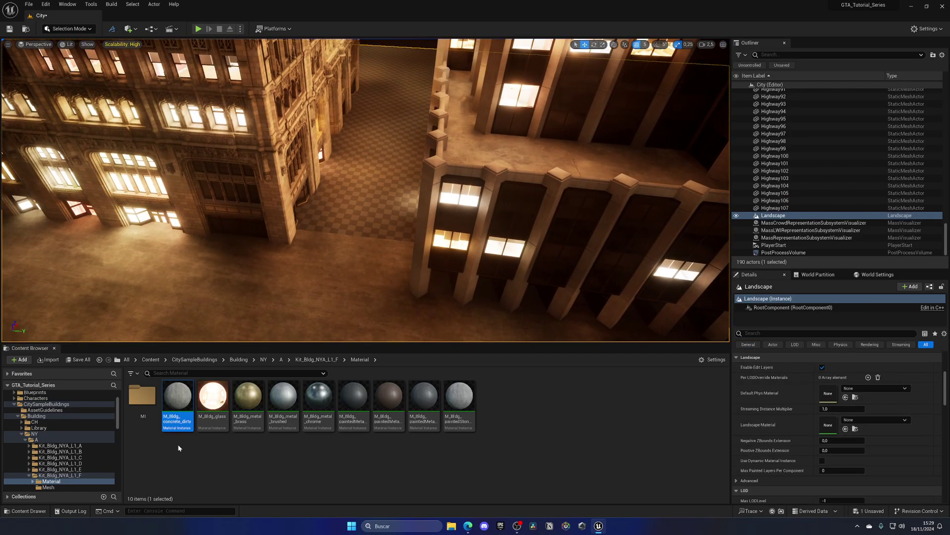
drag(178, 402, 833, 427)
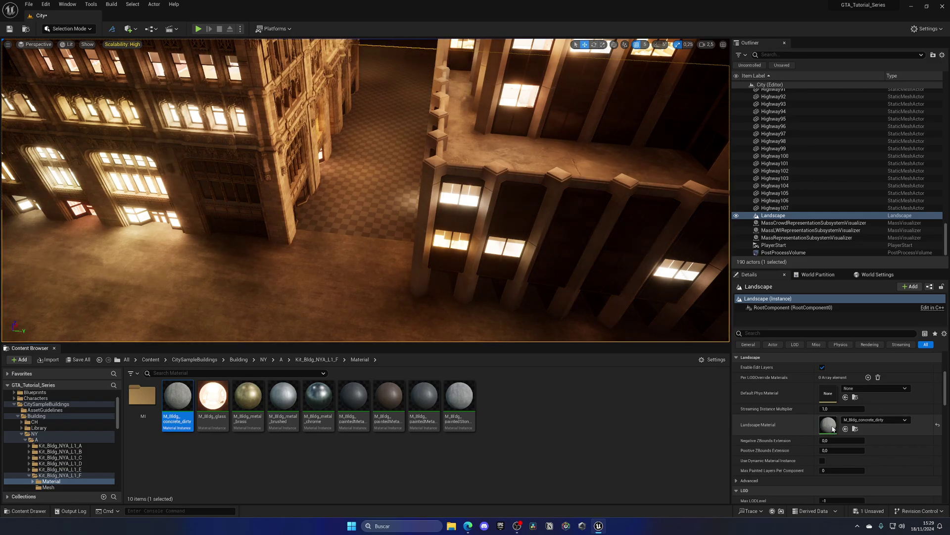
key(s)
right_drag(409, 189, 388, 187)
key(w)
key(ctrl+s)
Step: Move the BPP_CHF tower into the row of buildings beside the highway
click(573, 172)
right_drag(573, 172, 573, 172)
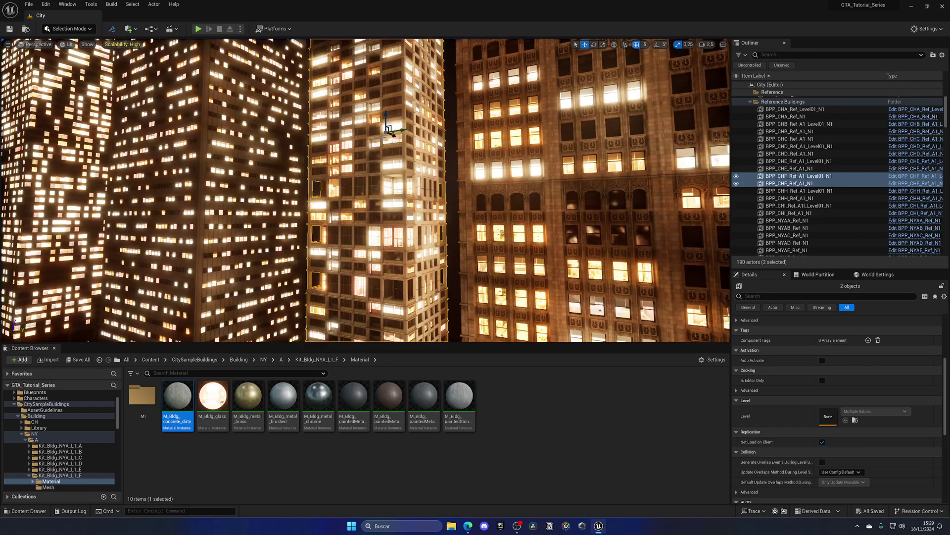
drag(394, 136, 373, 108)
right_drag(374, 108, 374, 108)
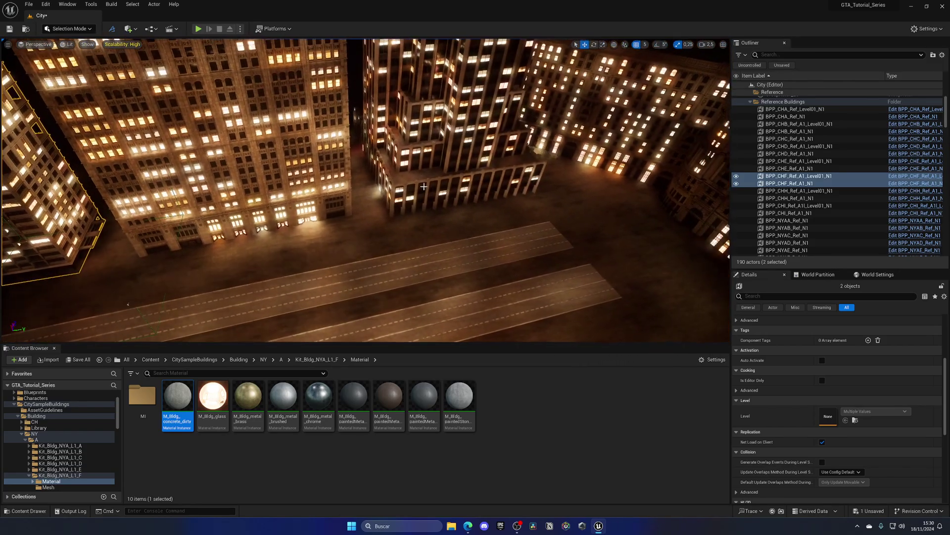
Step: Reposition the BPP_CHF tower together with its two neighbouring buildings along the highway
click(423, 186)
right_drag(424, 186, 424, 186)
ctrl+click(396, 174)
ctrl+click(193, 143)
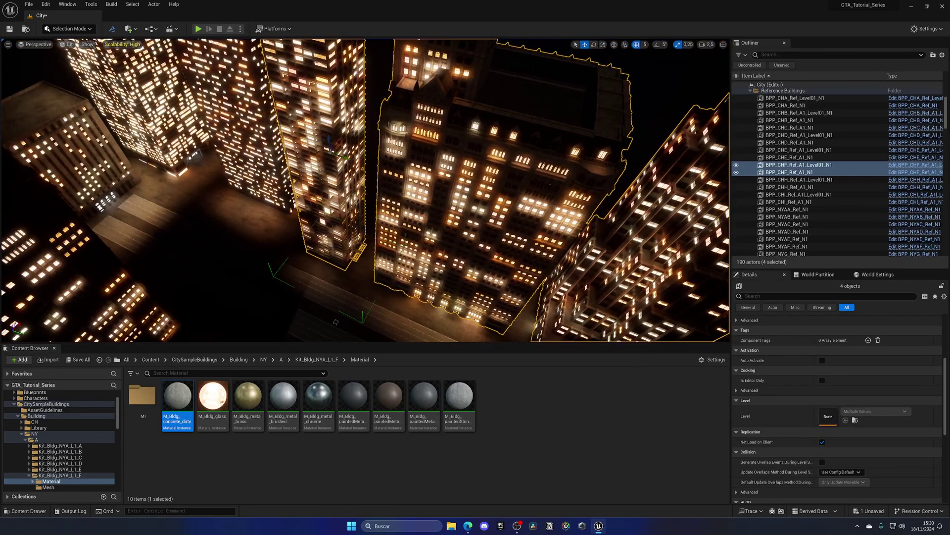
Step: Adjust the placement of the BPP_SFC and BPP_SFE towers and the BPP_SFJ_Ref_N1 building closing the far end of the road
click(276, 157)
right_drag(277, 158, 277, 157)
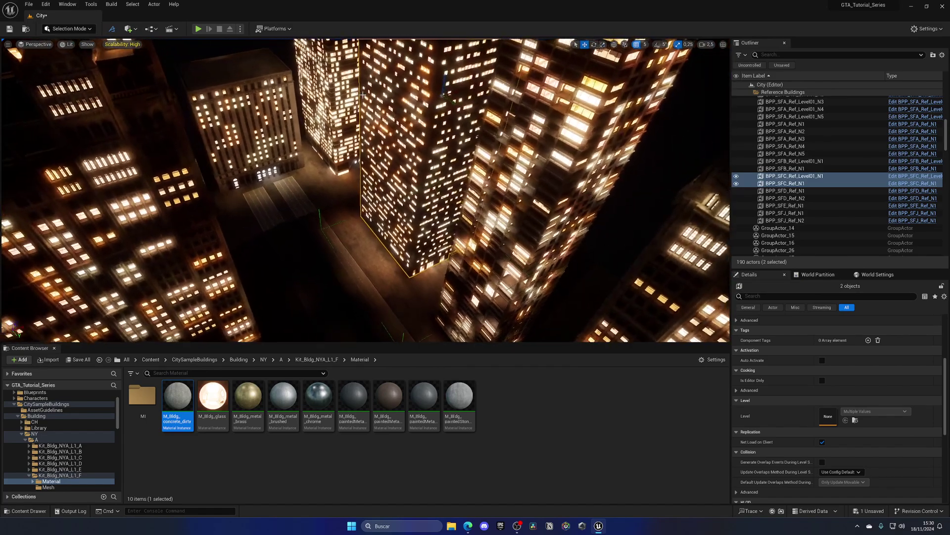
click(348, 93)
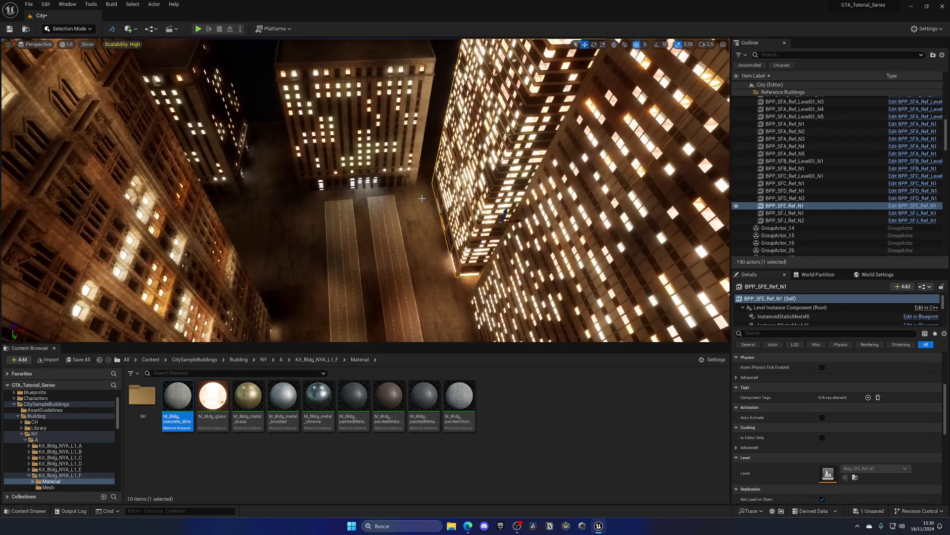
click(382, 174)
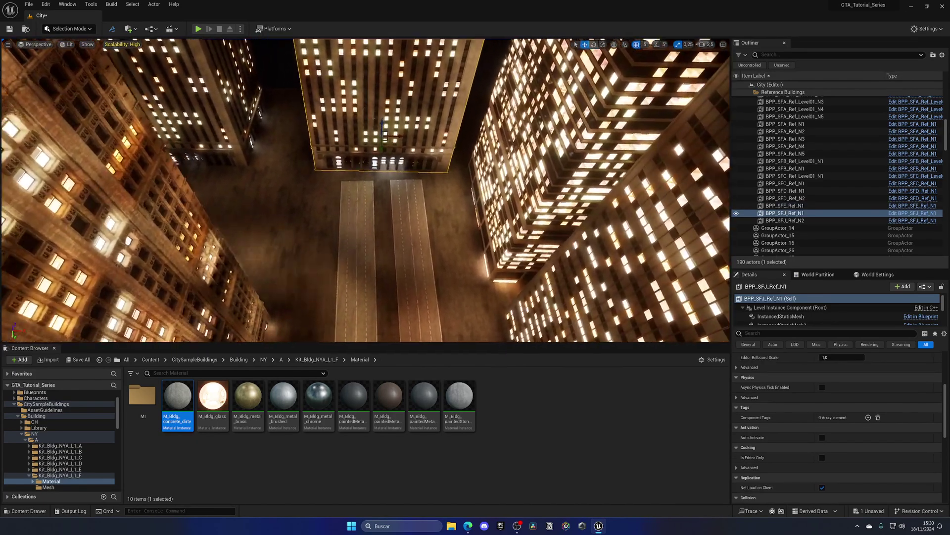
scroll(368, 142, up, 2)
Step: Adjust the placement of the BPP_NYG_Ref_N1 tower and the columned BPP_CHD building on the opposite side of the highway
right_drag(368, 142, 198, 90)
click(312, 126)
key(w)
right_drag(366, 190, 381, 203)
key(s)
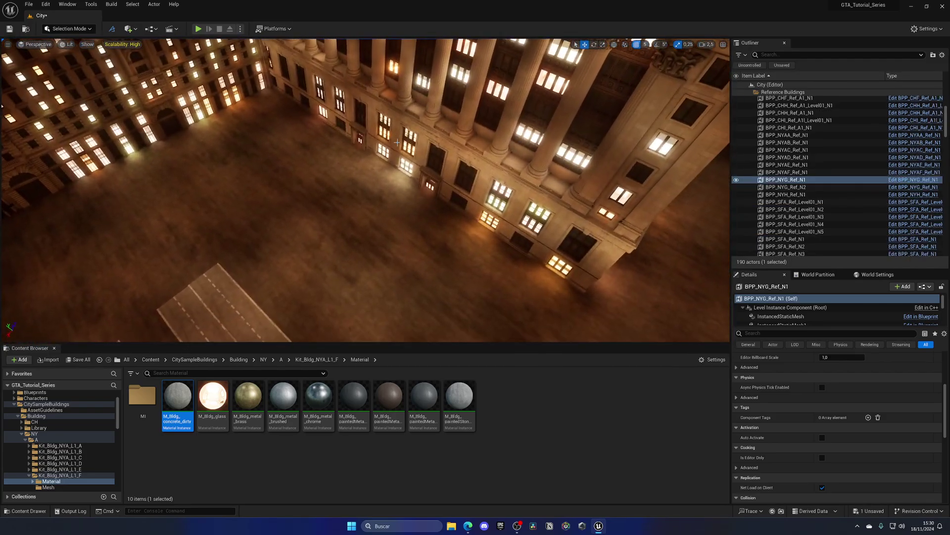
click(441, 124)
right_drag(441, 124, 316, 131)
Step: Delete the BPP_SFA_Ref_N2 building near the end of the highway, including its Level01 part, despite the group reference
click(168, 109)
right_drag(168, 109, 90, 112)
right_drag(263, 143, 290, 125)
key(w)
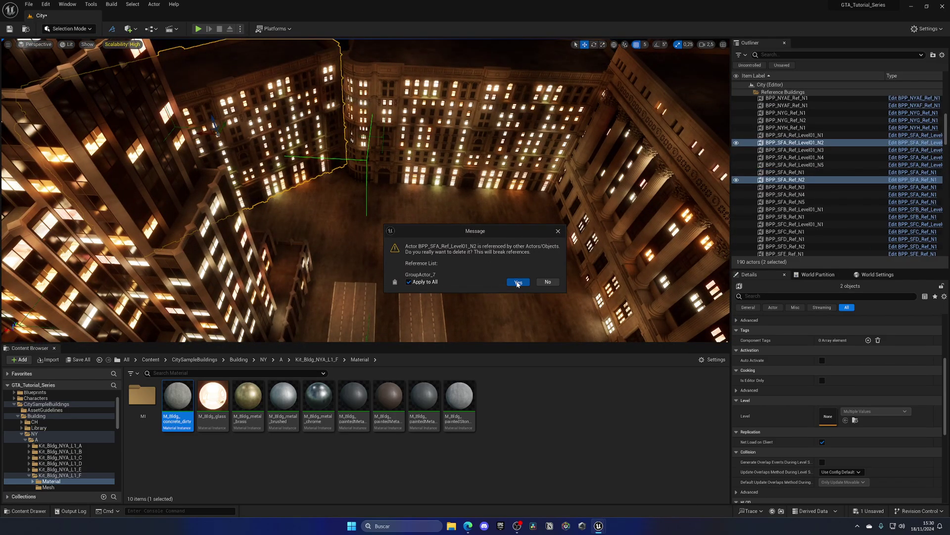
click(517, 282)
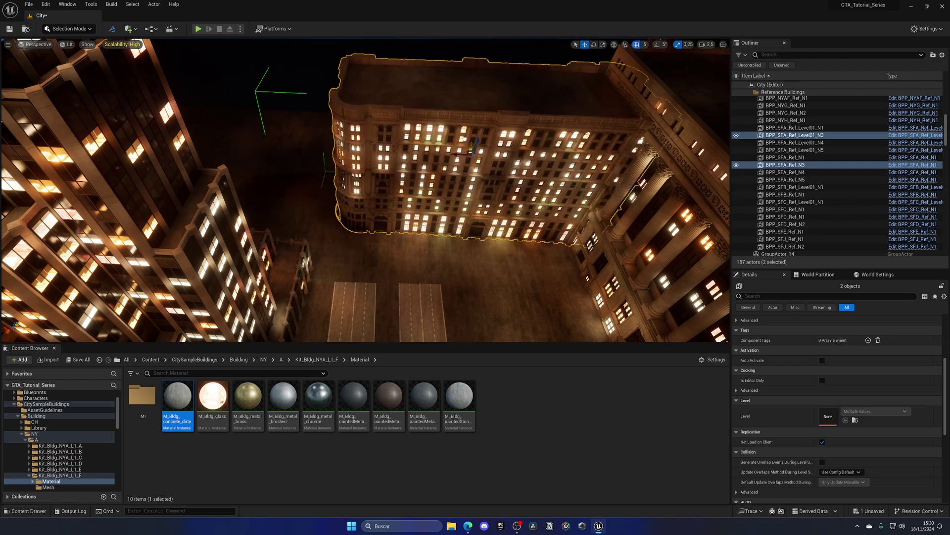
Step: Move the BPP_SFA_Ref_N3 building sideways so it closes off the end of both carriageways
drag(462, 175, 389, 174)
key(e)
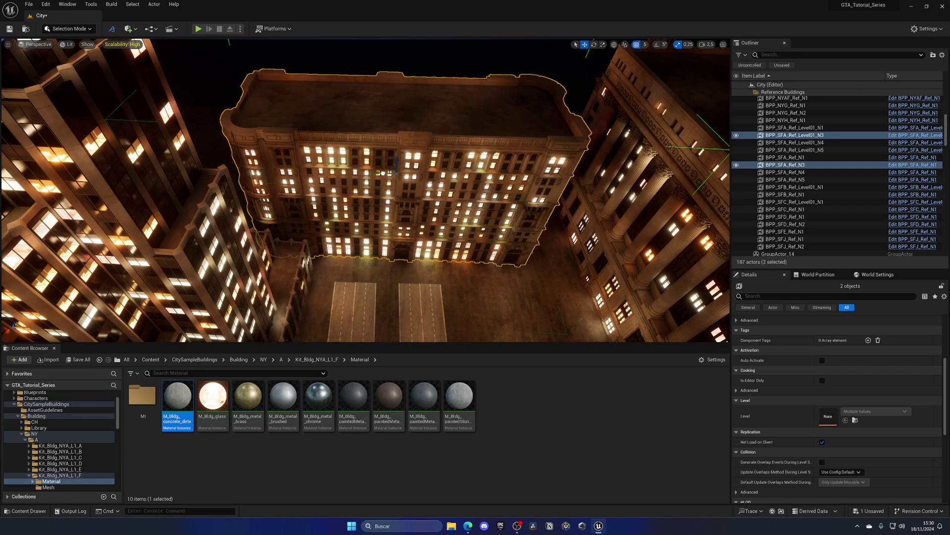
right_drag(394, 174, 529, 178)
click(394, 174)
Step: Select the six low building sections BPP_NYAA to BPP_NYAF and move them together toward the highway
click(522, 210)
right_drag(491, 207, 560, 194)
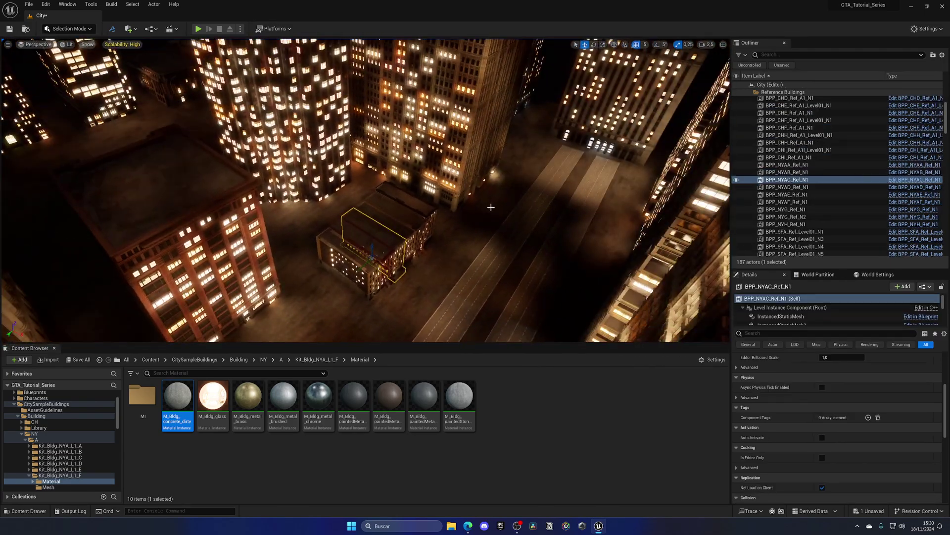
click(402, 208)
ctrl+click(381, 217)
ctrl+click(360, 225)
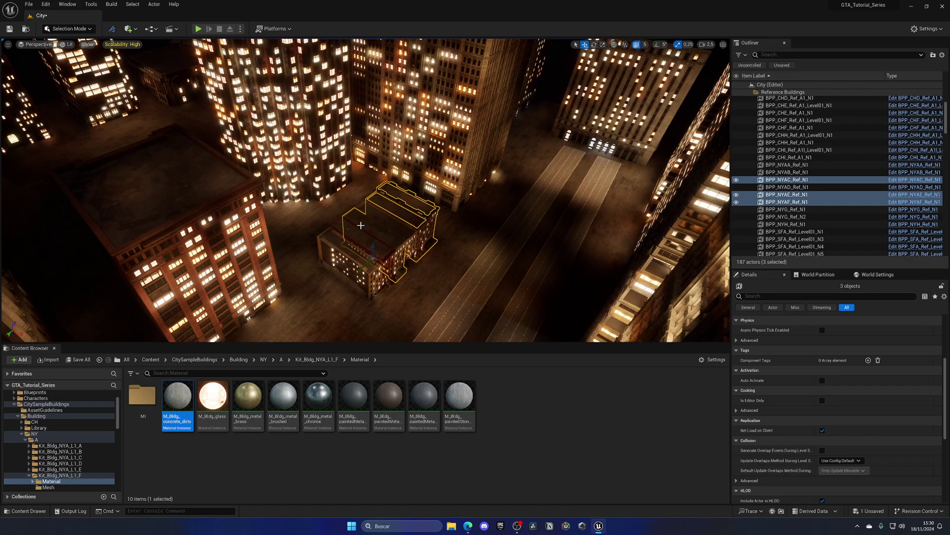
ctrl+click(367, 216)
ctrl+click(352, 233)
ctrl+click(343, 246)
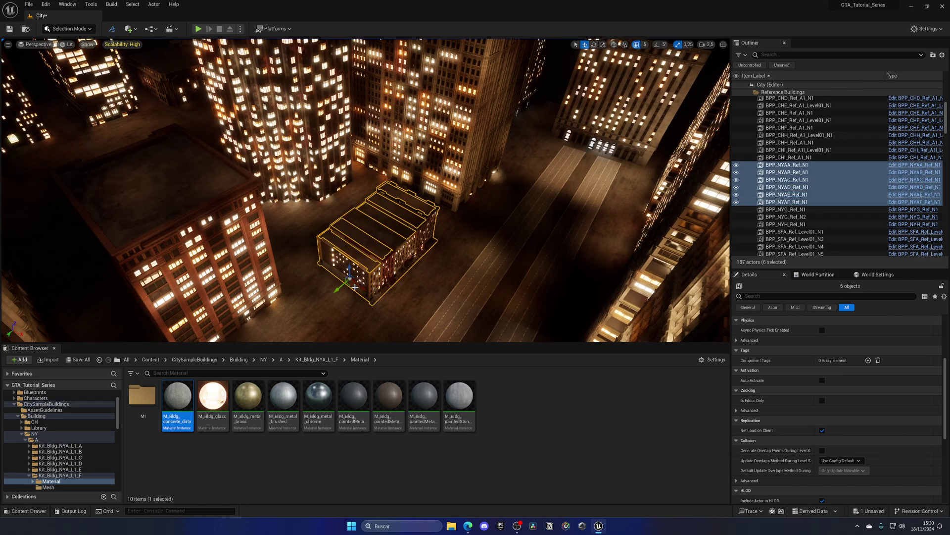
key(w)
mouse_move(391, 261)
right_down()
mouse_move(471, 242)
mouse_move(389, 254)
right_up()
Step: Move the BPP_NYG_Ref_N1 tower next to the low buildings and bring the red BPP_CHI building closer to the highway
click(254, 151)
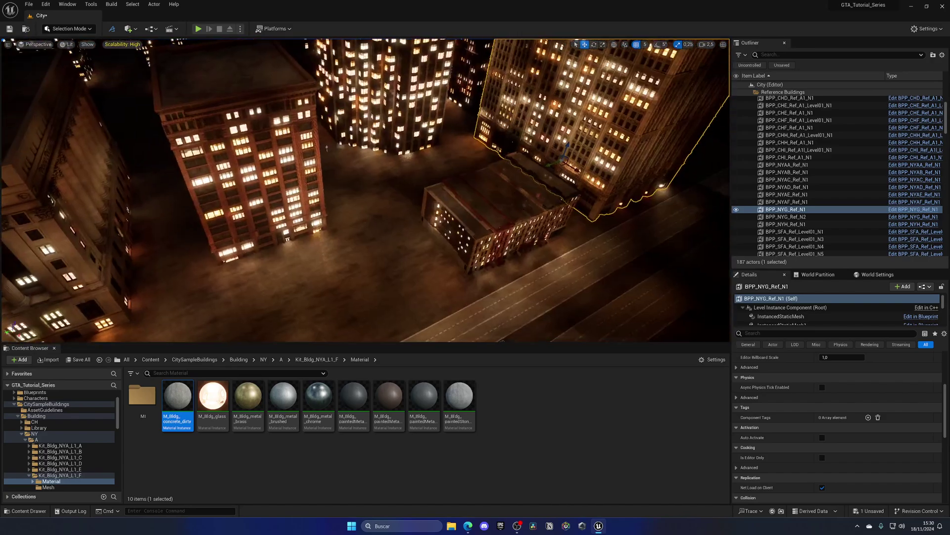
right_drag(268, 150, 258, 150)
click(263, 150)
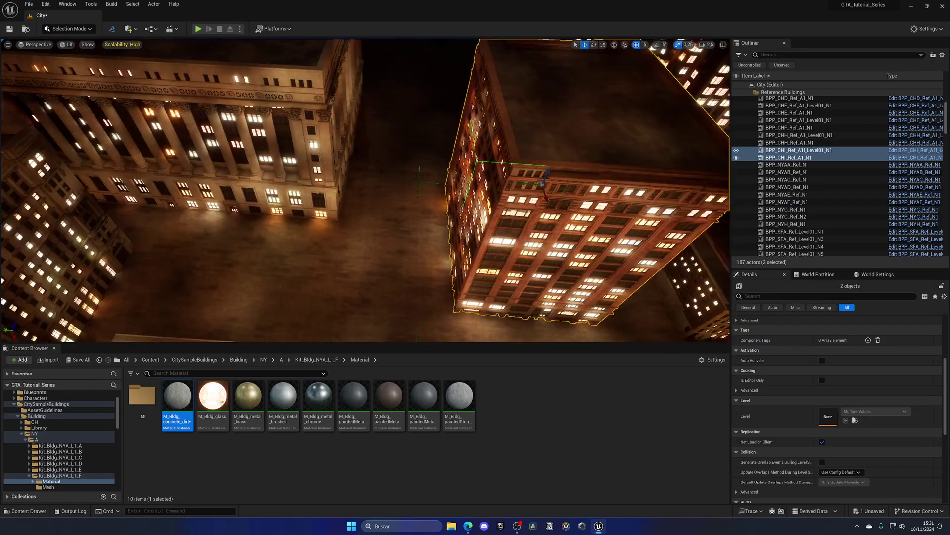
Step: Close the corner between the columned BPP_CHD building and BPP_SFA_Ref_N3 at the road's end, and save the level
right_drag(277, 150, 257, 150)
click(272, 150)
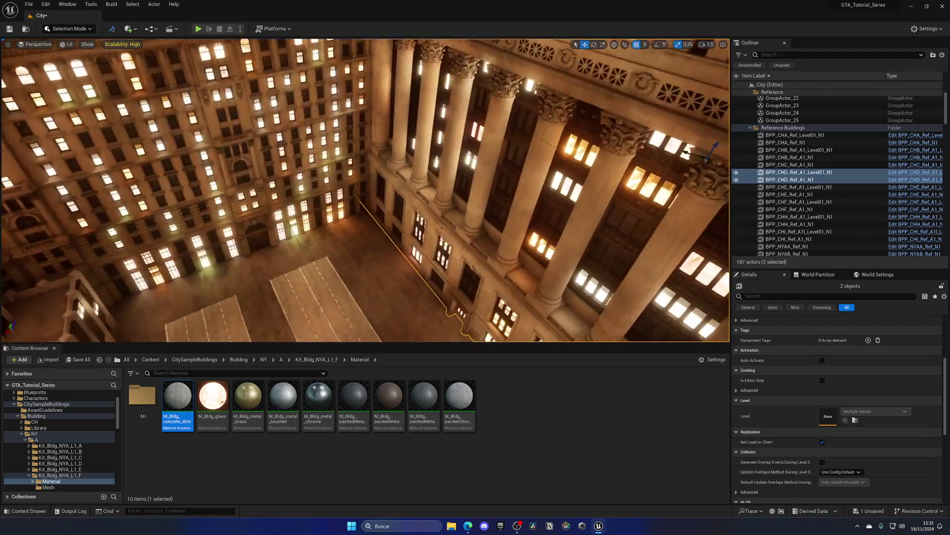
right_drag(277, 150, 277, 143)
click(277, 142)
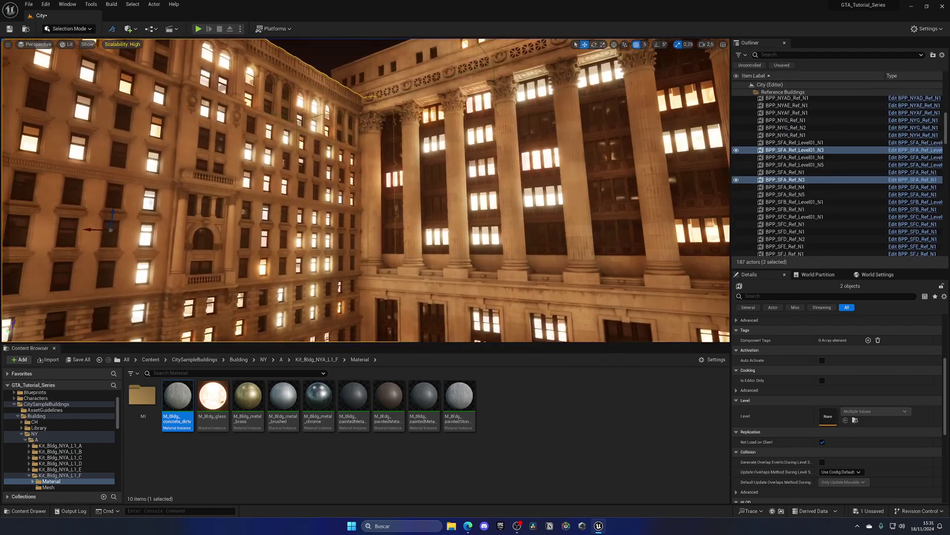
right_drag(365, 219, 364, 220)
key(ctrl+s)
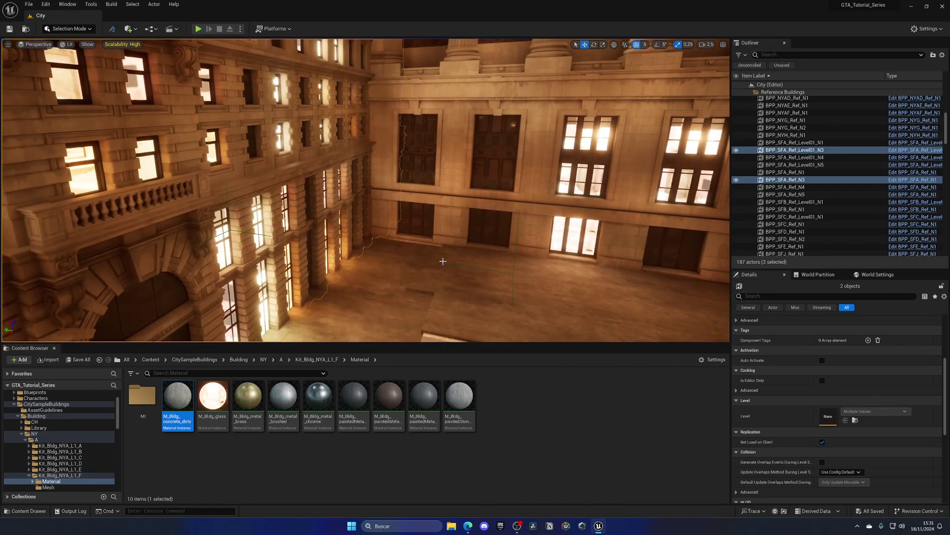
click(442, 261)
right_drag(442, 261, 443, 261)
scroll(443, 261, up, 1)
right_drag(345, 246, 345, 246)
scroll(345, 246, up, 1)
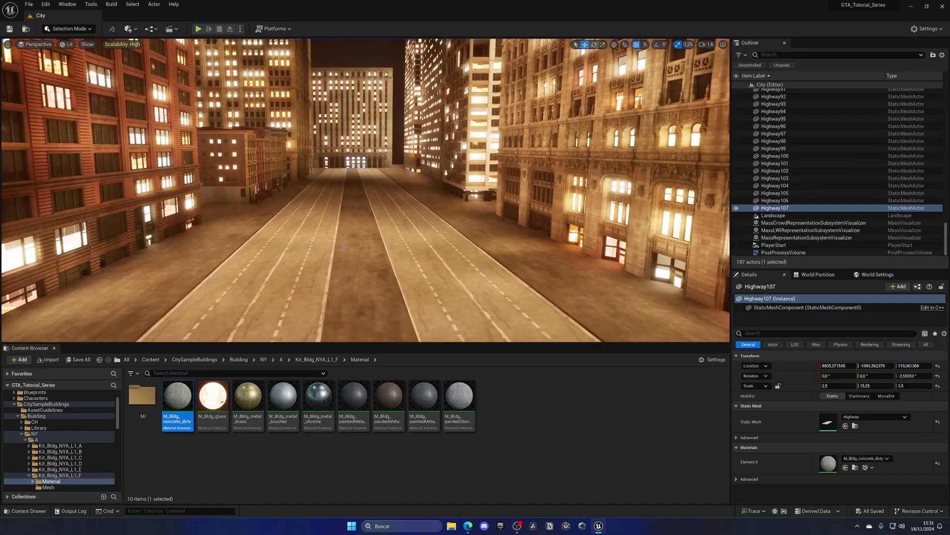
Step: Search the whole Content folder for "pole" assets and clear the search
click(151, 359)
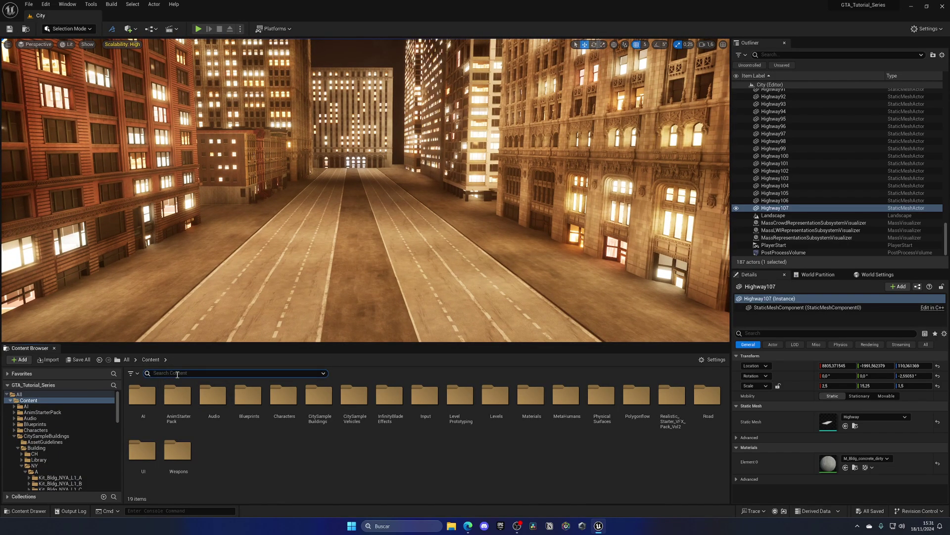
click(177, 375)
text(pole)
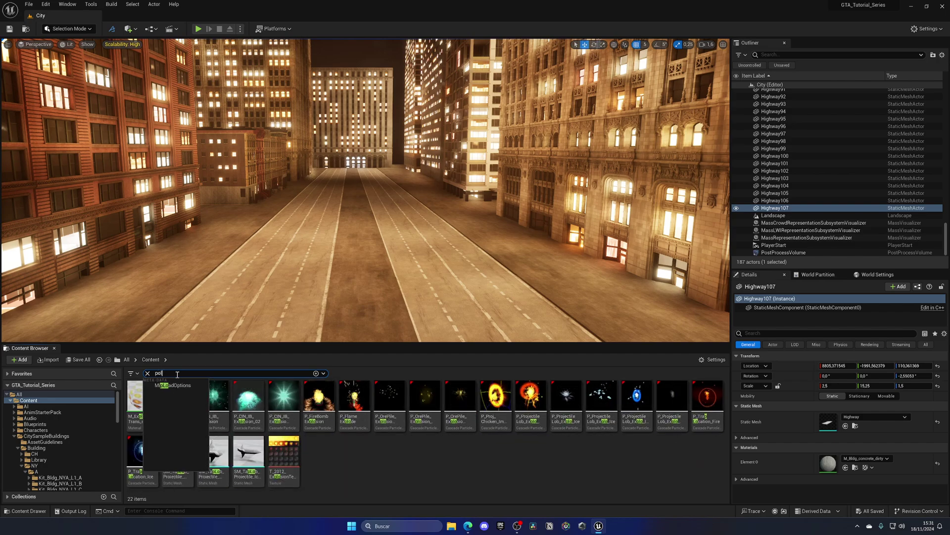
click(147, 373)
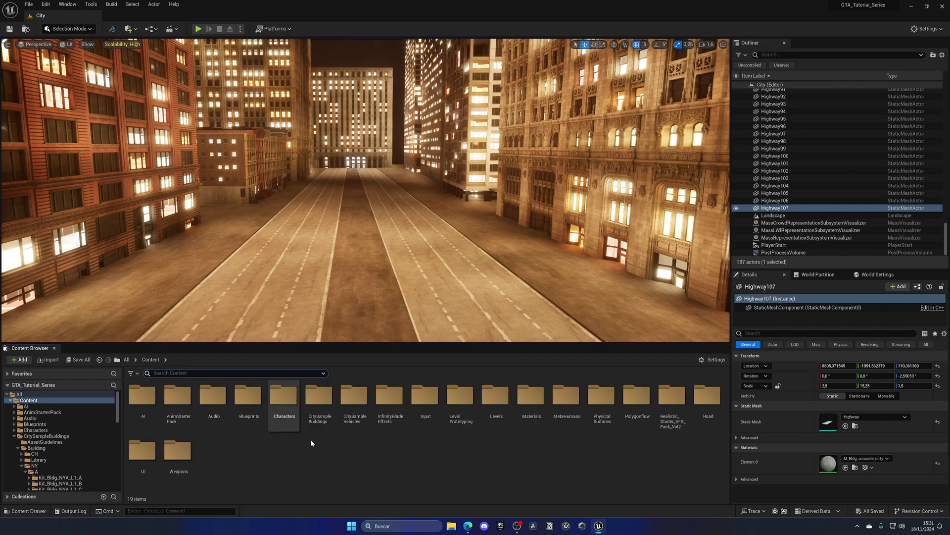
Step: Extend the row of low buildings with duplicates of BPP_NYAA_Ref_N1 and BPP_NYAB_Ref_N1 placed at its open end, and save the level
right_drag(387, 294, 408, 273)
click(462, 186)
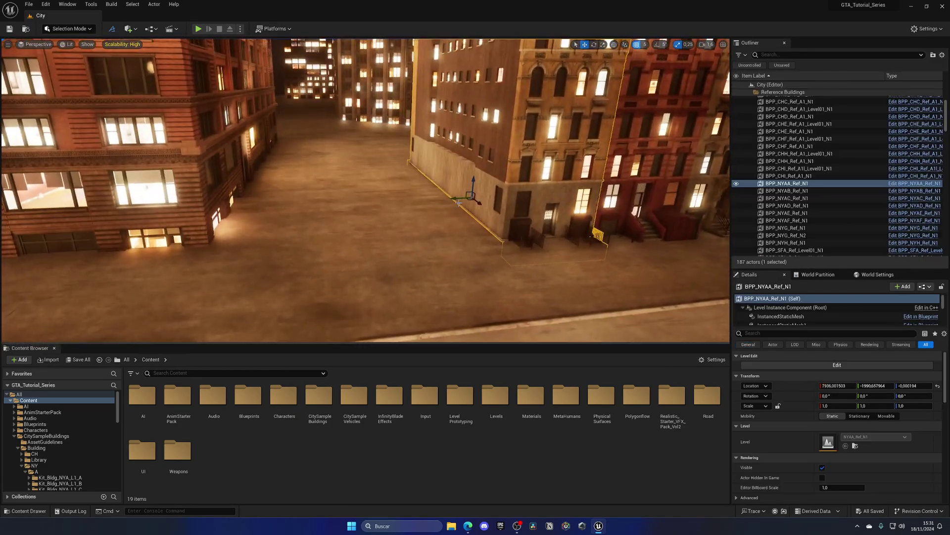
alt+drag(455, 198, 420, 198)
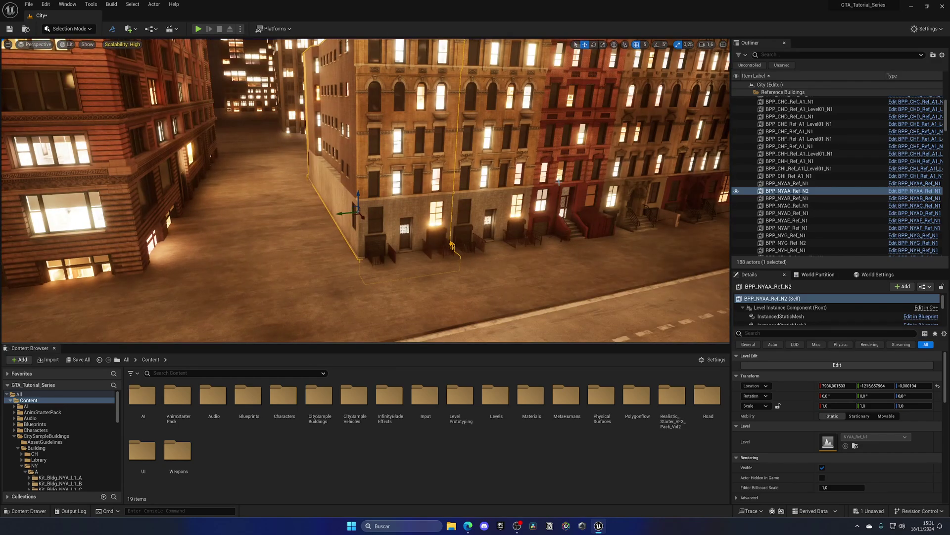
click(559, 182)
alt+drag(453, 204, 280, 204)
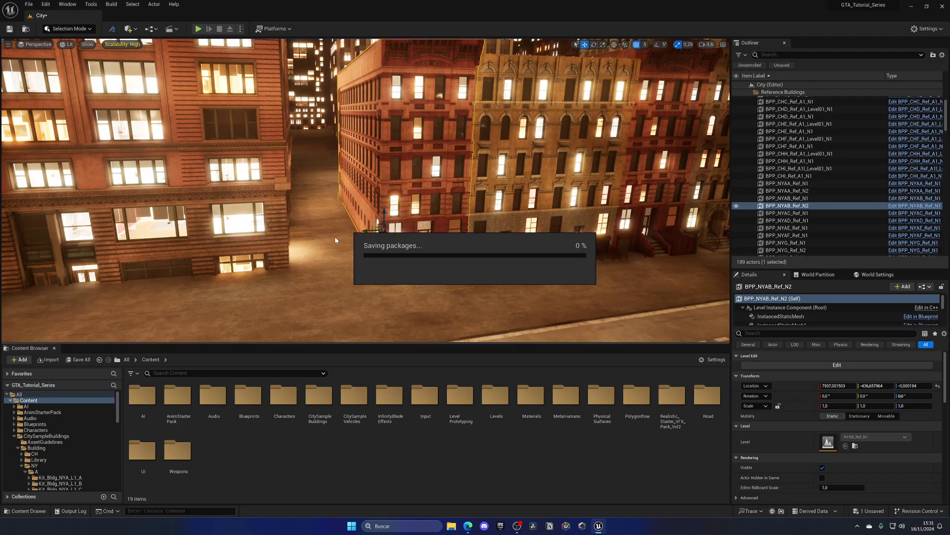
Step: Rotate the grouped highway sections Highway99 to Highway105 at the road's end to about -93.2° in Z, crossways to the road
right_drag(335, 240, 340, 243)
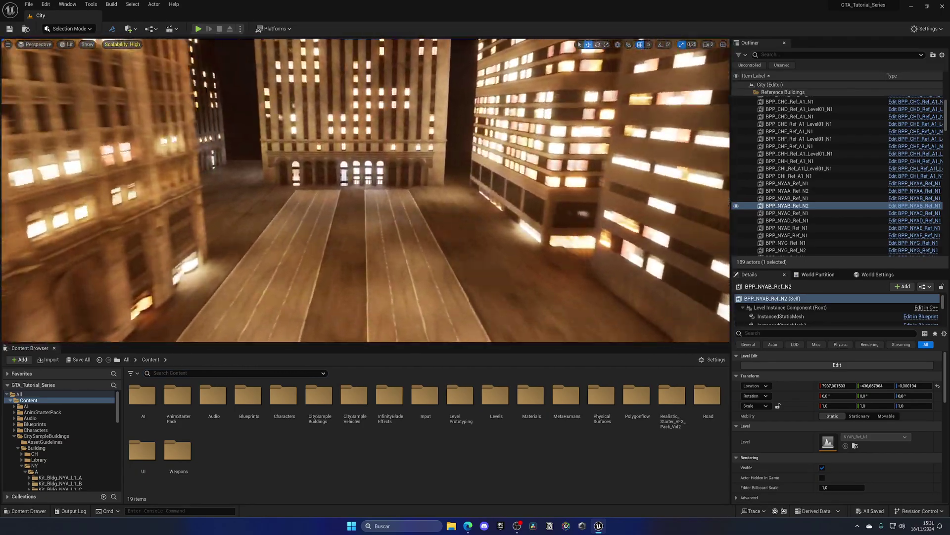
right_drag(373, 222, 252, 232)
click(374, 222)
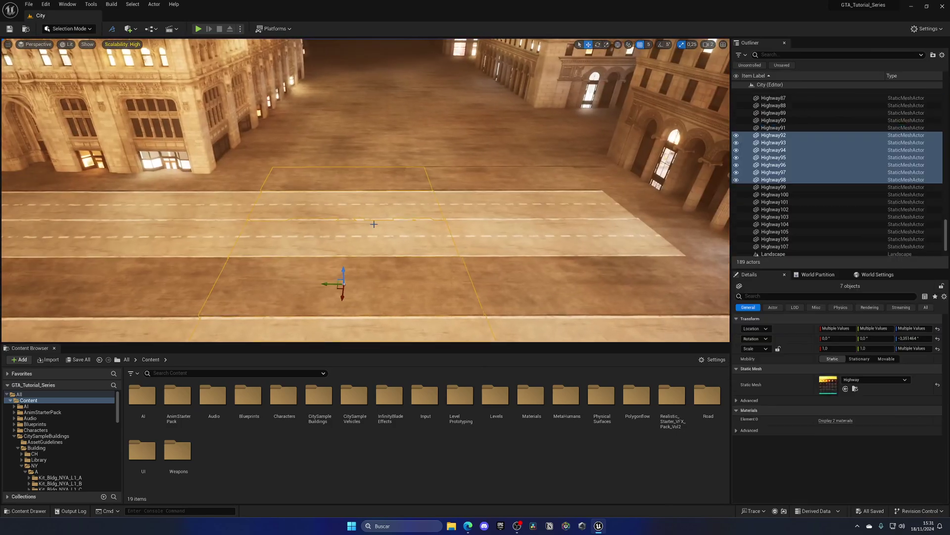
click(442, 226)
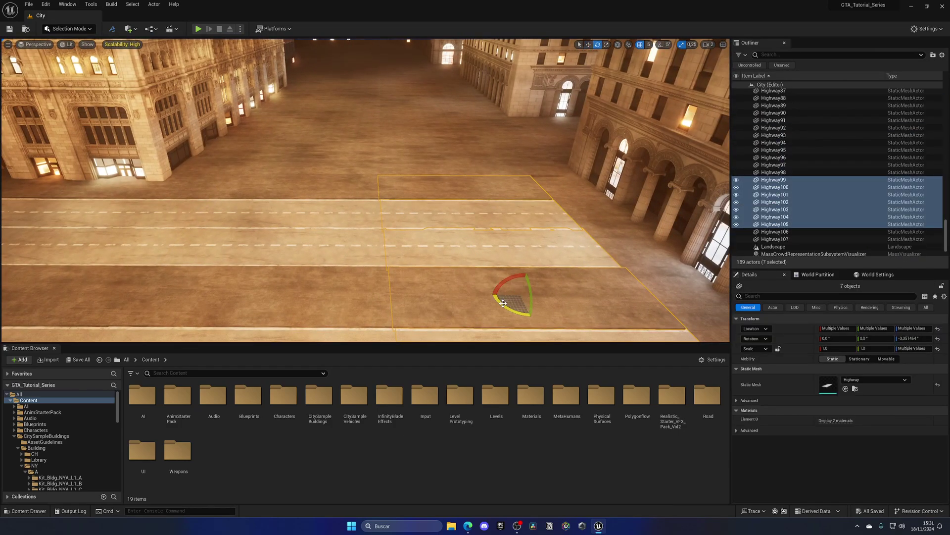
drag(503, 303, 542, 311)
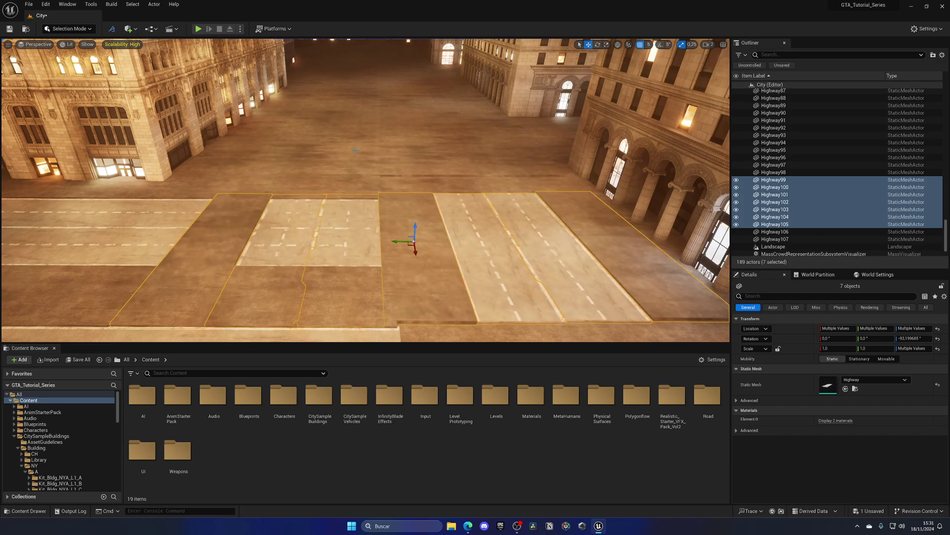
Step: Shorten the concrete slab Highway107 to a Y scale of 12.75 and reposition it beside the highway at about X 9305, Y -187
click(356, 150)
right_drag(356, 150, 287, 168)
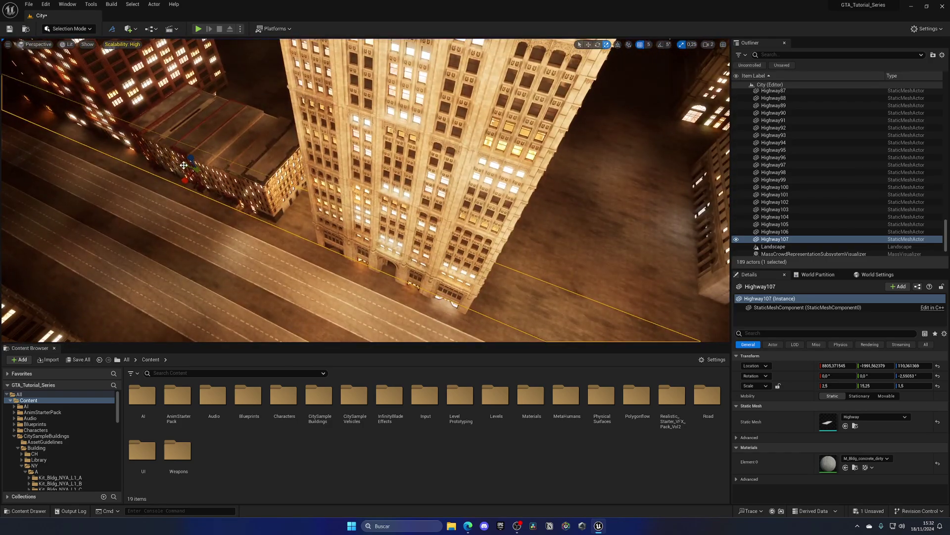
drag(183, 166, 136, 132)
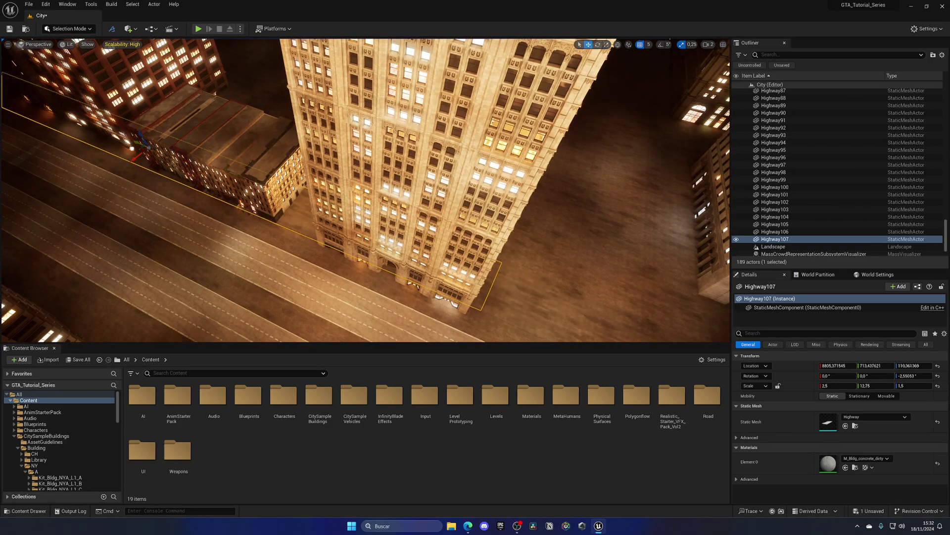
right_drag(135, 161, 137, 161)
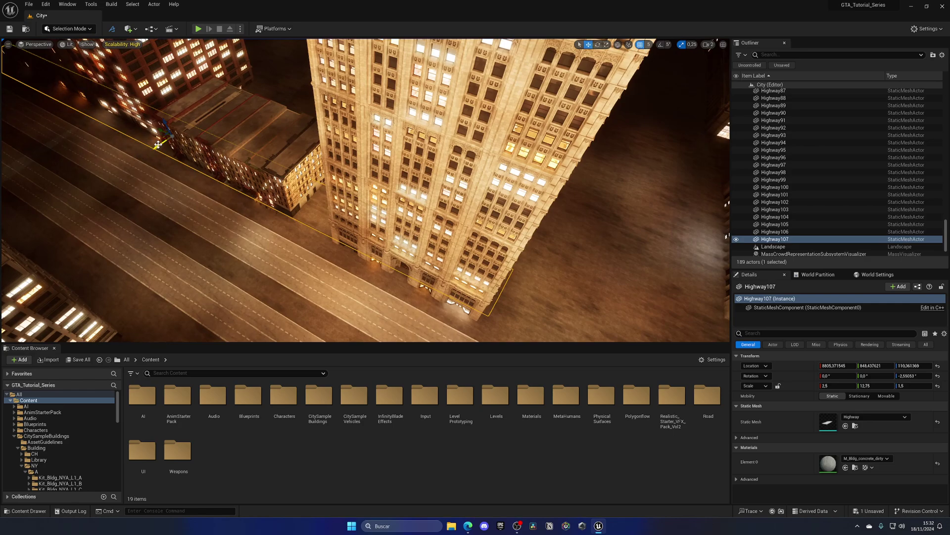
drag(157, 145, 144, 155)
right_drag(166, 164, 273, 200)
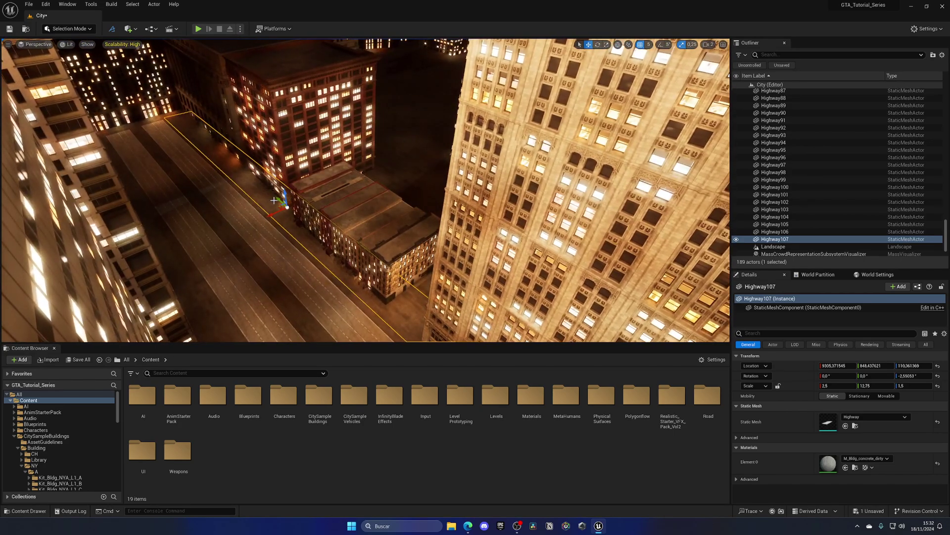
drag(278, 200, 298, 217)
right_drag(298, 217, 432, 234)
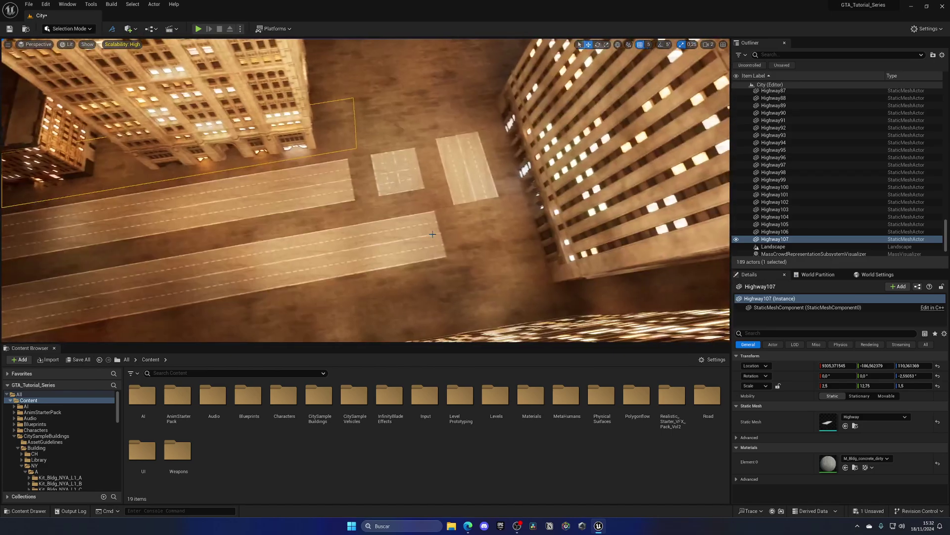
Step: Move the rotated highway group off the road's end toward the side street and fine-tune its Z rotation to about -92.28°
click(407, 183)
right_drag(406, 183, 391, 194)
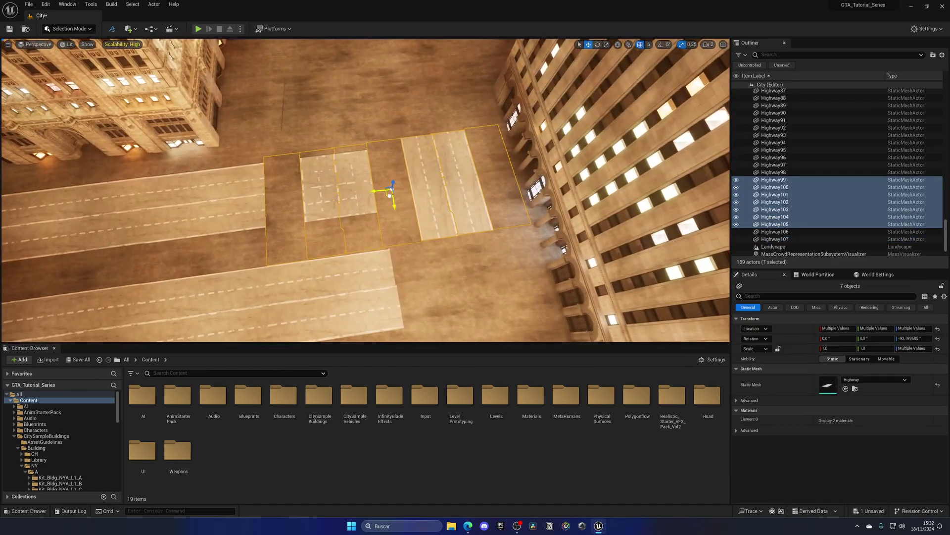
drag(389, 195, 356, 81)
right_drag(356, 81, 353, 62)
key(e)
drag(378, 157, 372, 159)
key(w)
right_drag(372, 157, 372, 155)
Step: Ungroup the rotated sections and duplicate lane pieces Highway99 and Highway101 to extend the cross street past the first carriageway's end
right_click(427, 157)
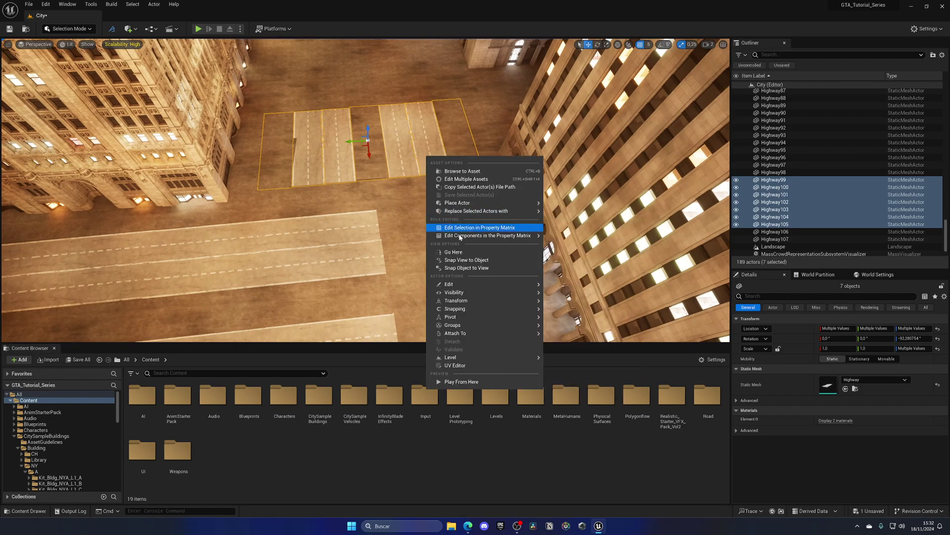
mouse_move(470, 326)
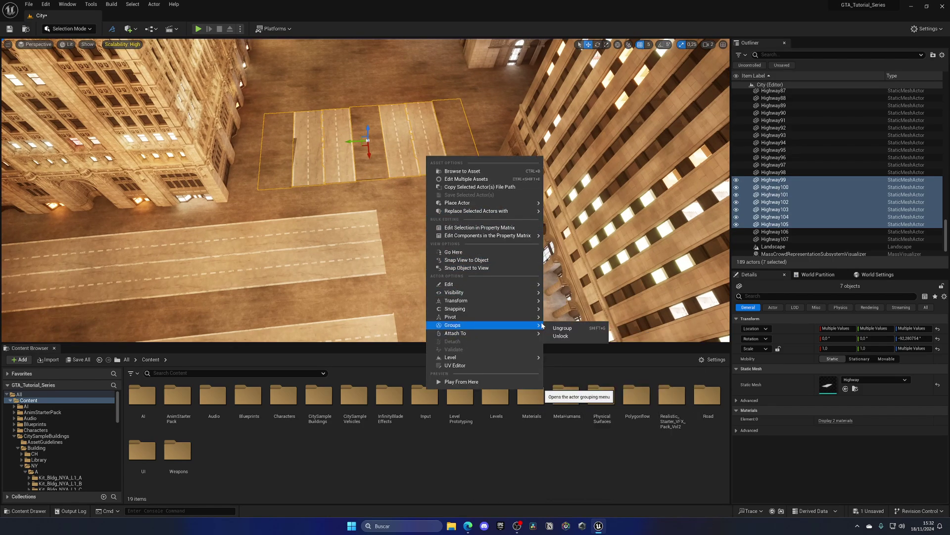
click(569, 328)
ctrl+click(422, 151)
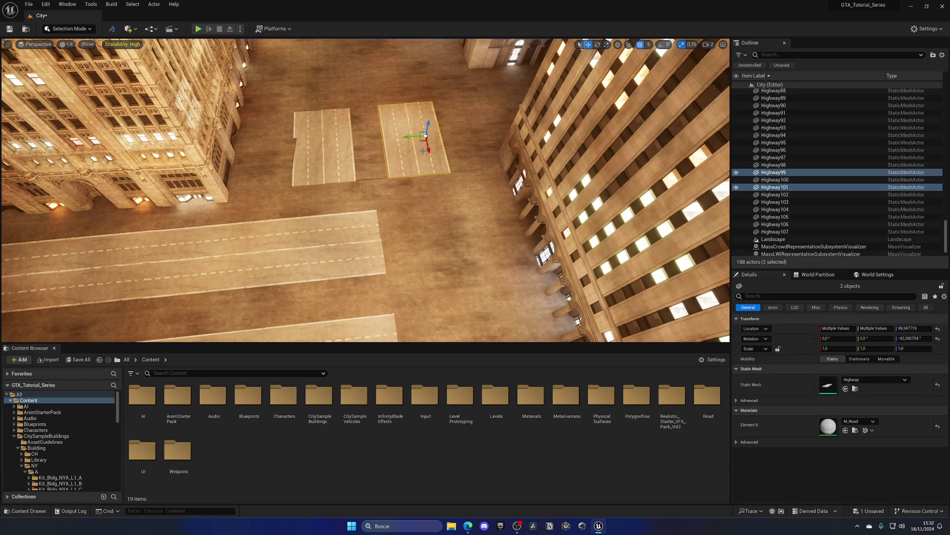
alt+drag(428, 147, 401, 223)
right_drag(392, 207, 414, 225)
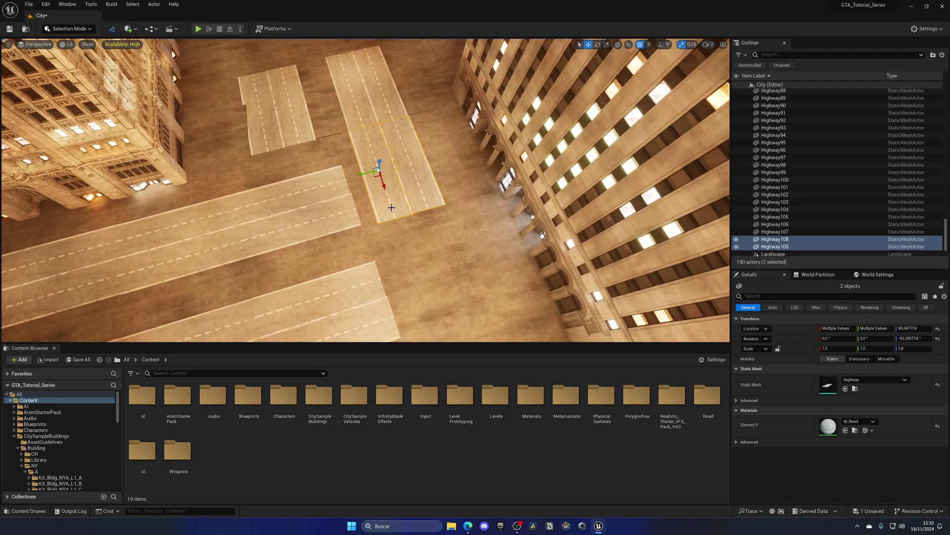
Step: Join the first carriageway to the cross street with two duplicates of Highway109 turned to about -3.76° in Z, one per lane piece
click(335, 233)
right_drag(335, 233, 308, 231)
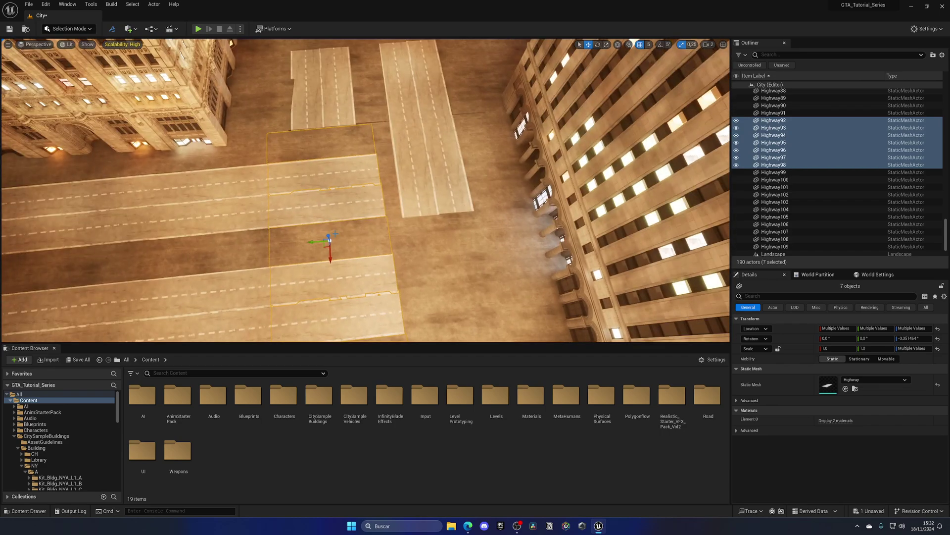
click(422, 193)
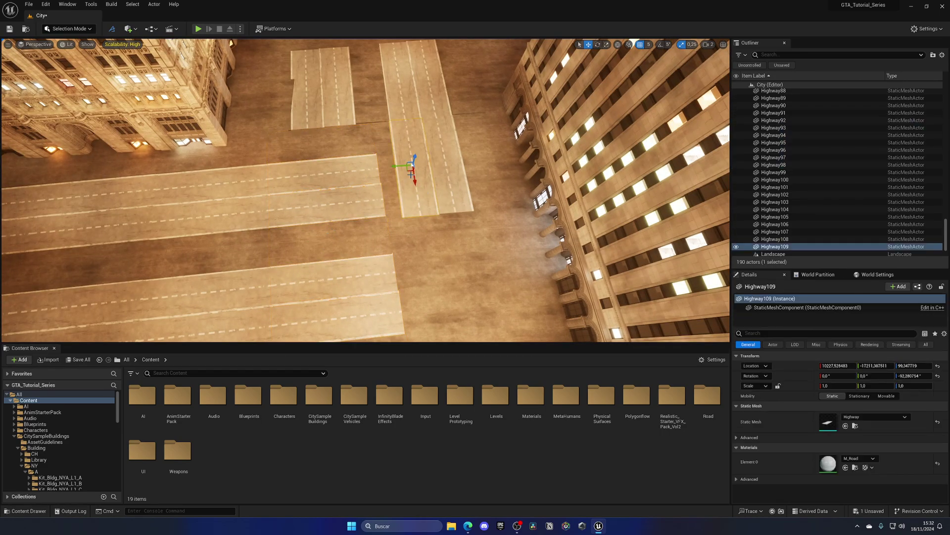
alt+drag(410, 169, 343, 173)
key(e)
key(w)
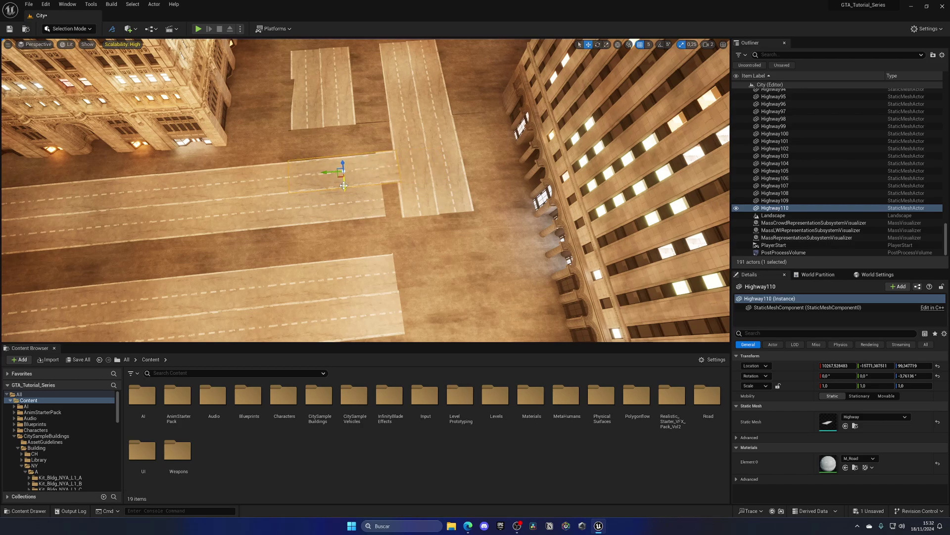
scroll(344, 189, up, 3)
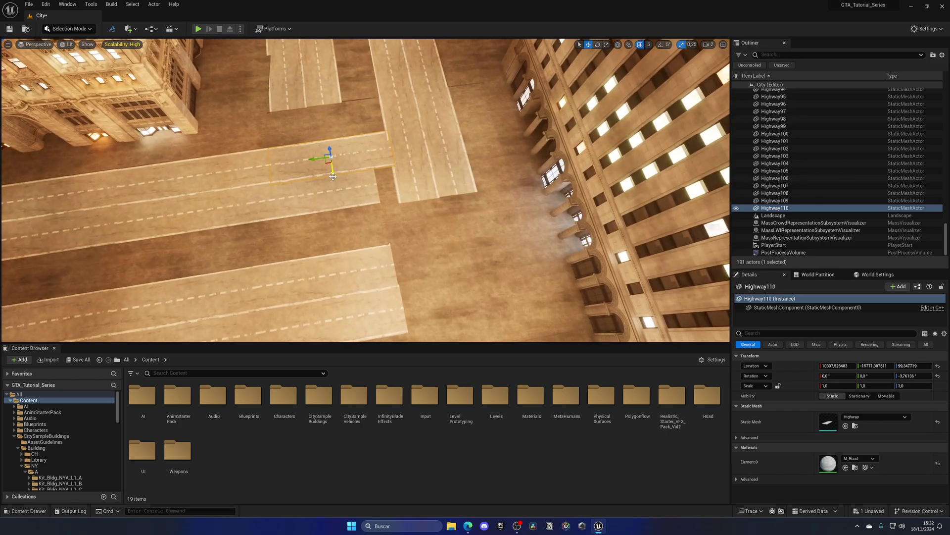
alt+drag(333, 173, 338, 214)
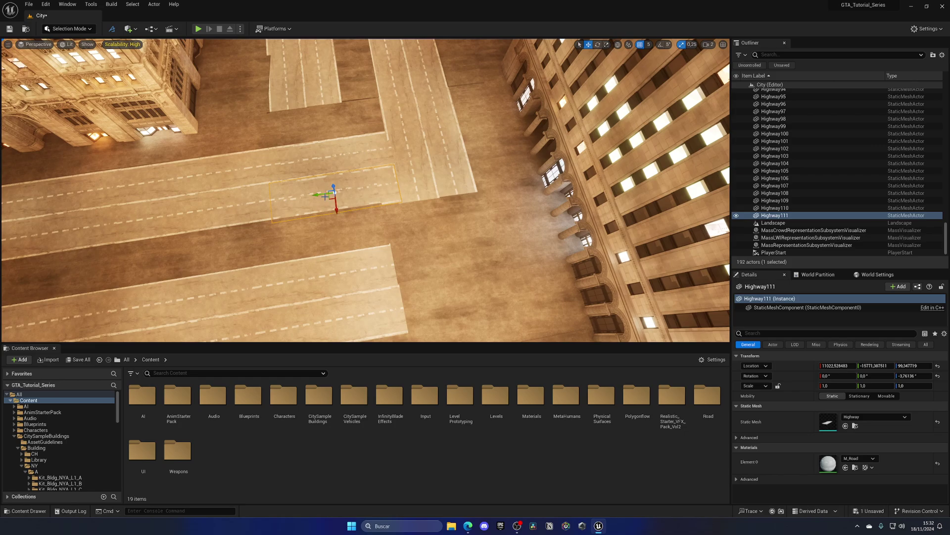
Step: Duplicate cross-street pieces Highway108 and Highway109 to extend the cross street past the second carriageway's end
click(446, 166)
right_drag(446, 167, 556, 171)
key(s)
click(356, 128)
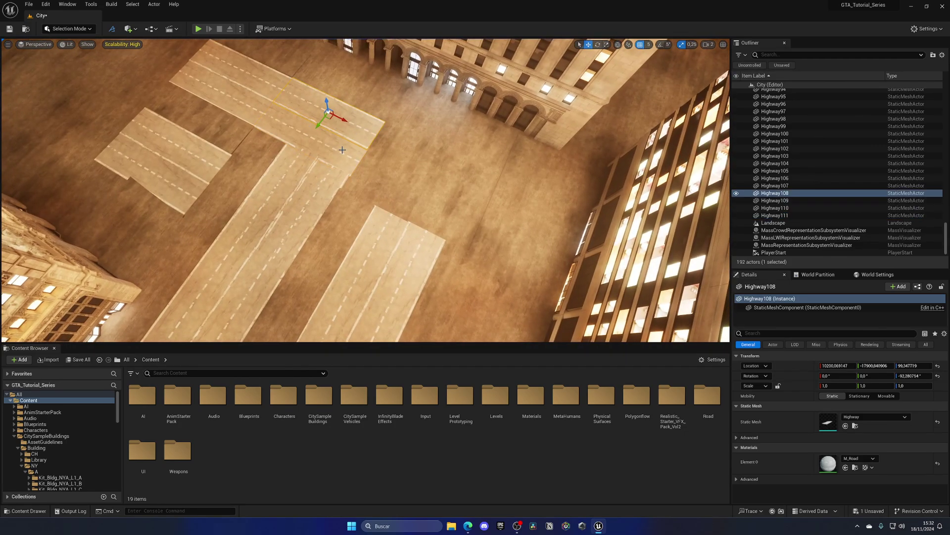
ctrl+click(343, 149)
alt+drag(327, 145, 427, 198)
right_drag(427, 198, 438, 205)
click(378, 215)
click(347, 158)
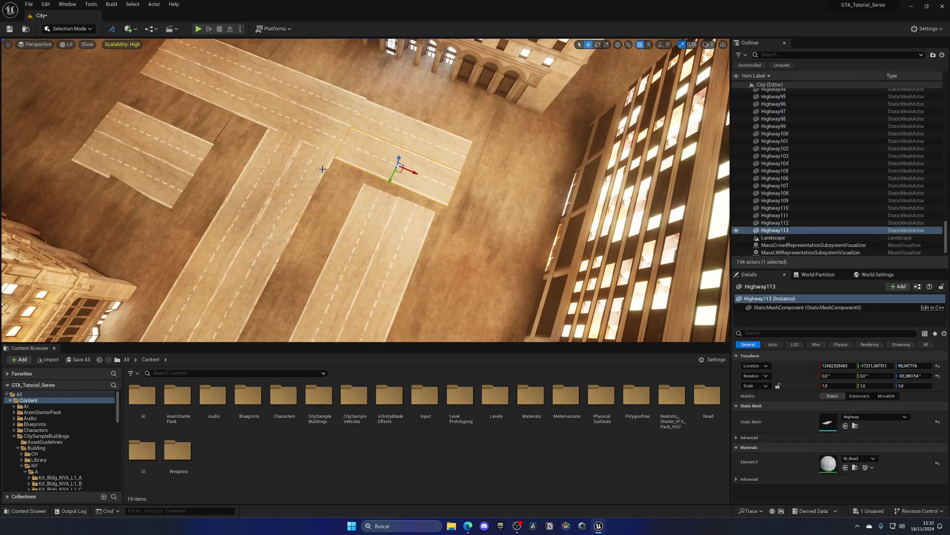
Step: Duplicate the two connecting pieces of the first carriageway and place the copies at the end of the second carriageway
click(307, 174)
ctrl+click(271, 174)
alt+drag(289, 179, 429, 236)
scroll(445, 181, down, 2)
Step: Check and fine-adjust the cross-street pieces so their edges line up, and save the level
click(377, 169)
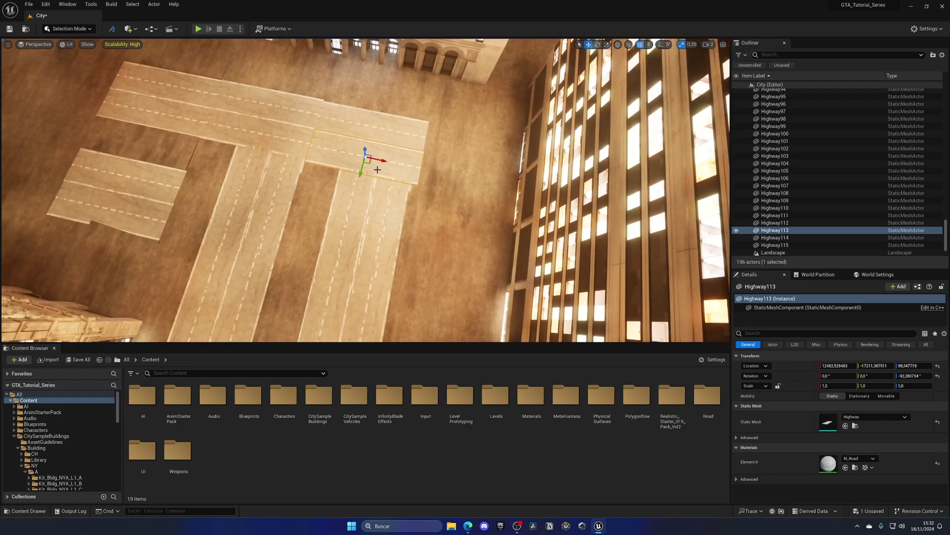
click(392, 137)
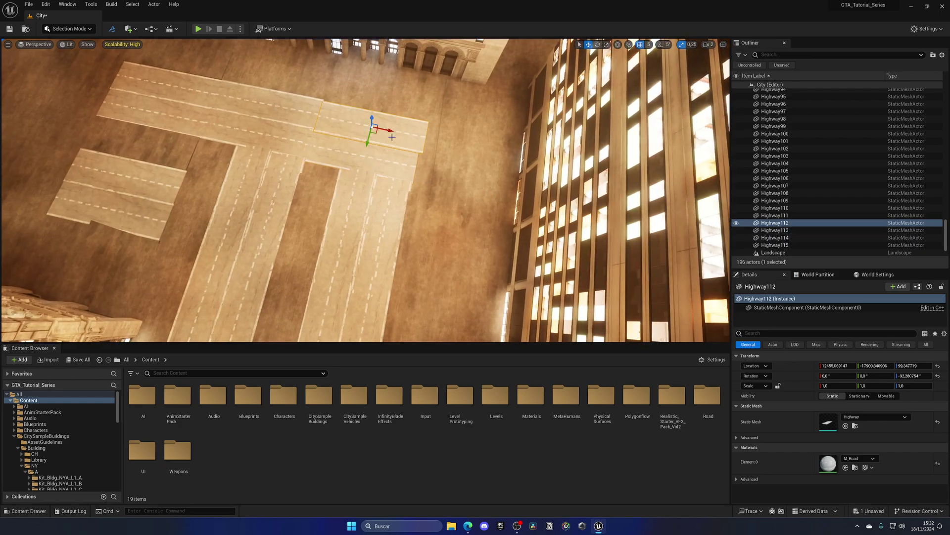
click(308, 126)
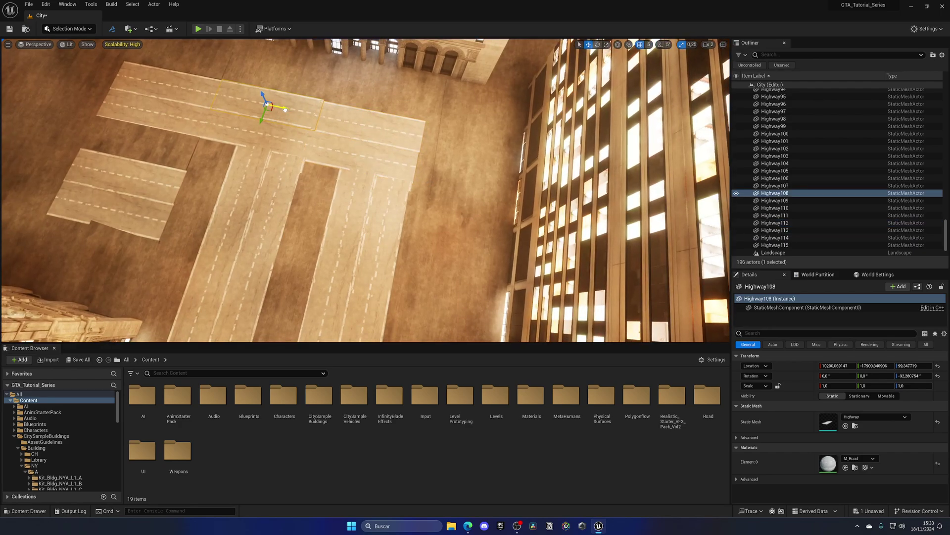
click(255, 132)
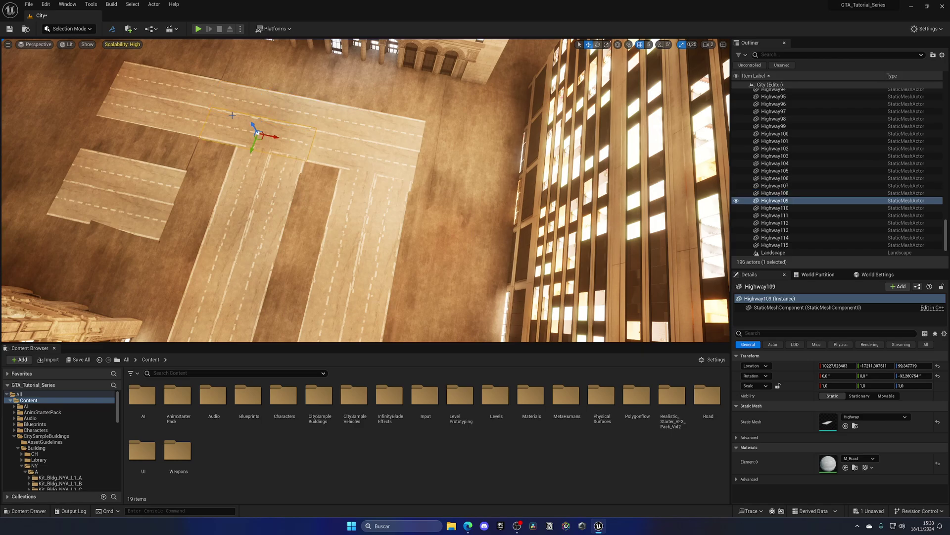
click(194, 102)
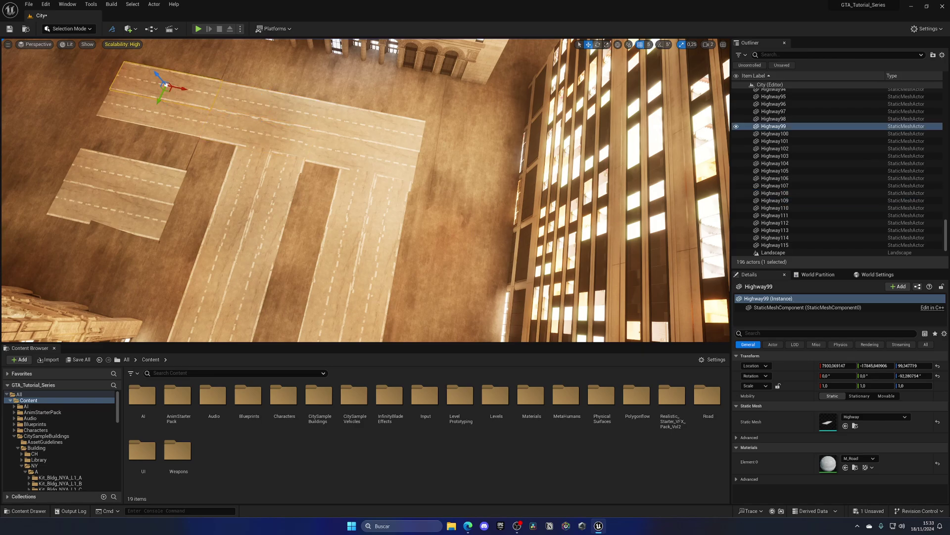
click(148, 114)
key(ctrl+s)
Step: Try shifting the grouped end sections Highway92 to Highway98 of the main road, and undo the move
click(113, 209)
right_drag(113, 209, 29, 198)
click(348, 212)
right_drag(348, 211, 347, 228)
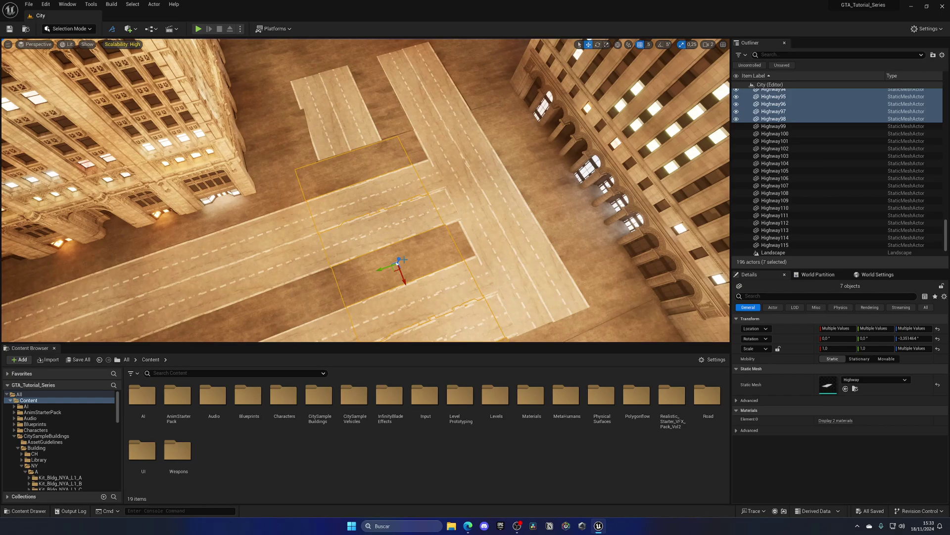
drag(402, 259, 389, 265)
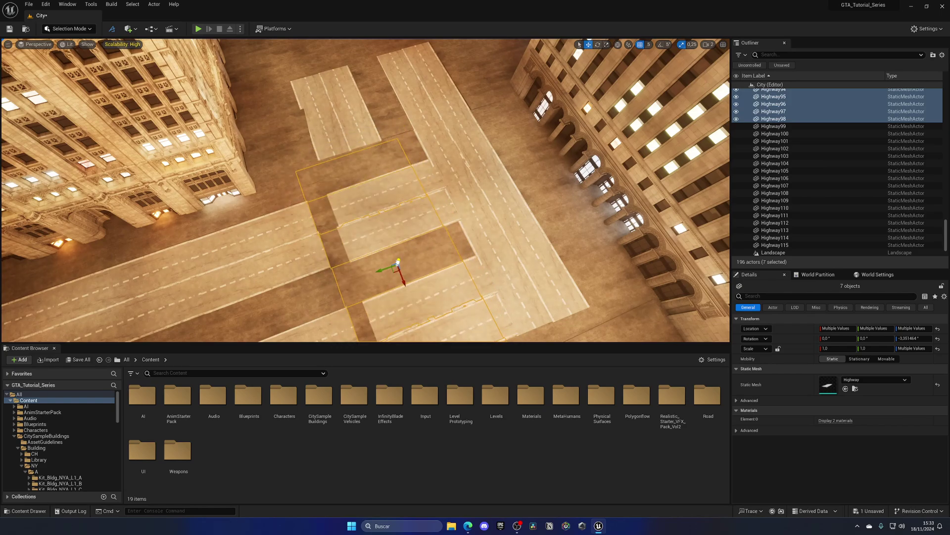
key(ctrl+z)
Step: Ungroup the selected end sections of the main road and delete the outer concrete piece Highway98 beside the side branch
right_click(349, 171)
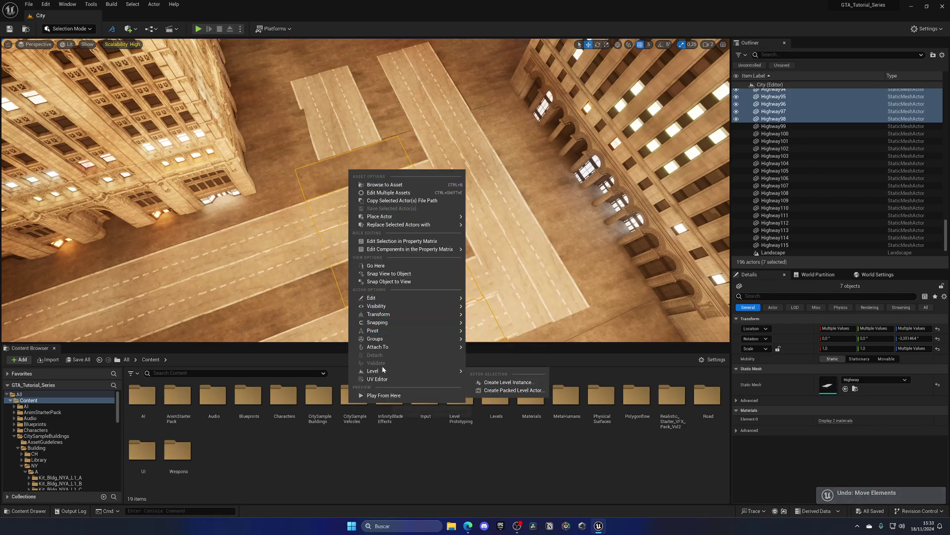
mouse_move(391, 339)
click(498, 341)
click(353, 167)
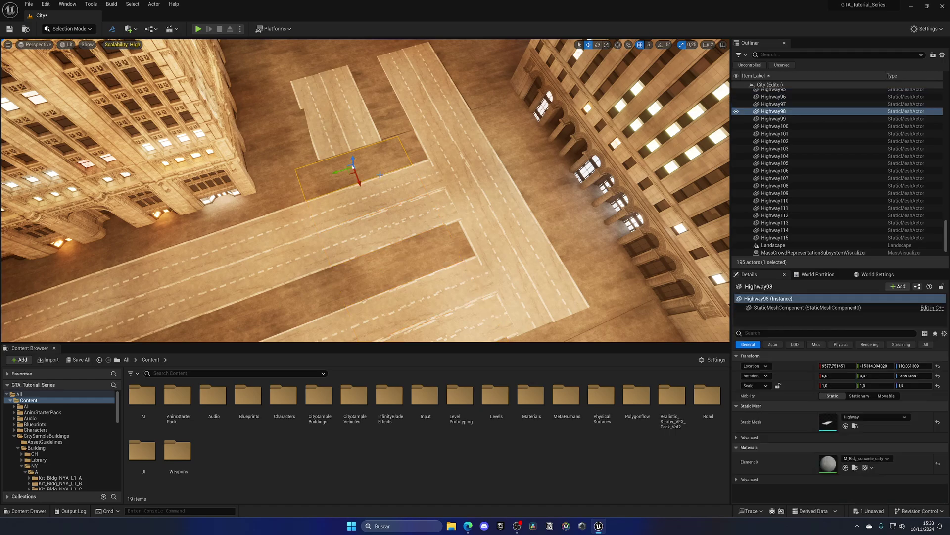
key(Delete)
Step: Move side-branch pieces Highway102 to Highway105 together about 800 units along X so they meet the main road's edge
click(357, 130)
right_drag(358, 130, 402, 123)
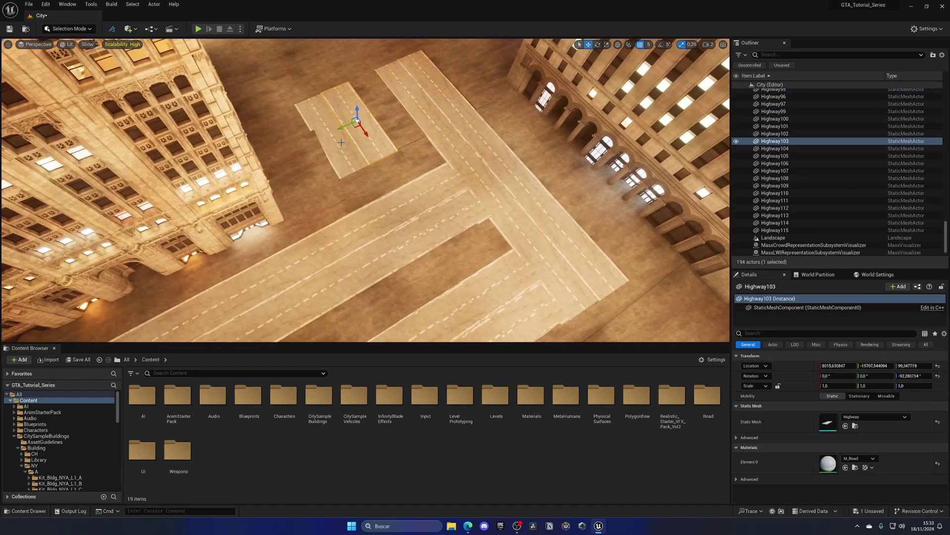
ctrl+click(347, 144)
ctrl+click(389, 128)
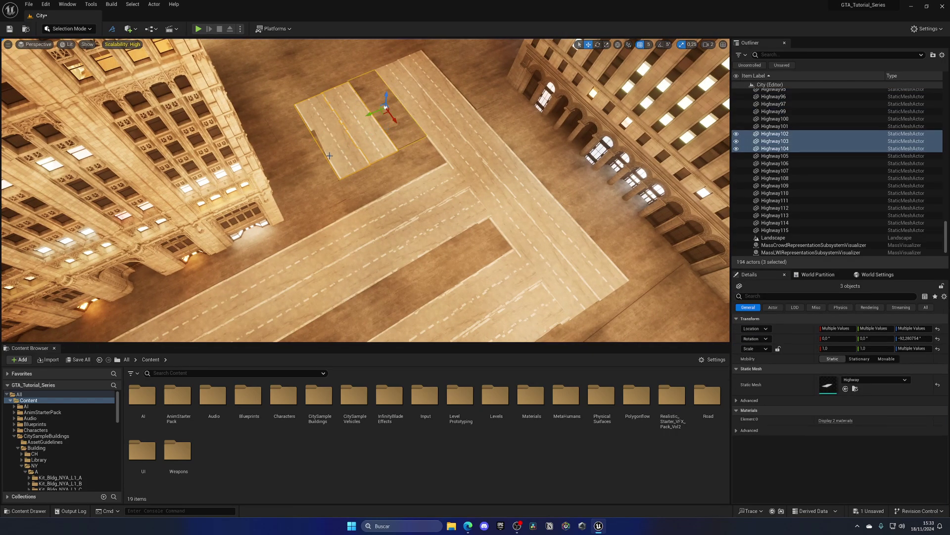
ctrl+click(312, 158)
ctrl+click(318, 152)
ctrl+click(302, 130)
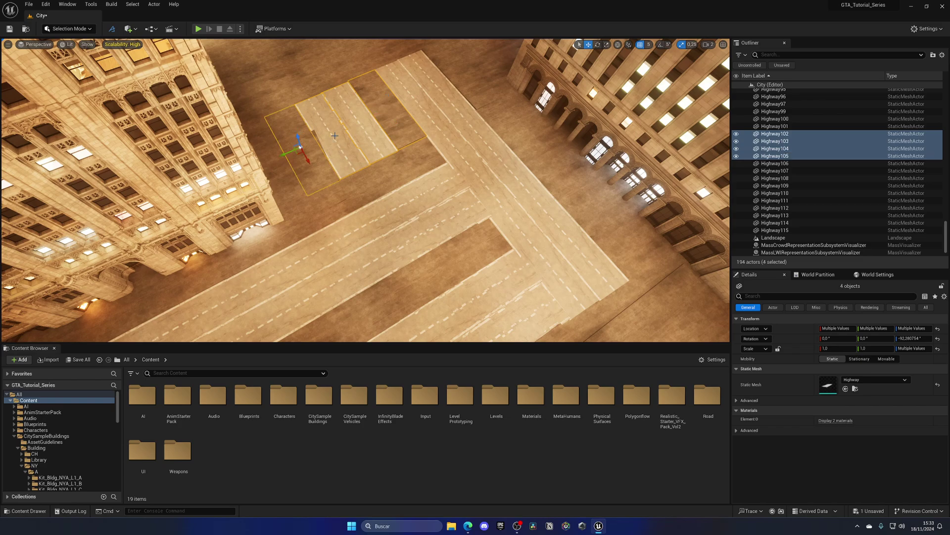
drag(300, 147, 327, 185)
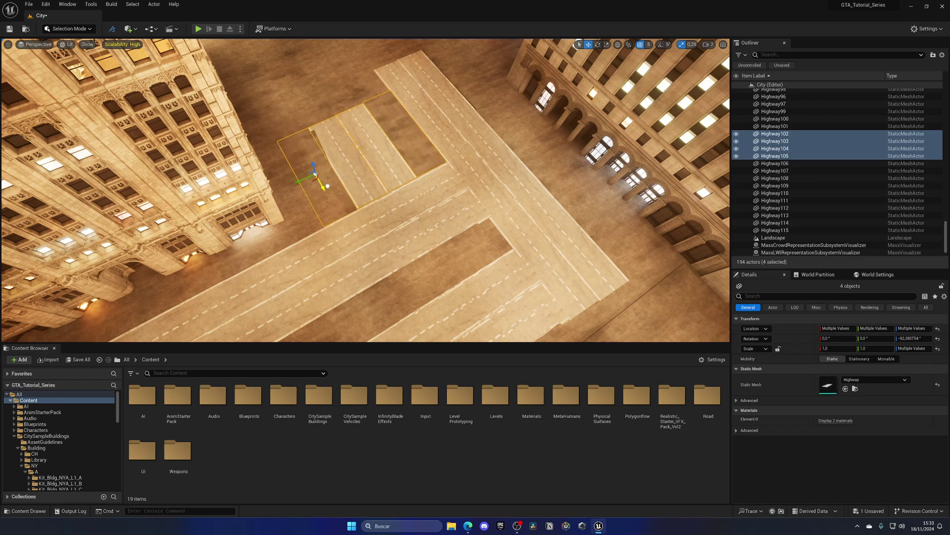
right_drag(366, 176, 359, 159)
right_drag(357, 207, 349, 159)
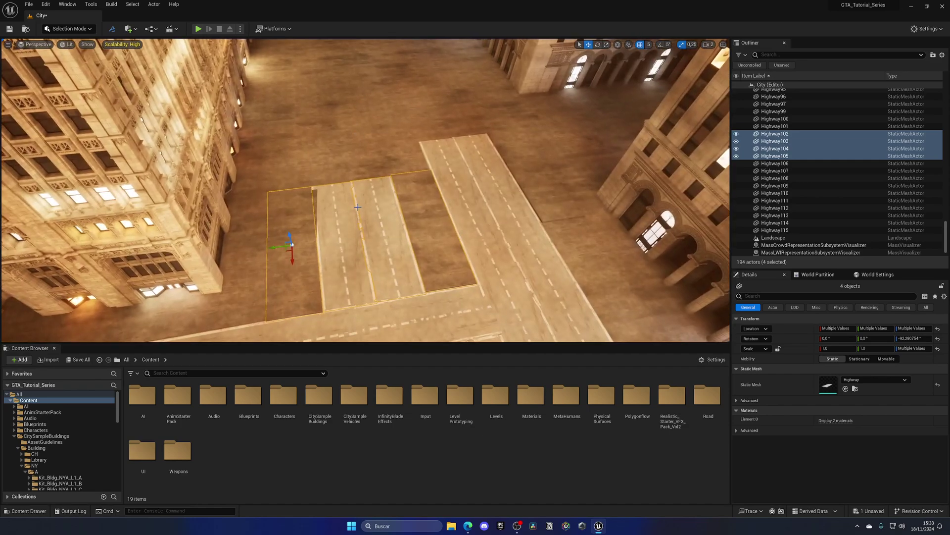
Step: Check the joined side branch and delete the concrete piece Highway95 in the median near the cross street
click(440, 171)
right_drag(440, 171, 465, 191)
click(401, 181)
click(376, 208)
mouse_move(376, 207)
right_down()
mouse_move(408, 233)
mouse_move(396, 196)
mouse_move(361, 210)
right_up()
click(377, 208)
click(353, 169)
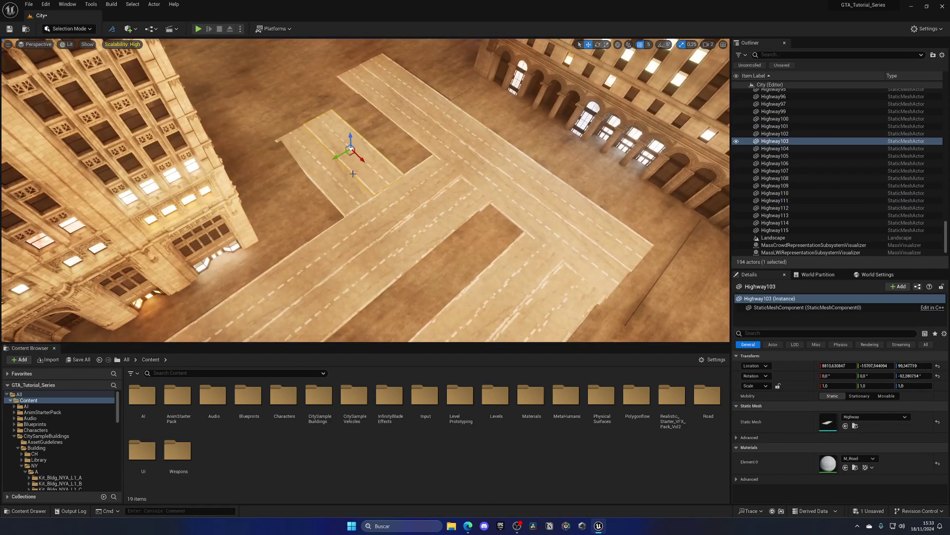
ctrl+click(345, 176)
click(447, 233)
click(452, 264)
key(Delete)
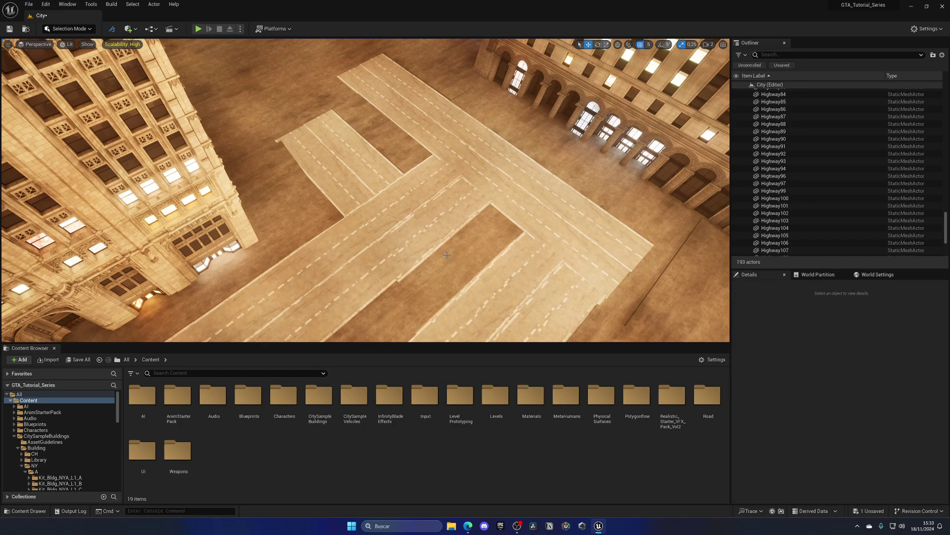
Step: Duplicate road pieces Highway103 and Highway104 across the median between the carriageways, lower the copies to Z 94.35, and save the level
click(344, 172)
alt+drag(333, 178, 480, 336)
right_drag(480, 336, 515, 340)
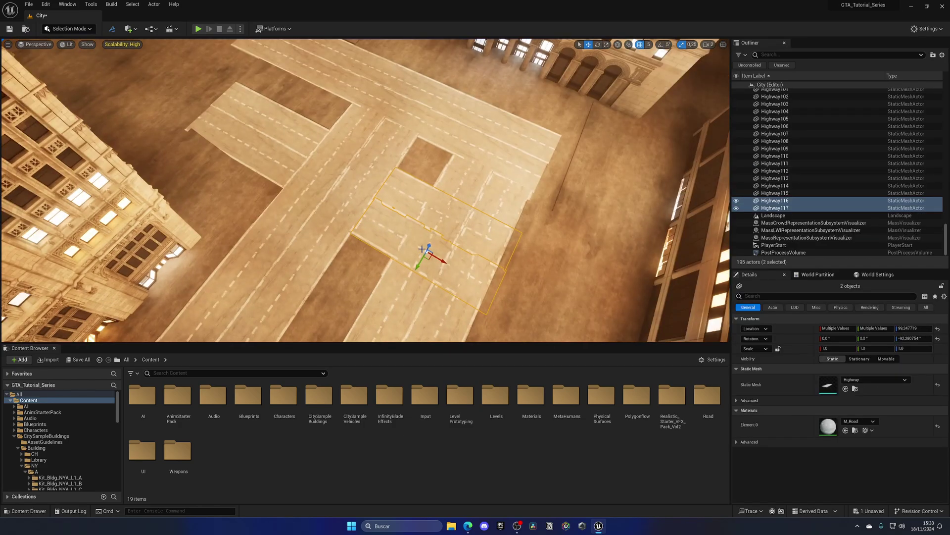
drag(428, 245, 429, 247)
click(425, 197)
key(ctrl+s)
Step: Inspect the median crossing and delete its two road pieces, Highway116 and Highway117
click(327, 167)
right_drag(327, 168, 394, 197)
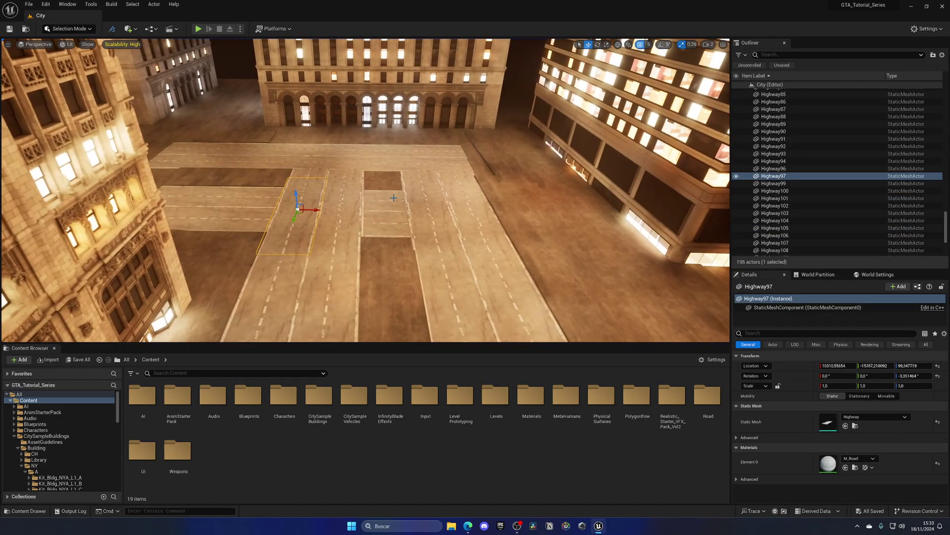
click(381, 211)
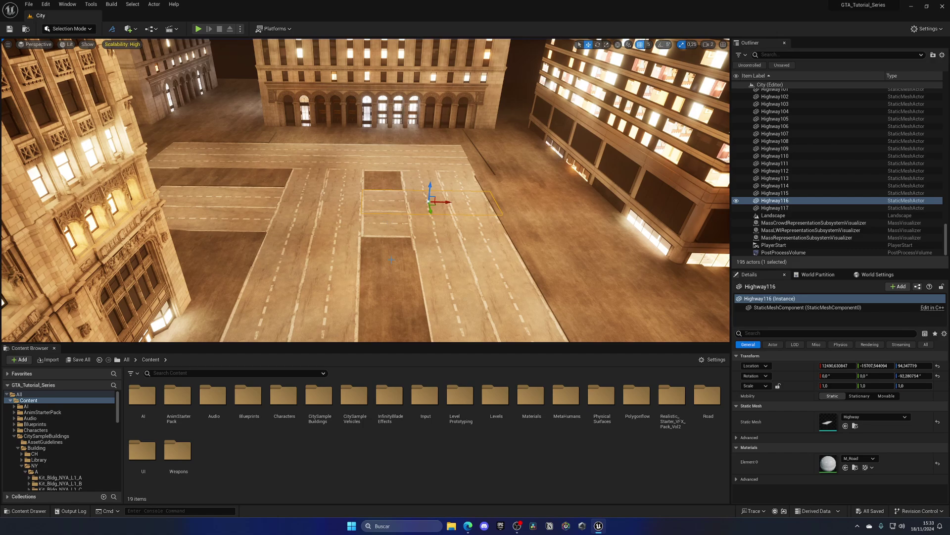
ctrl+click(387, 233)
right_drag(418, 236, 456, 248)
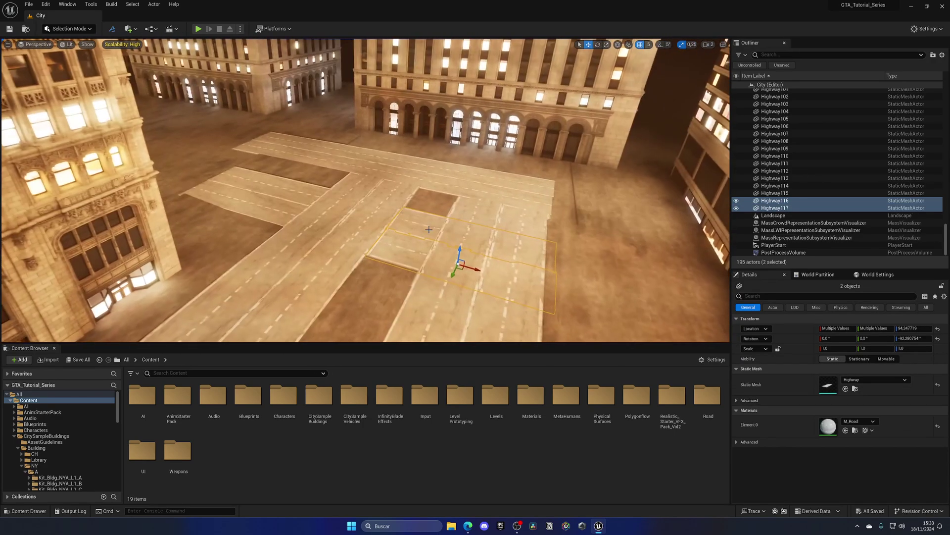
key(Delete)
Step: Duplicate the concrete median piece to fill the gap between the carriageways up to the cross street, and save the level
click(381, 238)
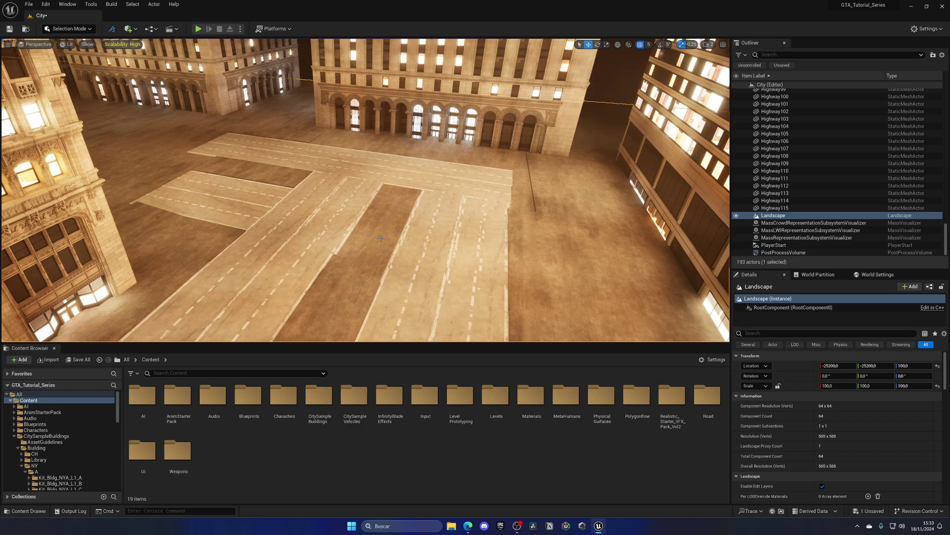
click(508, 239)
alt+drag(556, 256, 462, 239)
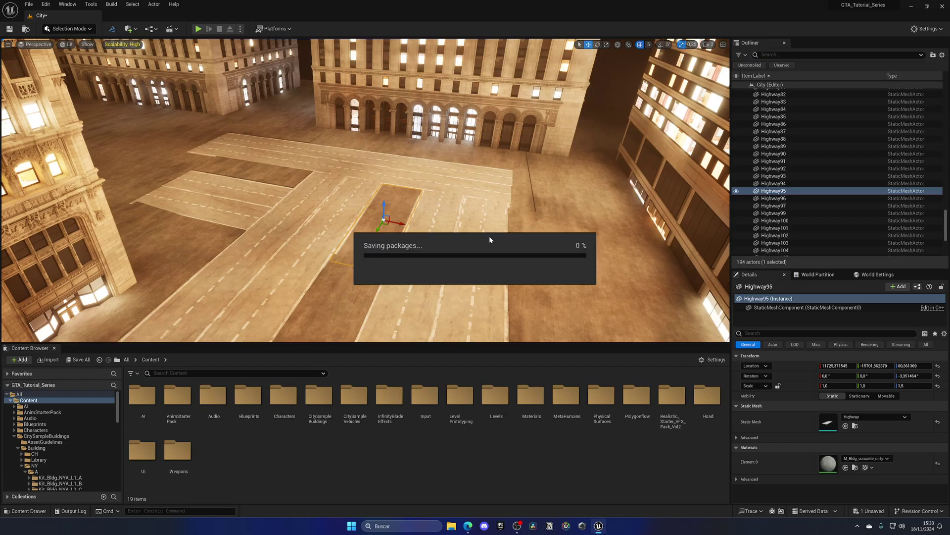
Step: Examine the finished highway and the buildings lining it from street level
right_drag(489, 240, 198, 223)
key(w)
scroll(489, 240, up, 3)
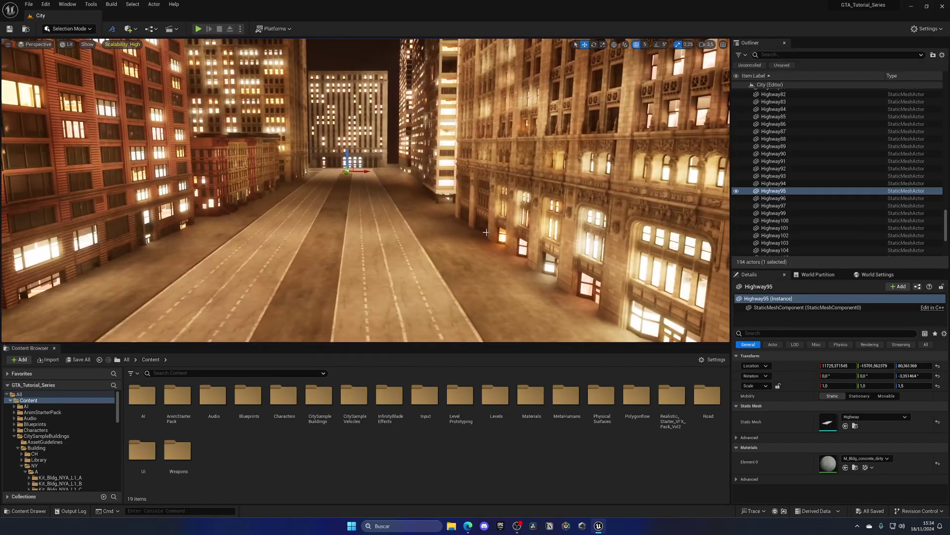
click(486, 232)
right_drag(486, 232, 508, 218)
key(s)
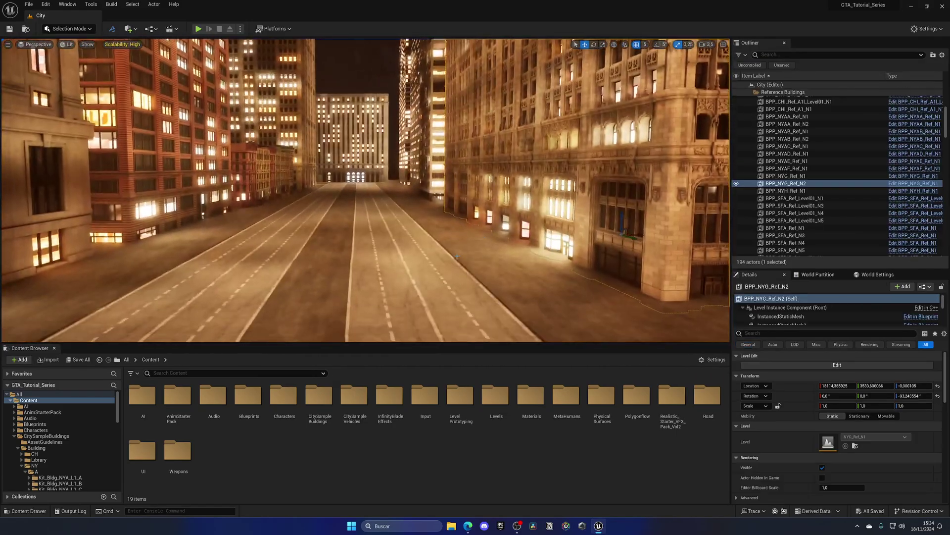
key(a)
mouse_move(437, 255)
right_down()
mouse_move(426, 256)
mouse_move(439, 252)
right_up()
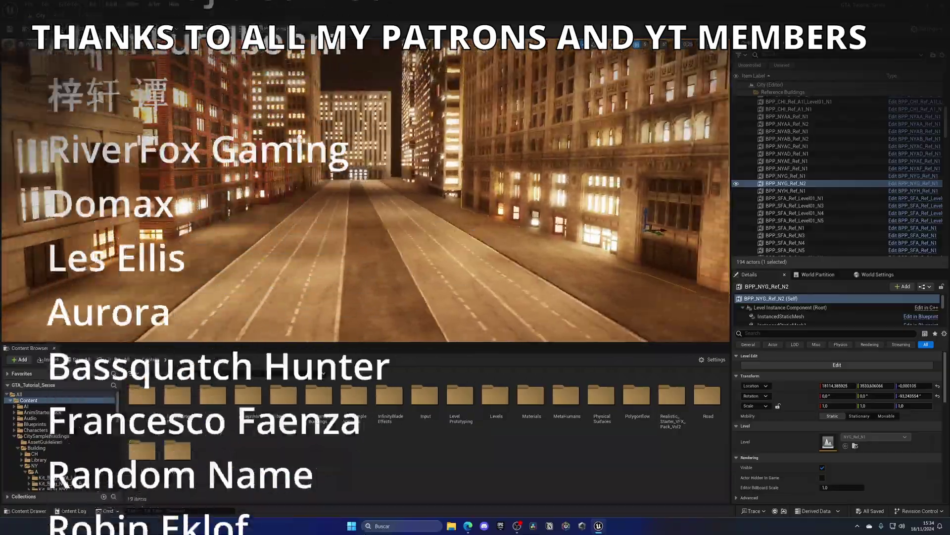
Step: Play the level and run the character along the highway to test the city street
click(194, 31)
key(w)
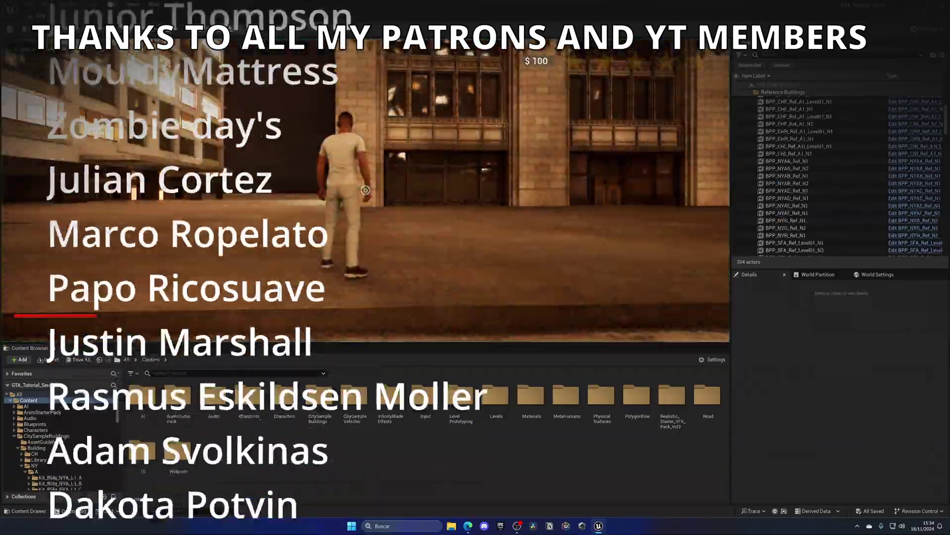
key(w)
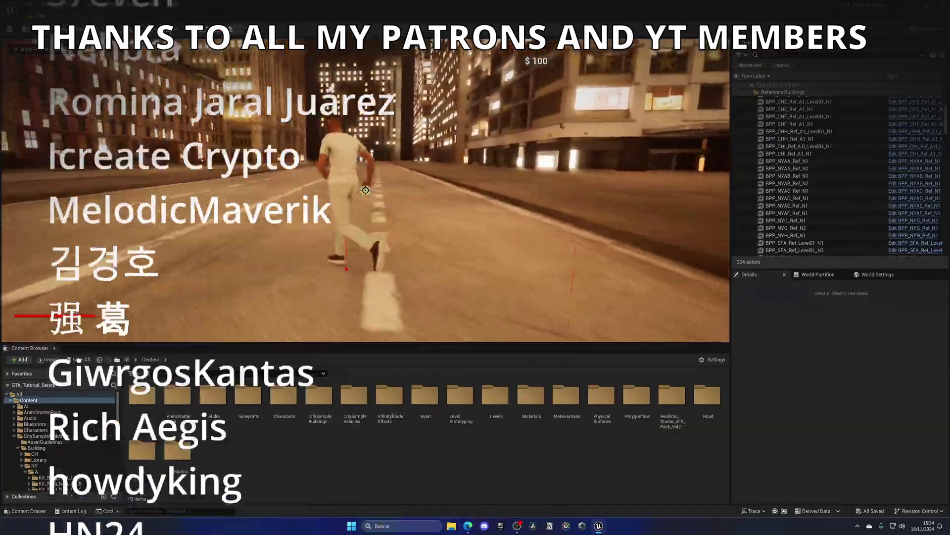
key(w)
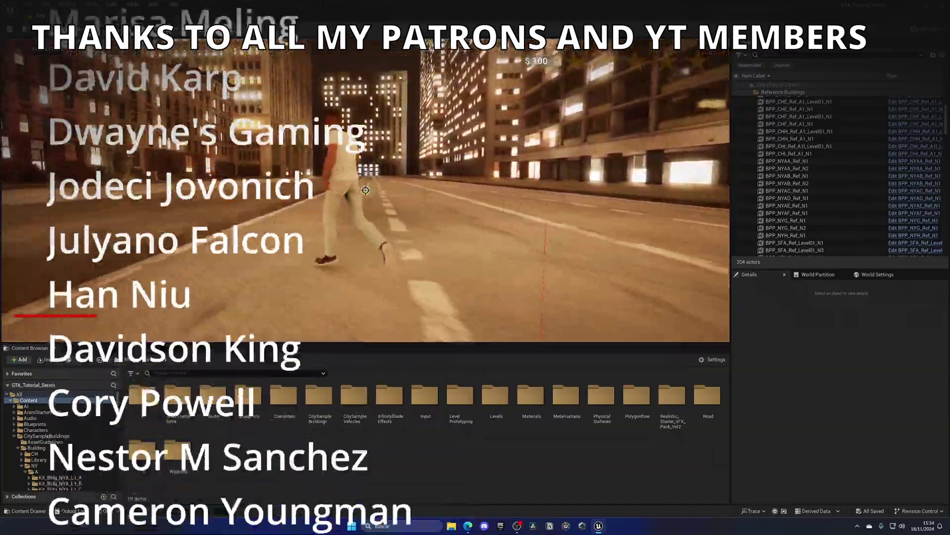
key(w)
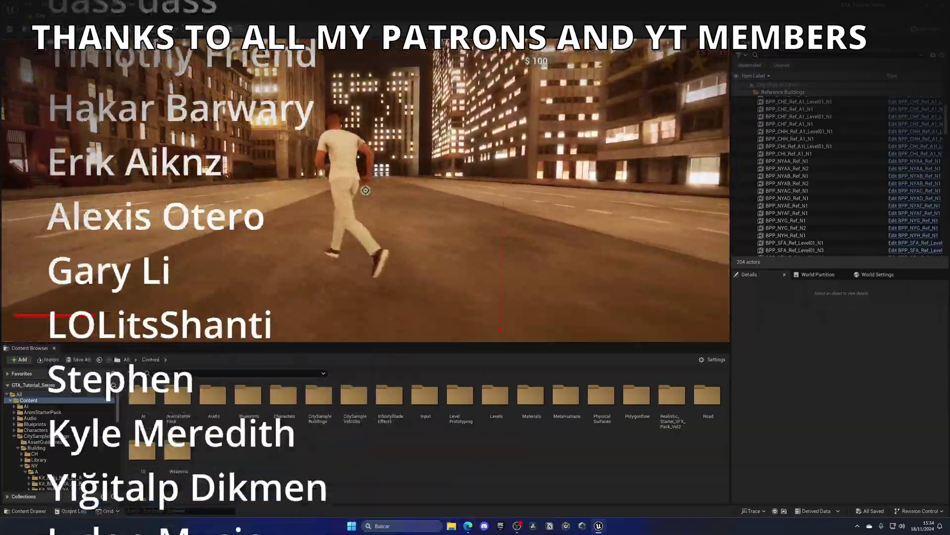